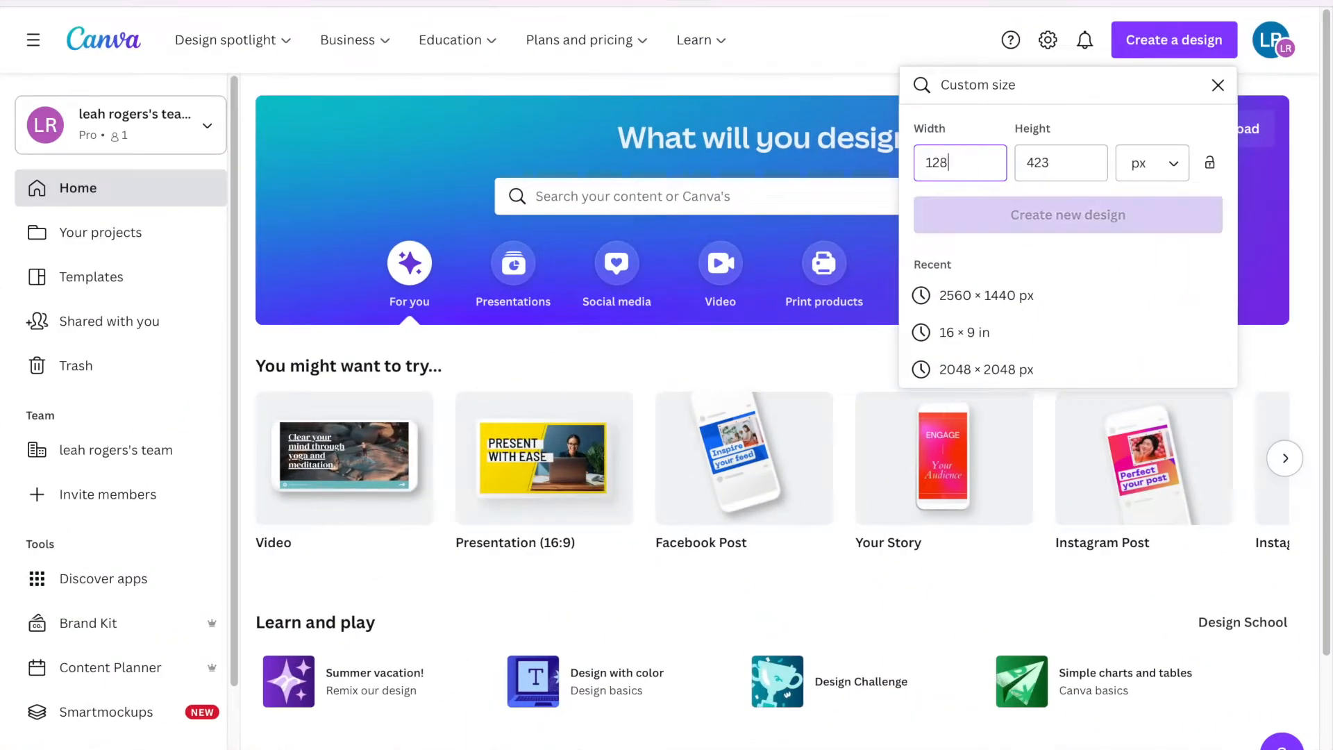
Create a blank 1280 × 720 px design and browse the Frame elements.
{"action": "type", "text": "0"}
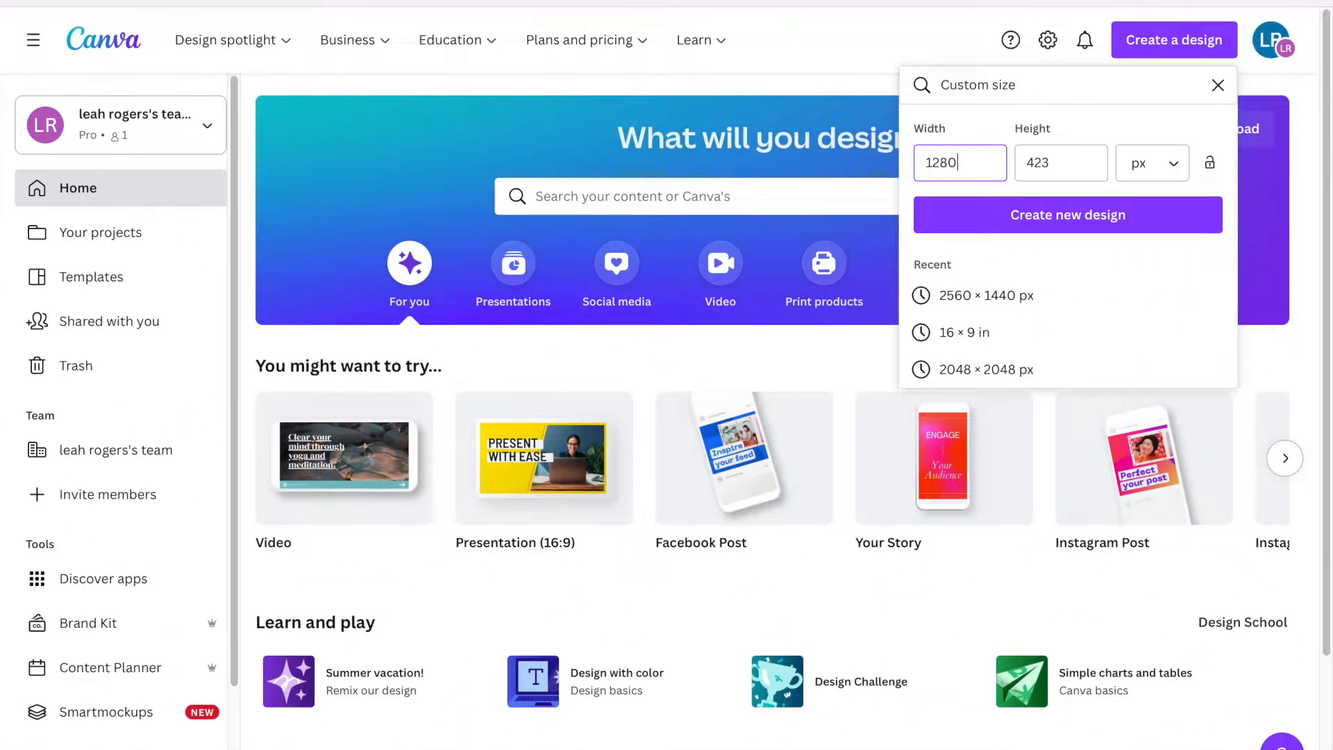
{"action": "key", "text": "Tab"}
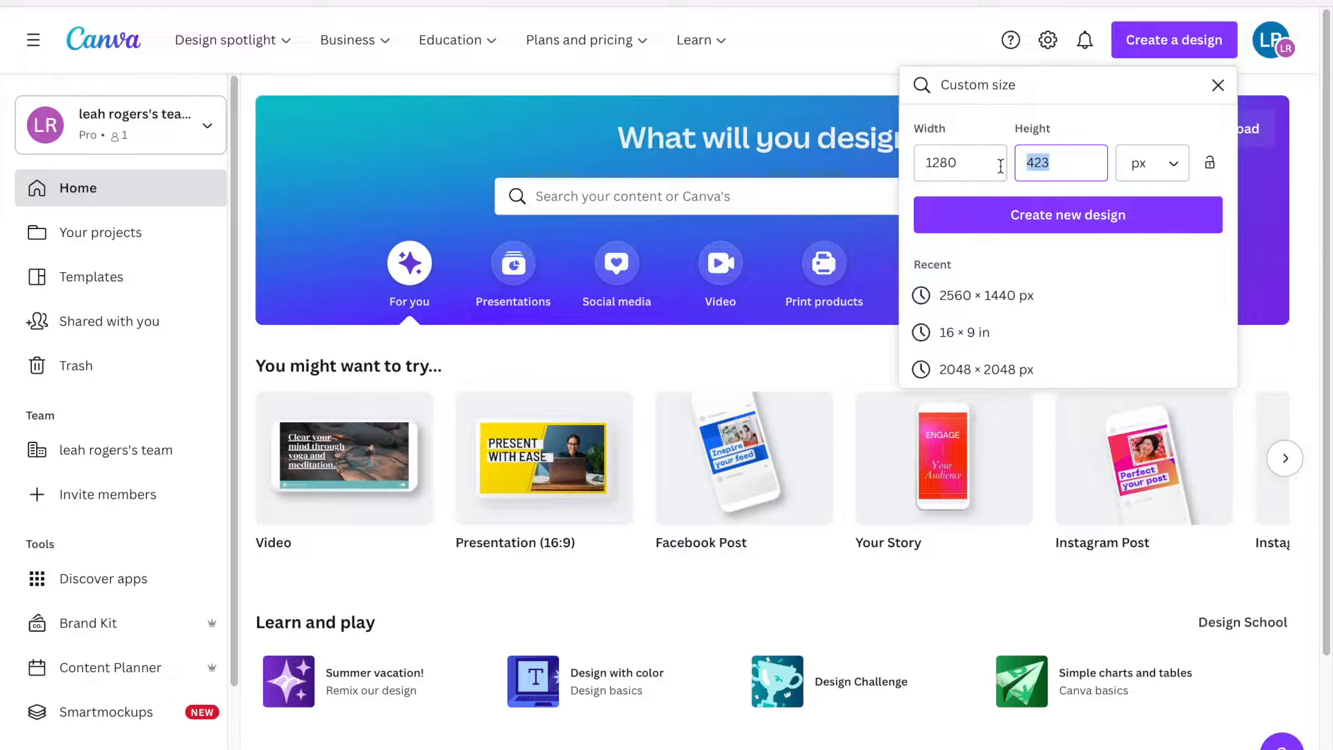
{"action": "type", "text": "72"}
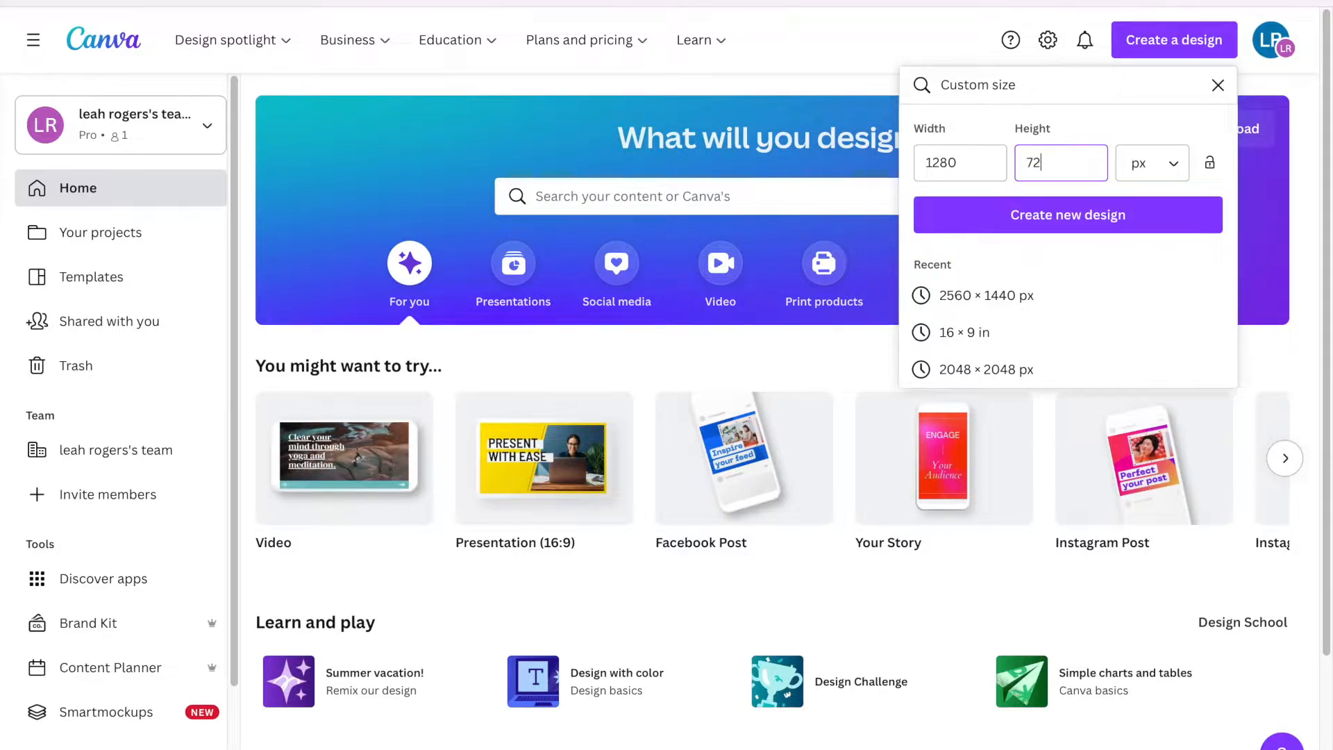
{"action": "type", "text": "0"}
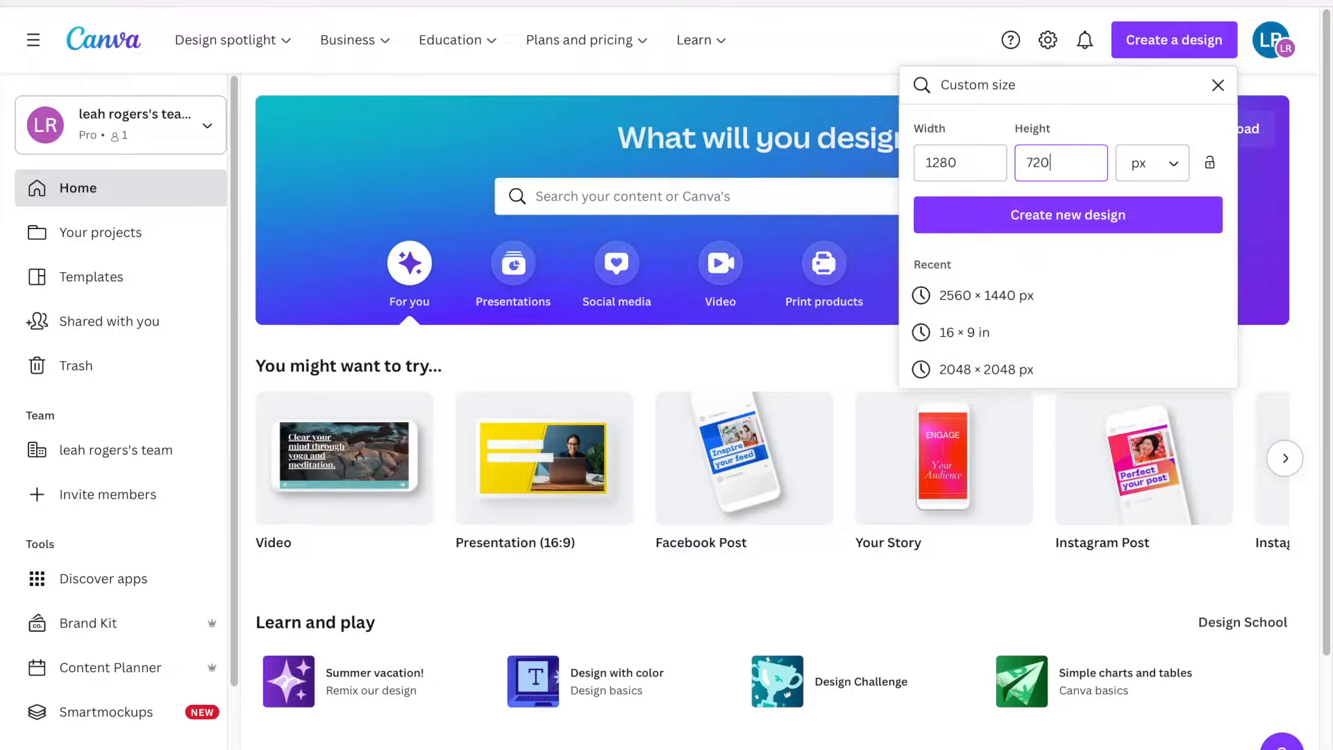
{"action": "key", "text": "Return"}
{"action": "left_click", "coordinate": [34, 183]}
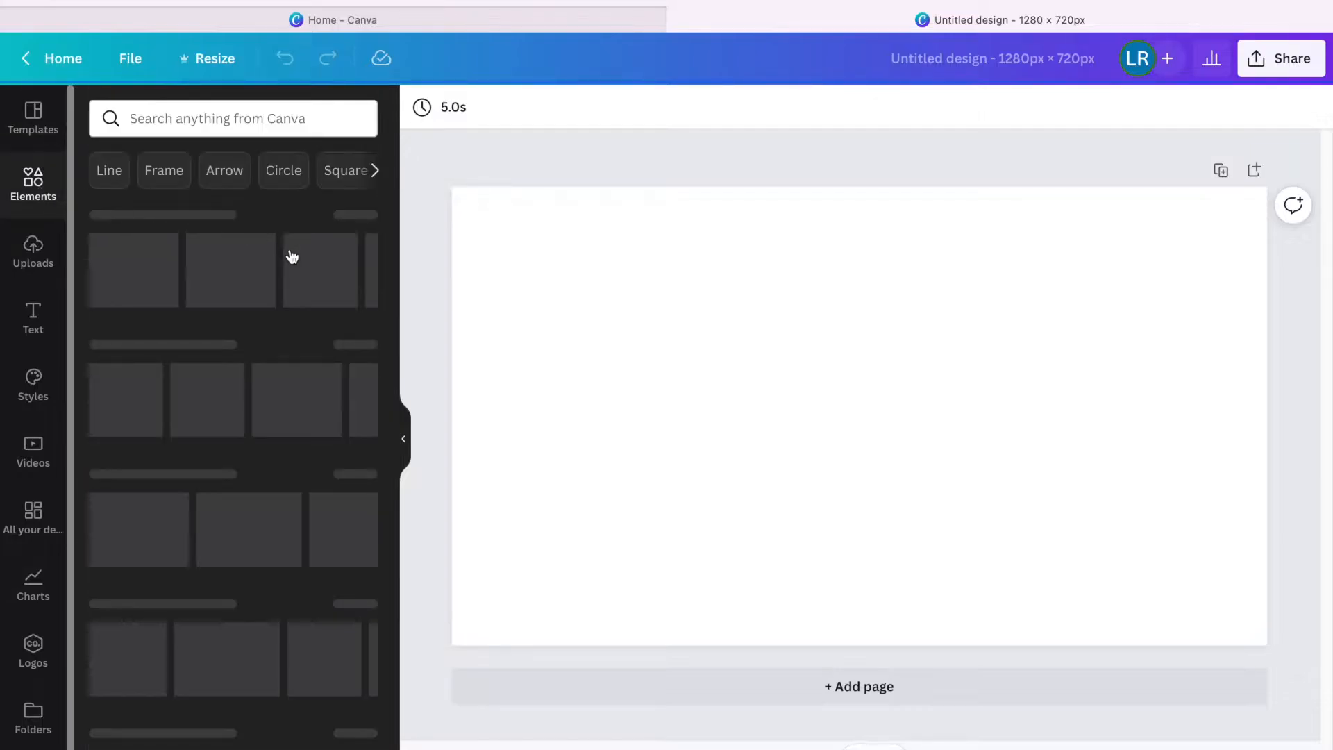
{"action": "left_click", "coordinate": [166, 179]}
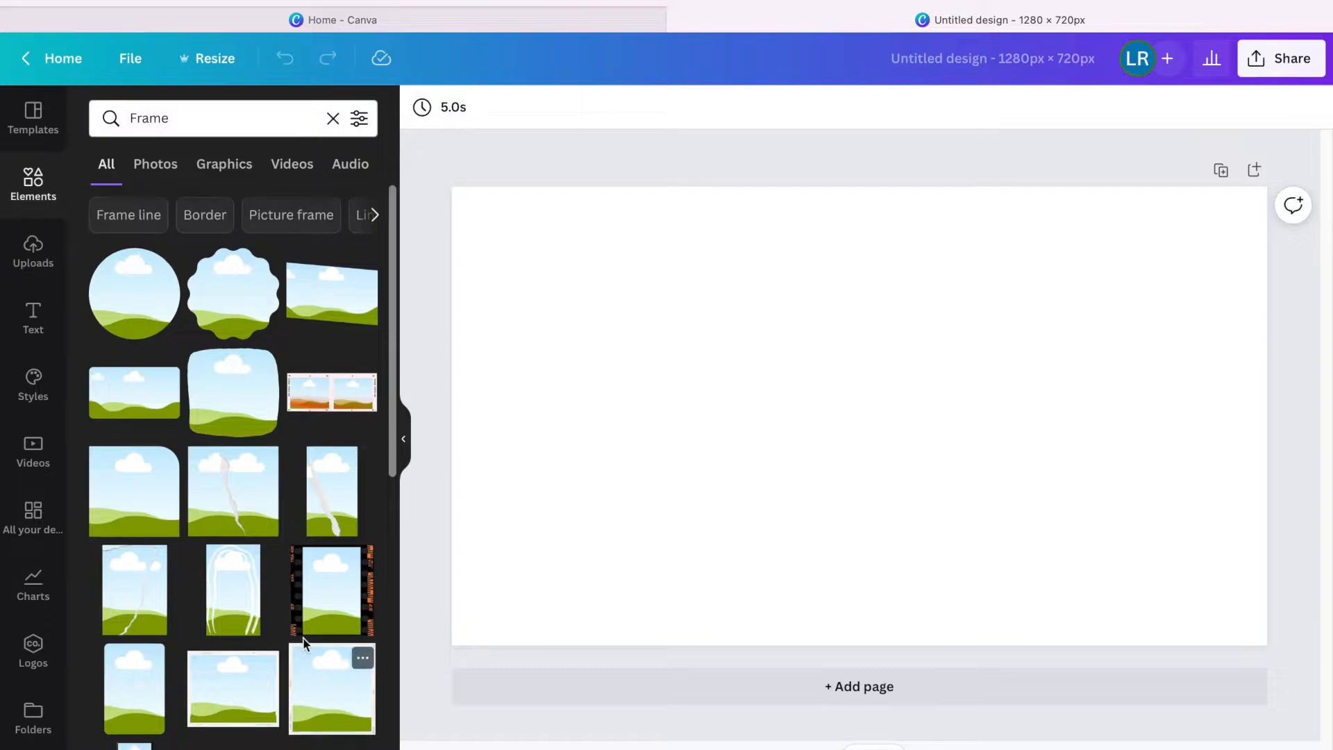
Add the three-panel photo frame and stretch it to cover the whole page.
{"action": "scroll", "coordinate": [278, 590], "scroll_direction": "down", "scroll_amount": 3}
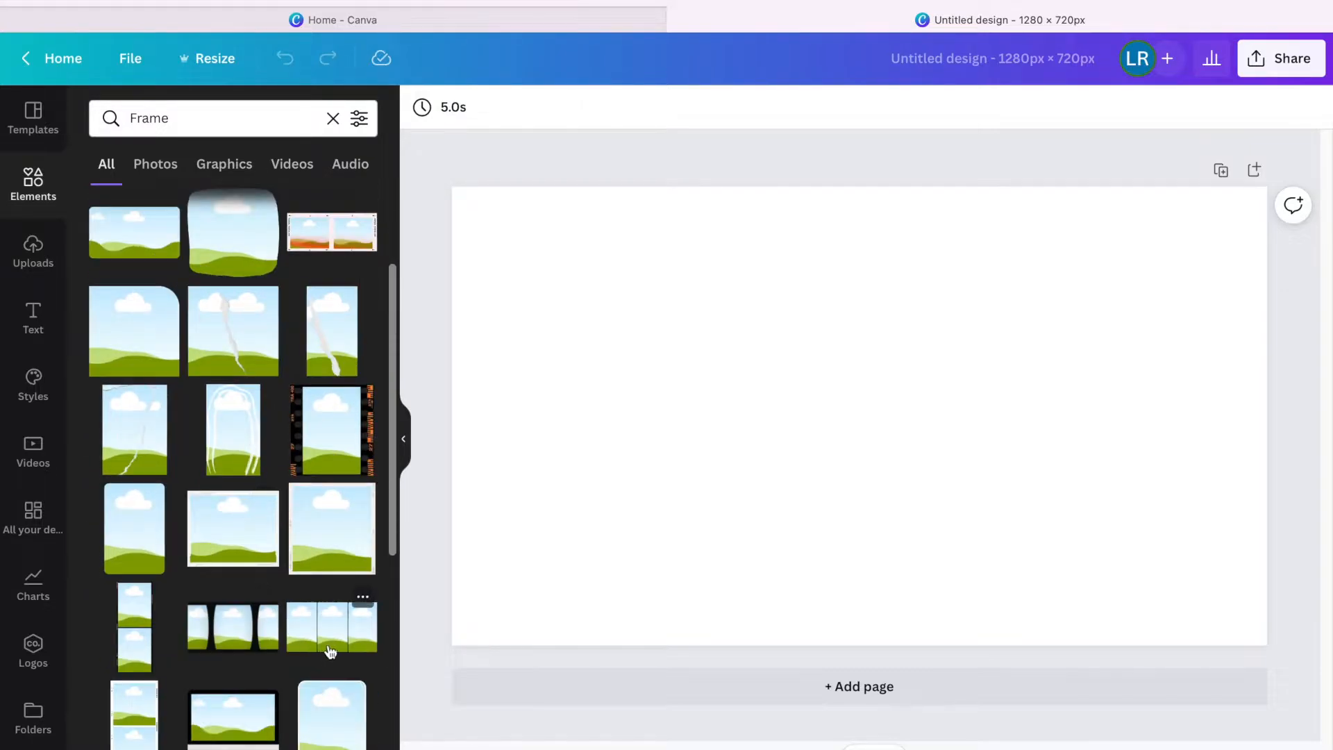
{"action": "scroll", "coordinate": [333, 633], "scroll_direction": "down", "scroll_amount": 2}
{"action": "left_click", "coordinate": [359, 548]}
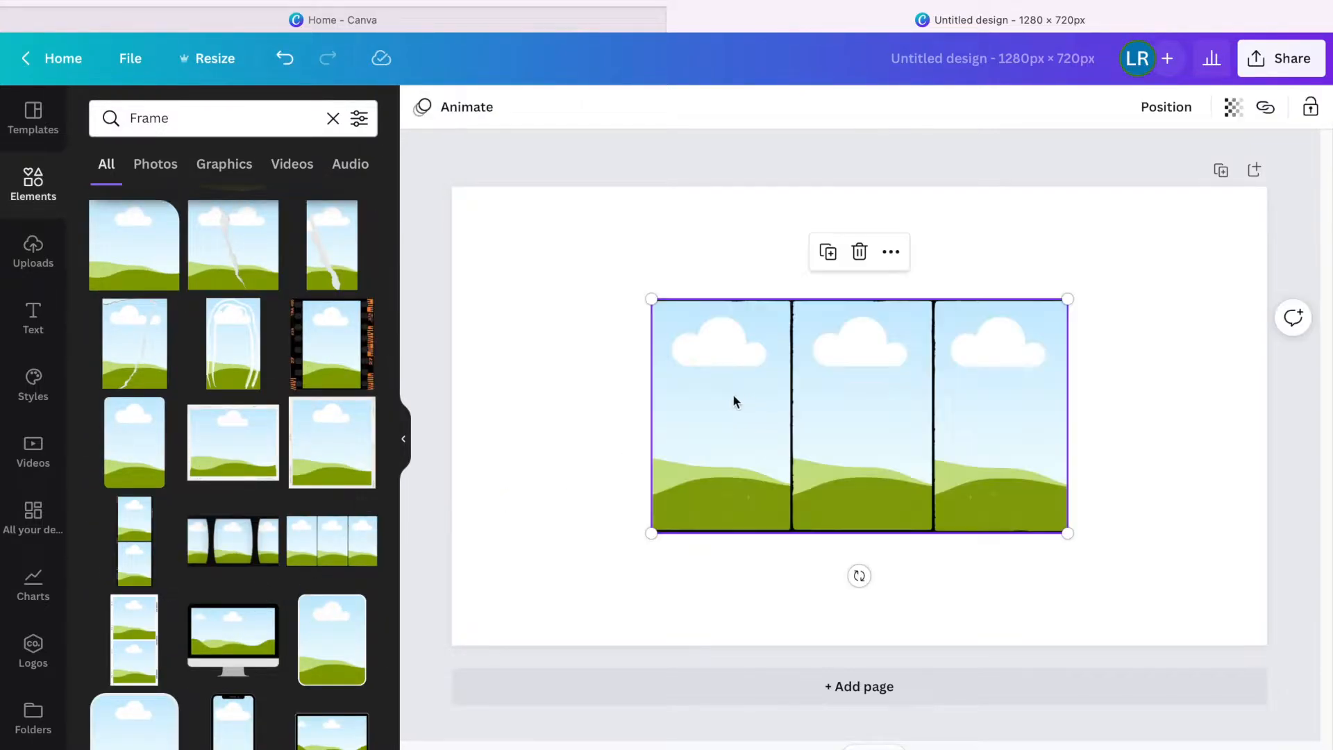
{"action": "left_click_drag", "start_coordinate": [651, 300], "coordinate": [451, 186]}
{"action": "left_click_drag", "start_coordinate": [1068, 533], "coordinate": [1268, 646]}
{"action": "left_click", "coordinate": [48, 261]}
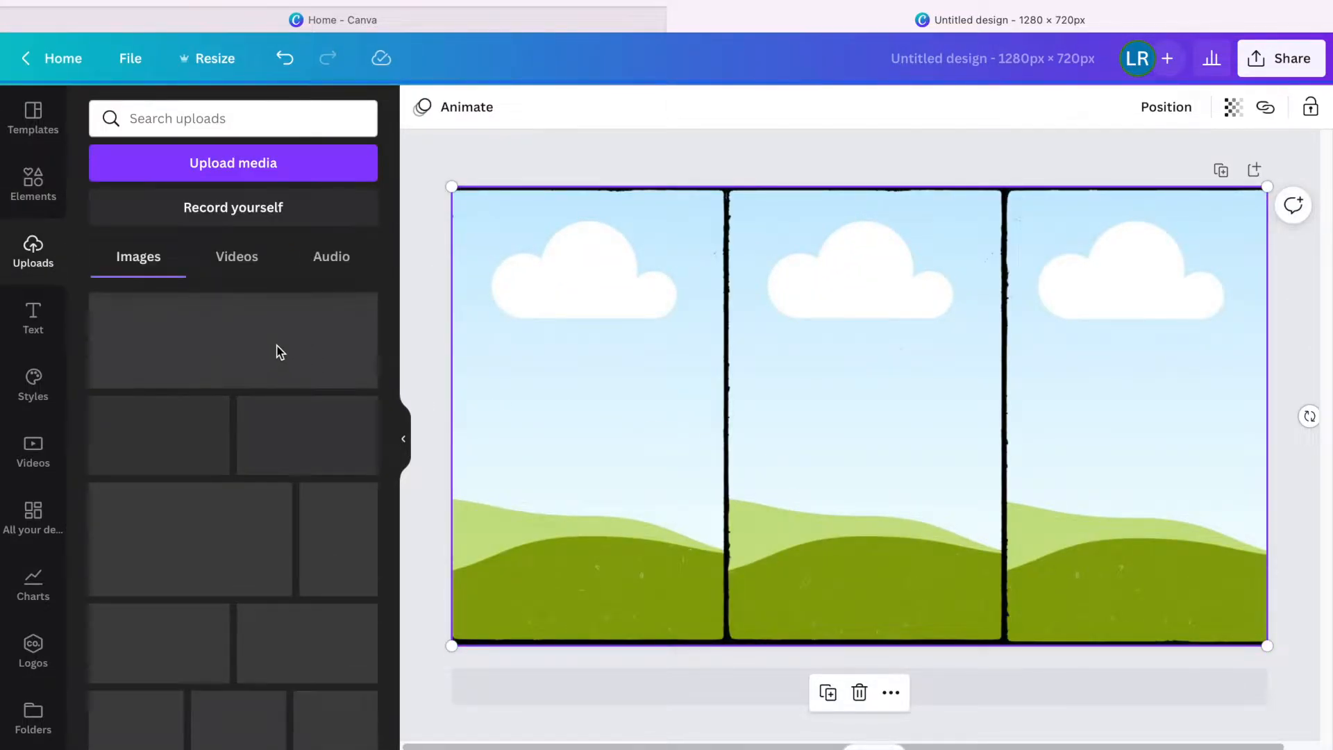
Upload IMG_5805.JPG, IMG_5806.JPG and IMG_5808.JPG from the Downloads folder.
{"action": "left_click", "coordinate": [229, 173]}
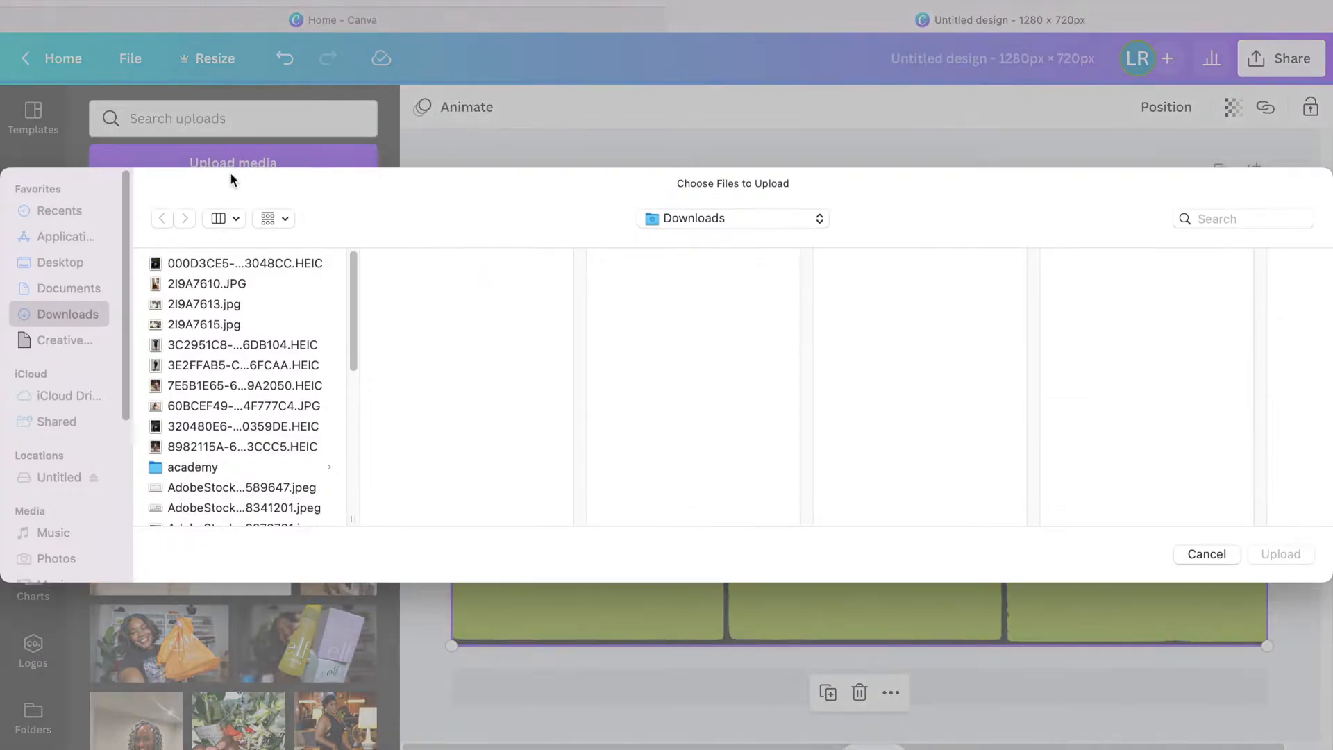
{"action": "scroll", "coordinate": [223, 423], "scroll_direction": "down", "scroll_amount": 15}
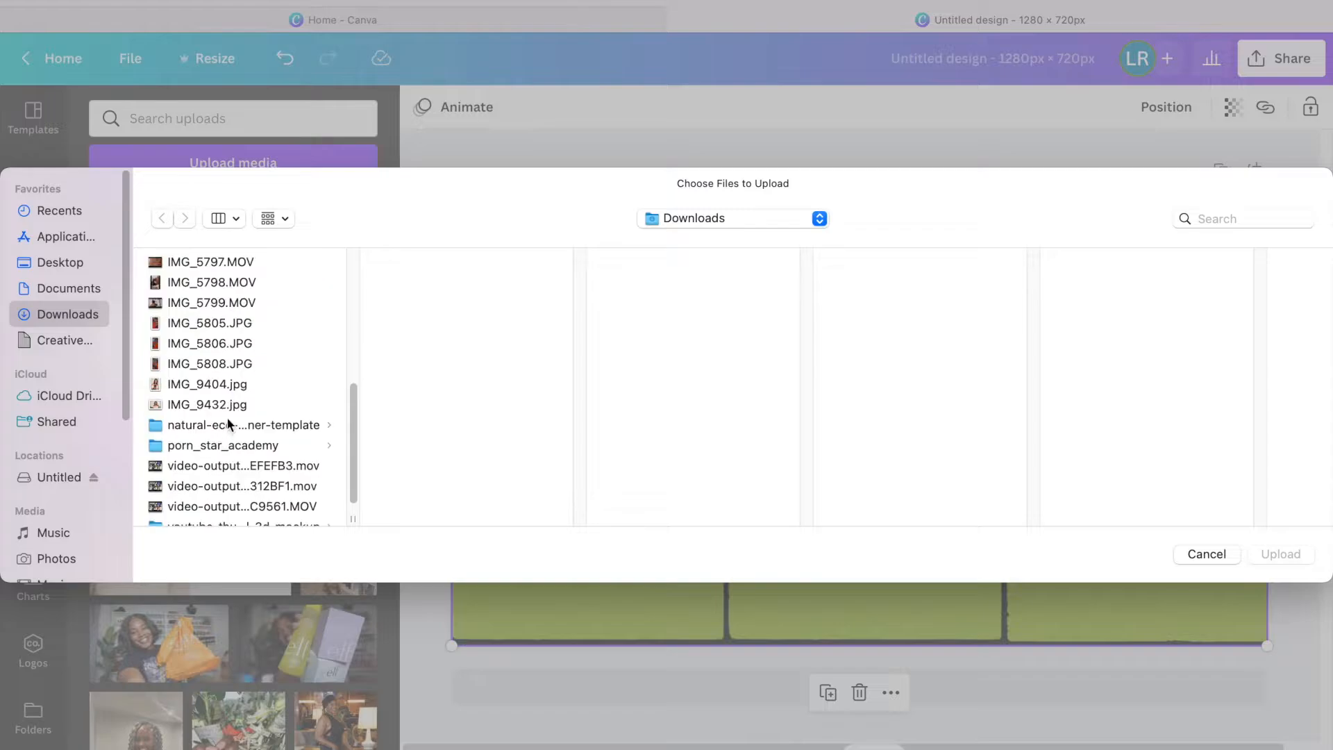
{"action": "left_click", "coordinate": [217, 325]}
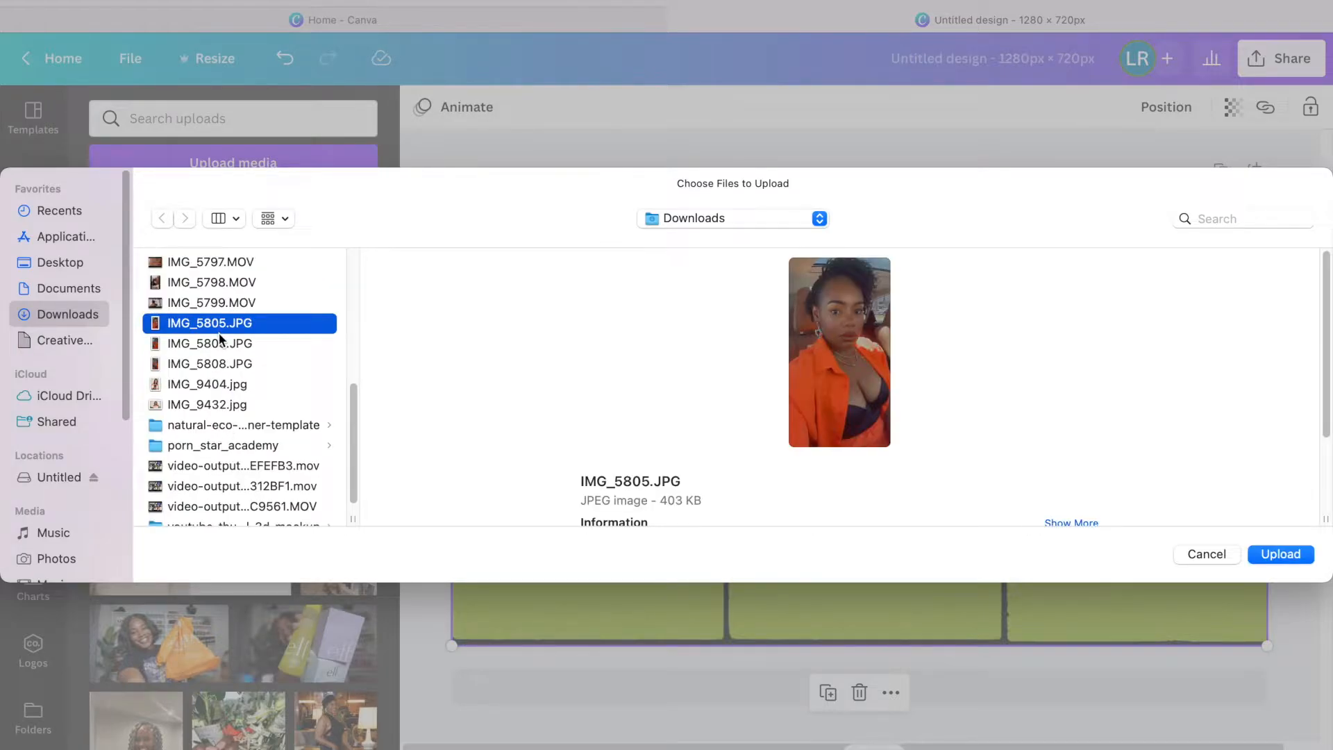
{"action": "left_click", "coordinate": [217, 344], "text": "shift"}
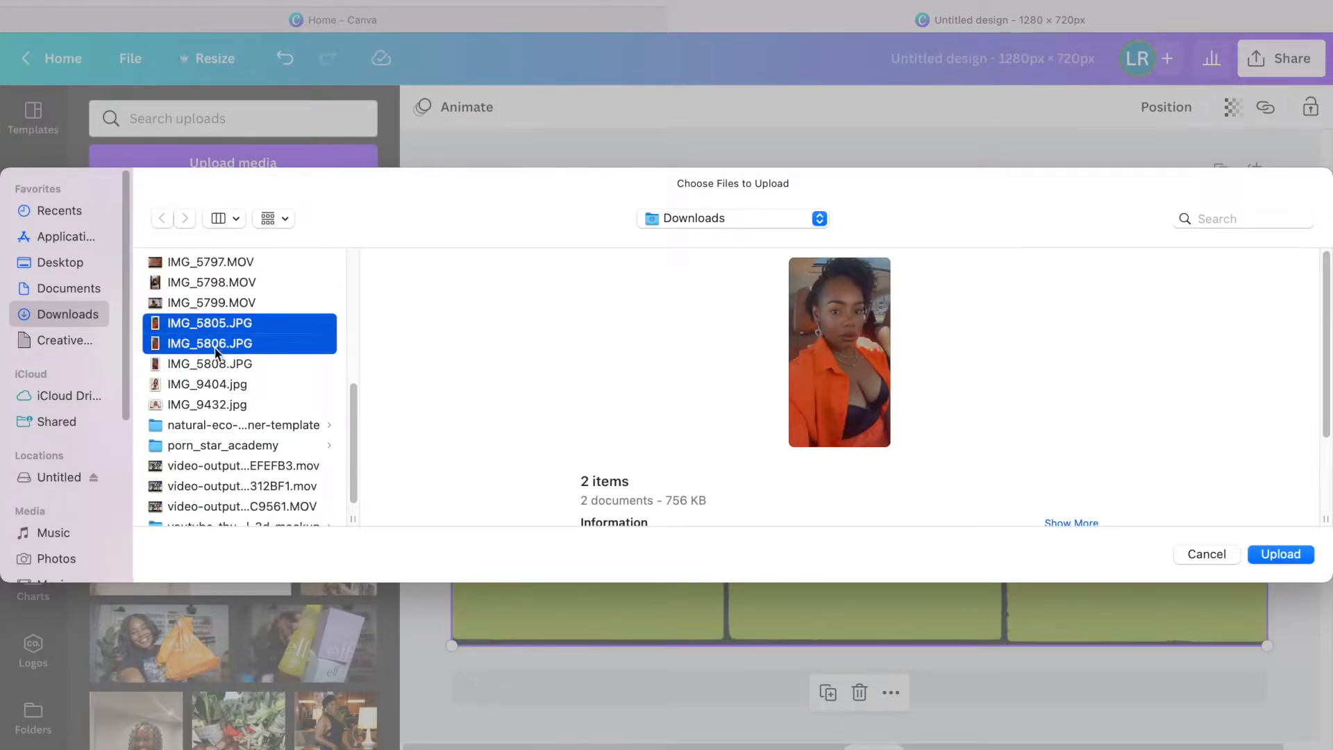
{"action": "left_click", "coordinate": [220, 365], "text": "shift"}
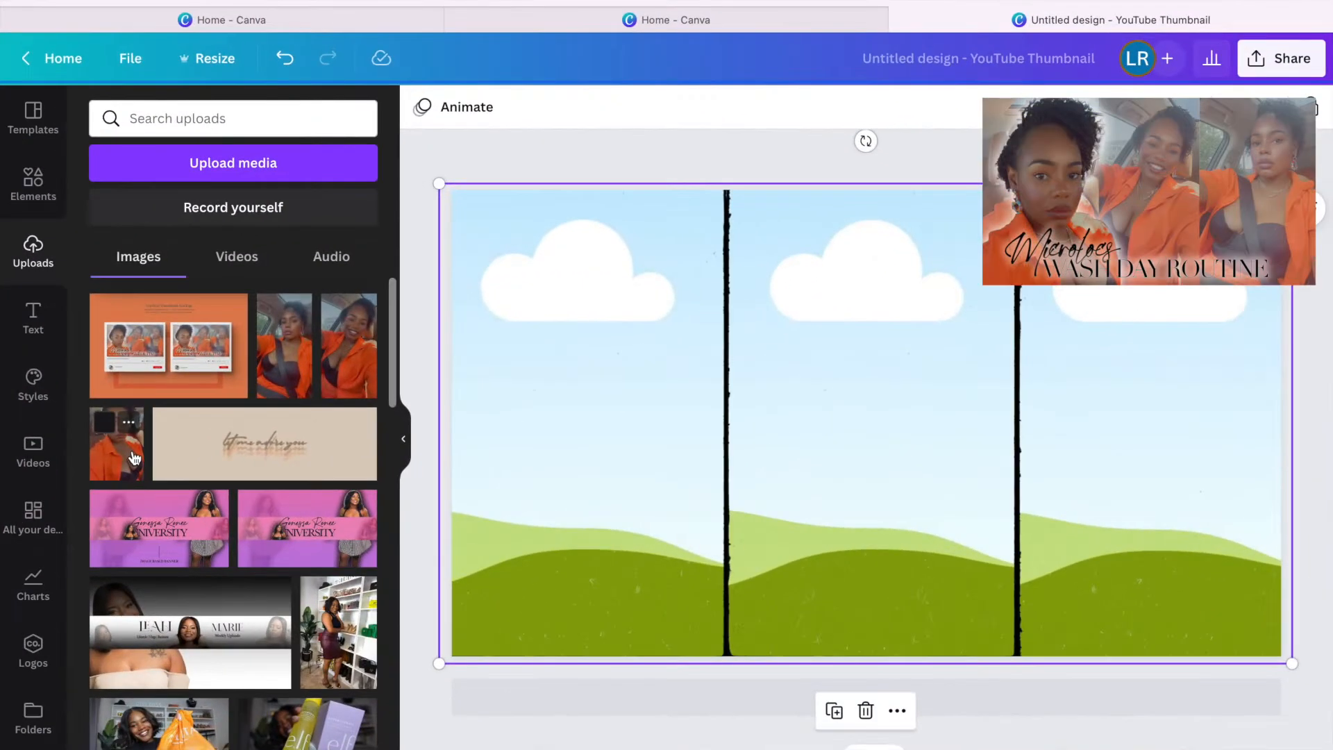
Drop a selfie into the first frame panel and shift it down within the panel.
{"action": "left_click_drag", "start_coordinate": [134, 458], "coordinate": [531, 301]}
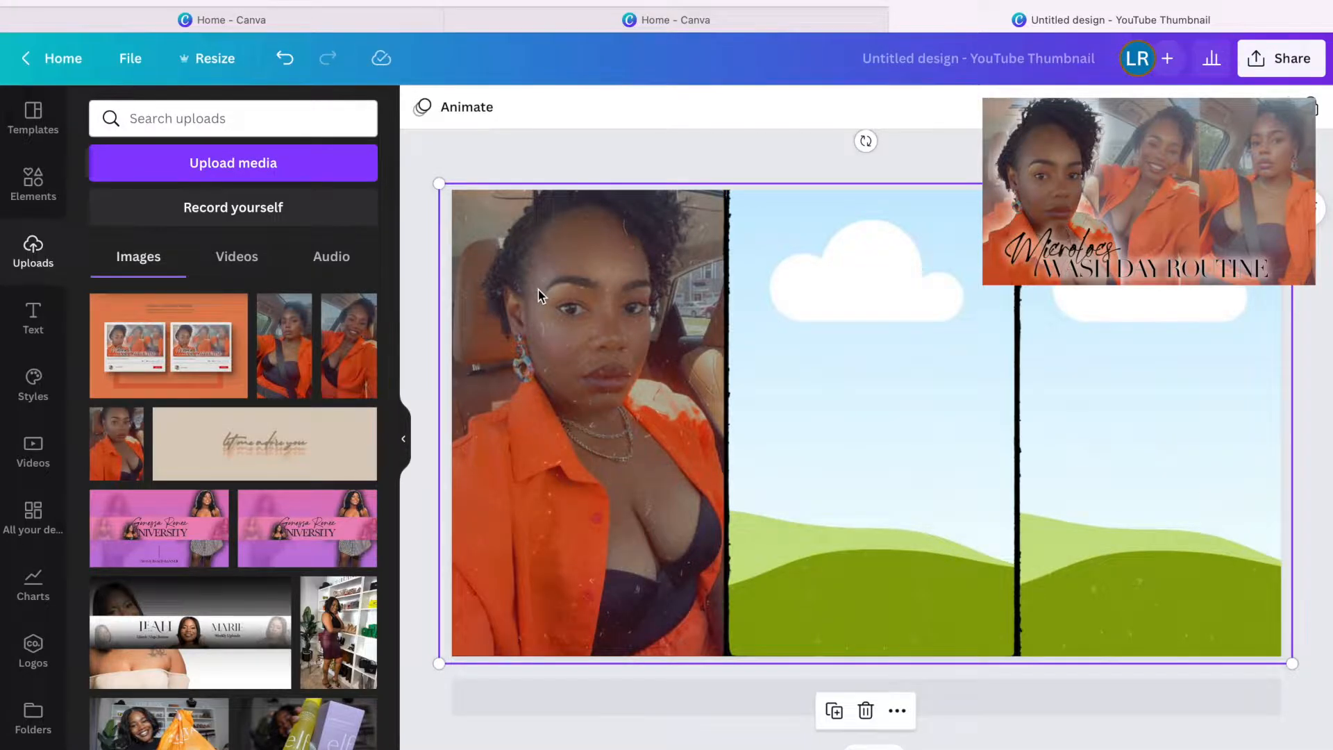
{"action": "double_click", "coordinate": [539, 290]}
{"action": "left_click_drag", "start_coordinate": [543, 295], "coordinate": [534, 345]}
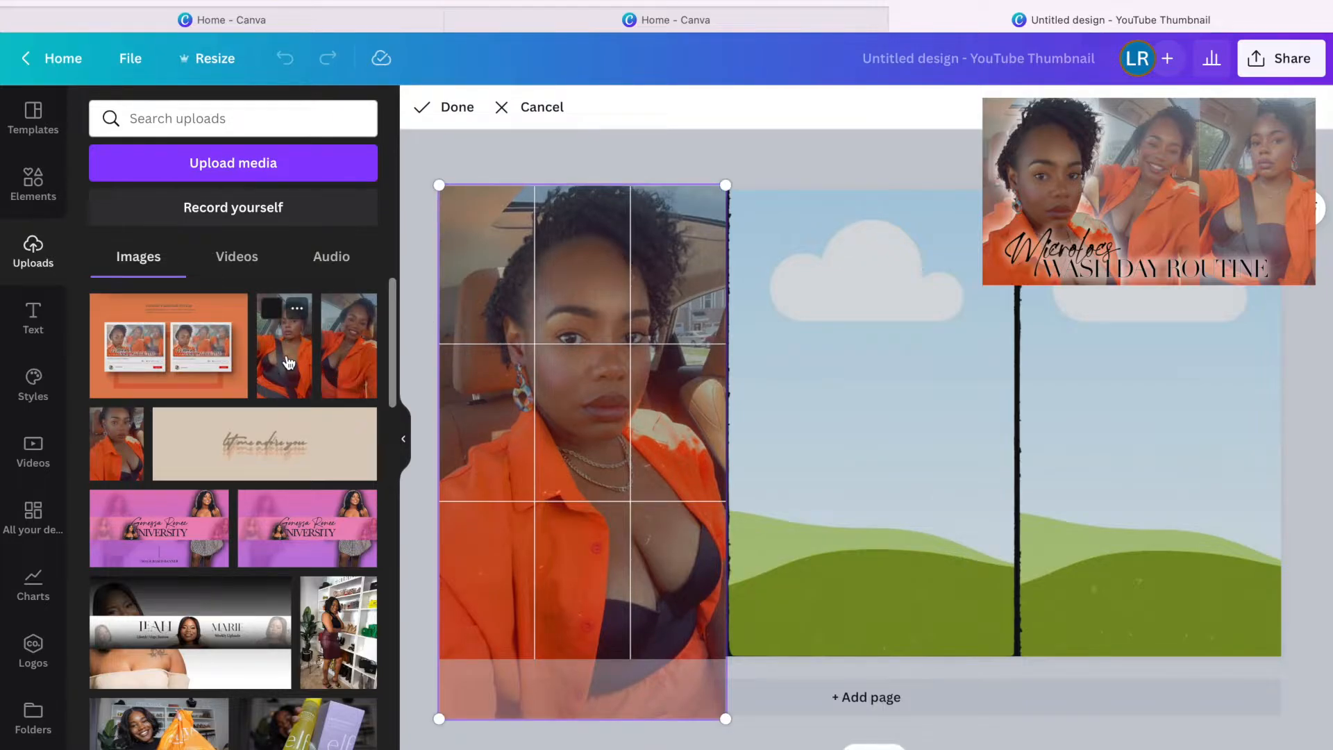
{"action": "left_click", "coordinate": [581, 155]}
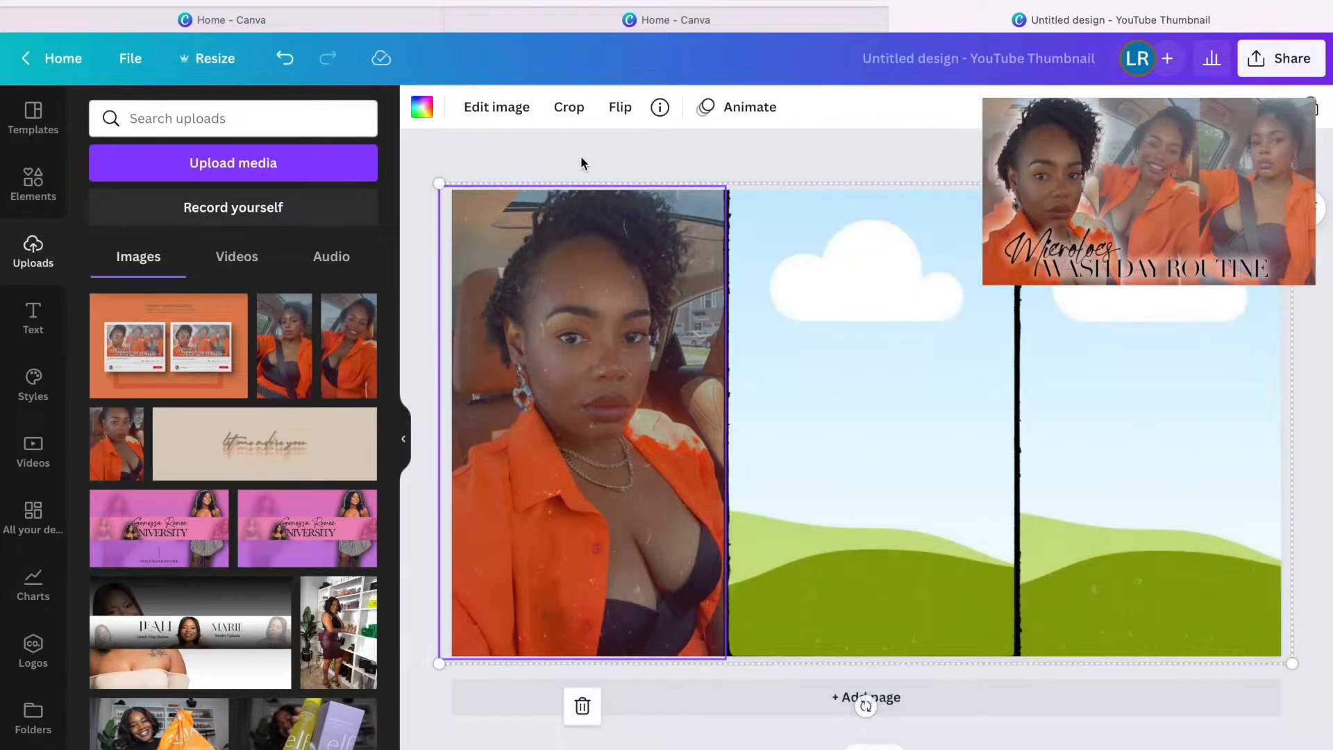
Fill the other two panels with selfies and drop one more selfie over the middle panel.
{"action": "left_click_drag", "start_coordinate": [285, 345], "coordinate": [837, 282]}
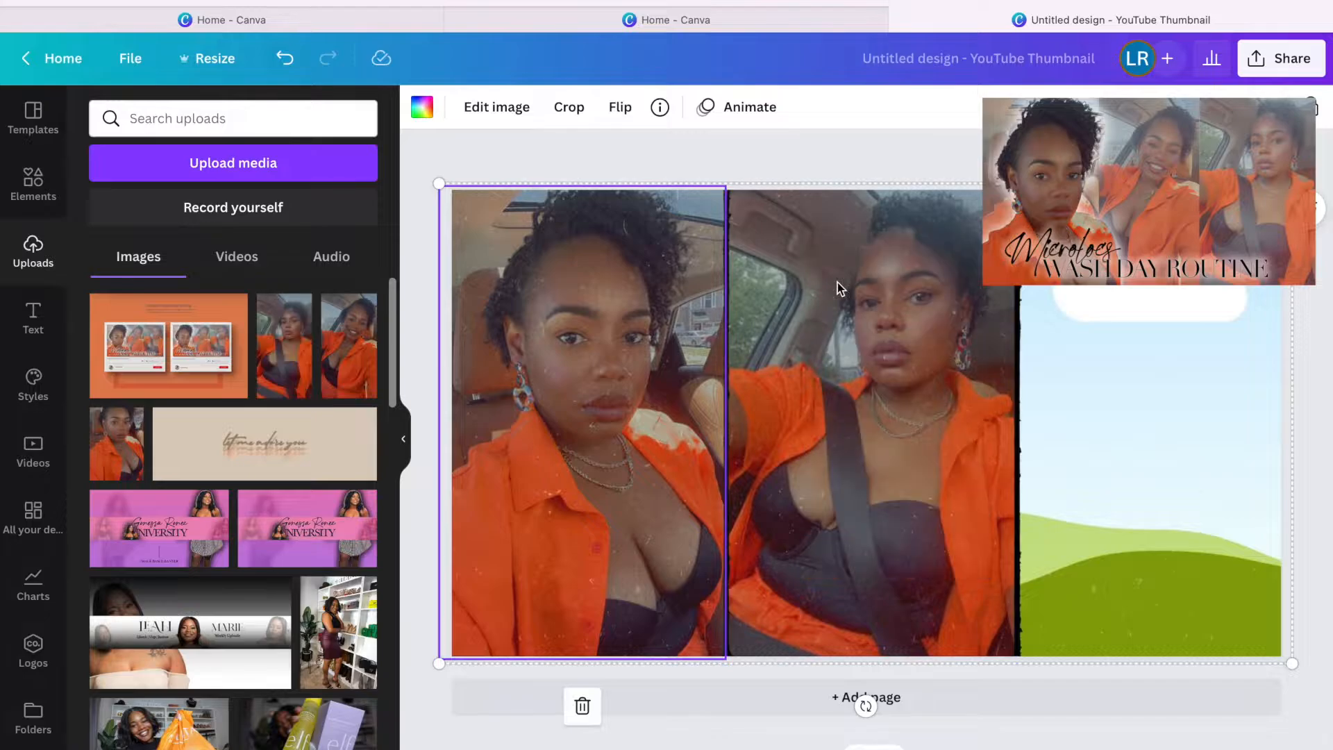
{"action": "left_click_drag", "start_coordinate": [366, 345], "coordinate": [1134, 310]}
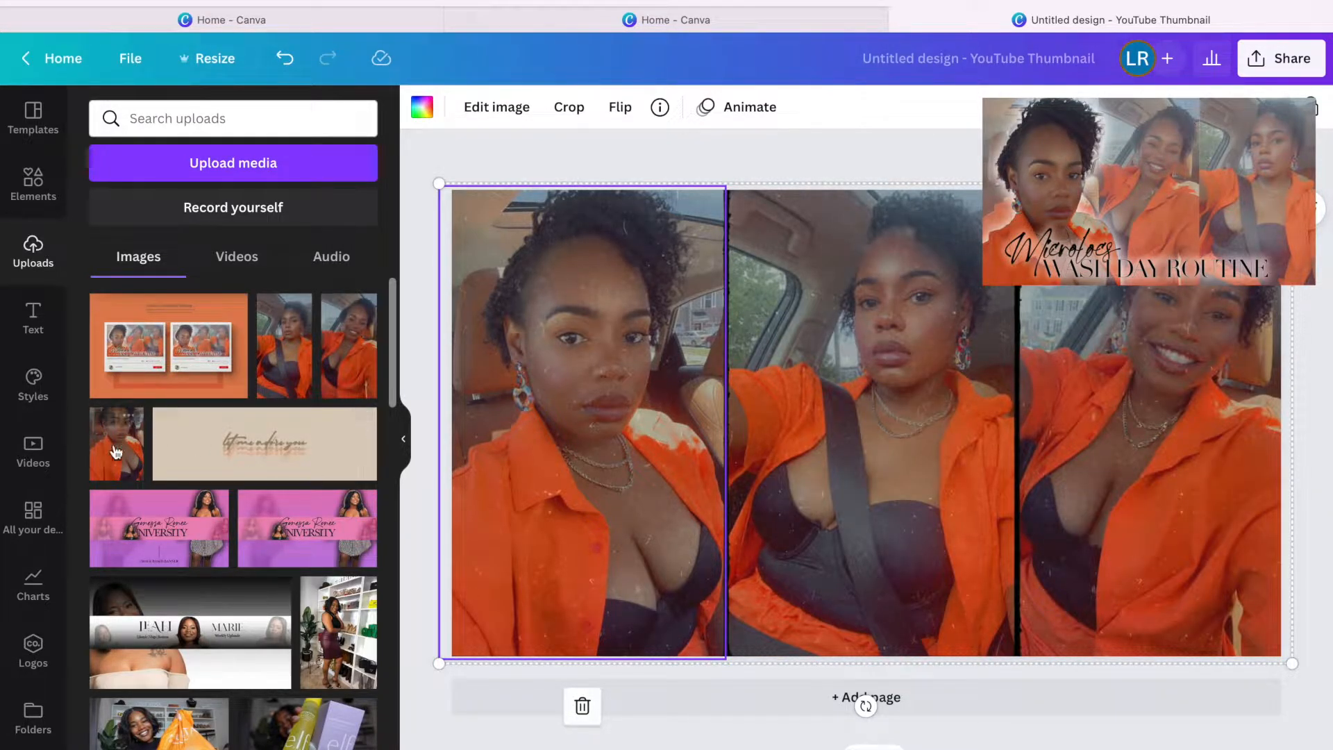
{"action": "left_click_drag", "start_coordinate": [107, 465], "coordinate": [833, 389]}
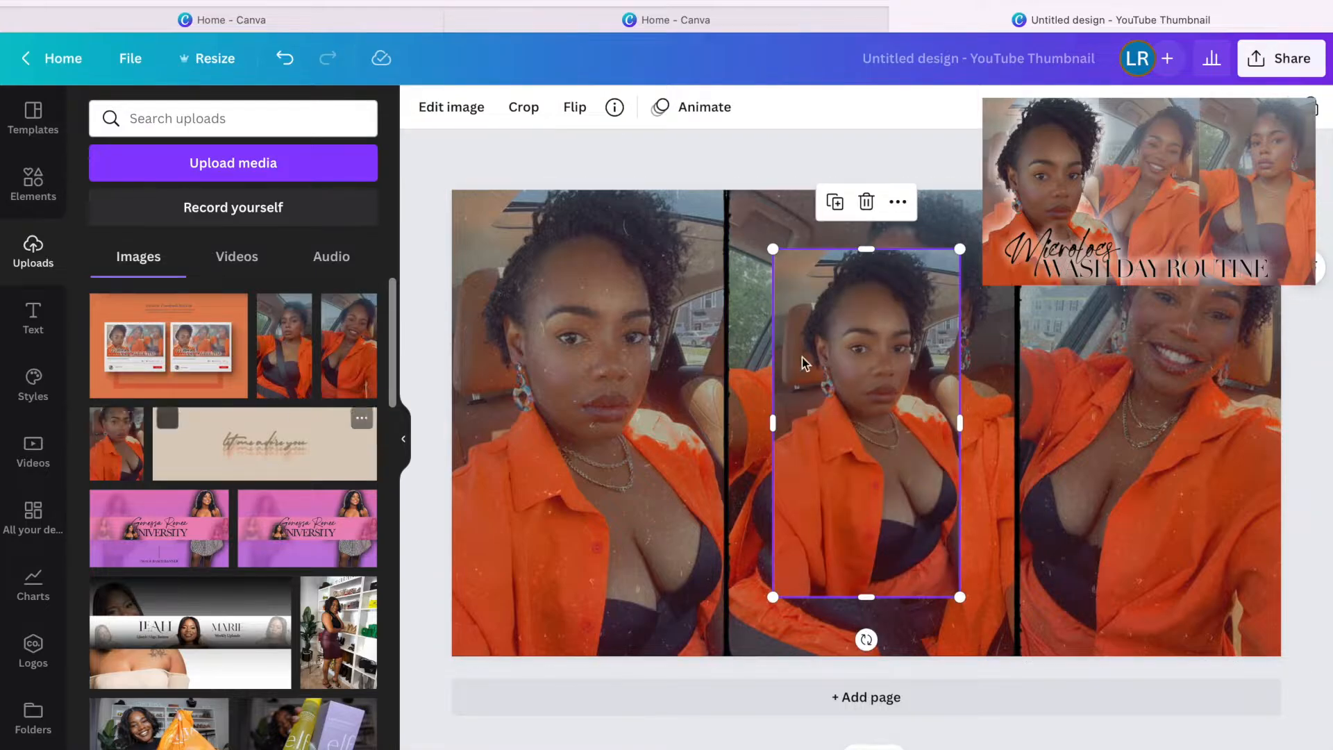
Try removing the photo's background, enlarging it and moving it left, then undo.
{"action": "left_click", "coordinate": [452, 107]}
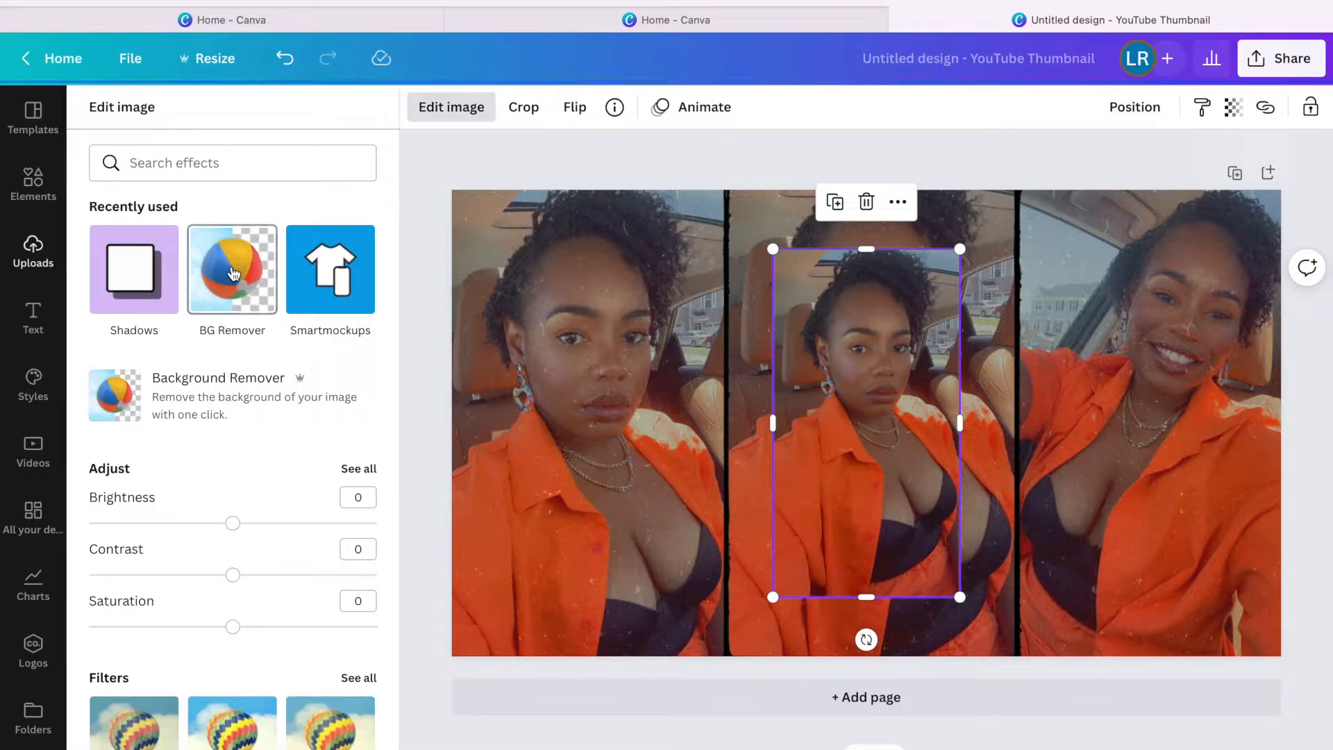
{"action": "left_click", "coordinate": [234, 273]}
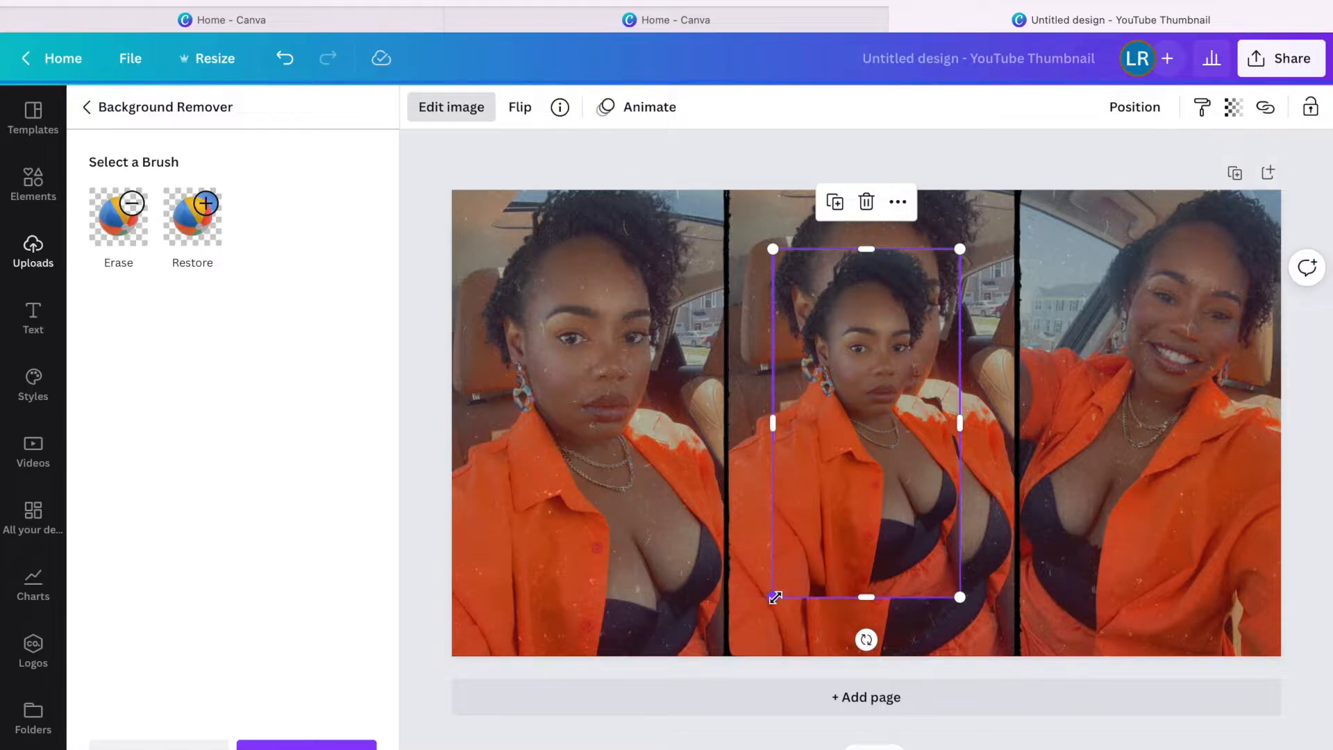
{"action": "left_click_drag", "start_coordinate": [728, 641], "coordinate": [649, 749]}
{"action": "left_click_drag", "start_coordinate": [802, 583], "coordinate": [577, 516]}
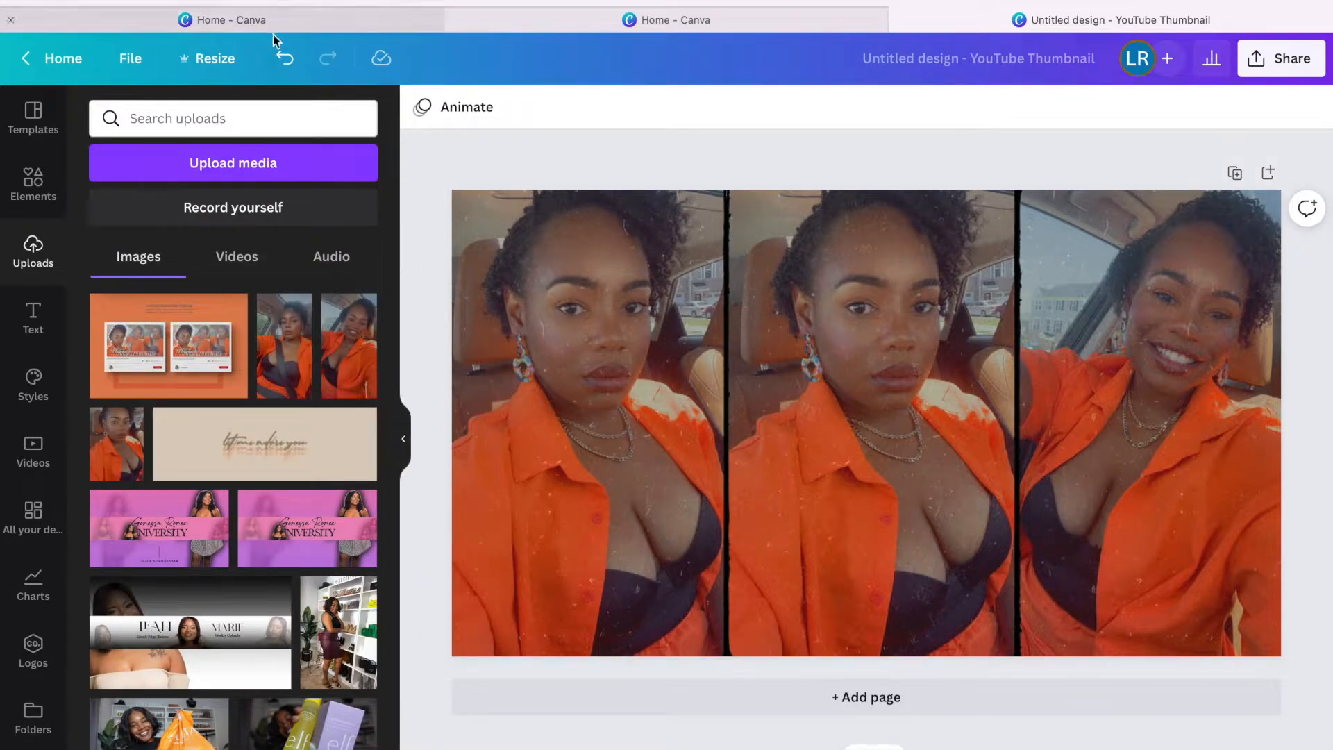
{"action": "left_click", "coordinate": [284, 58]}
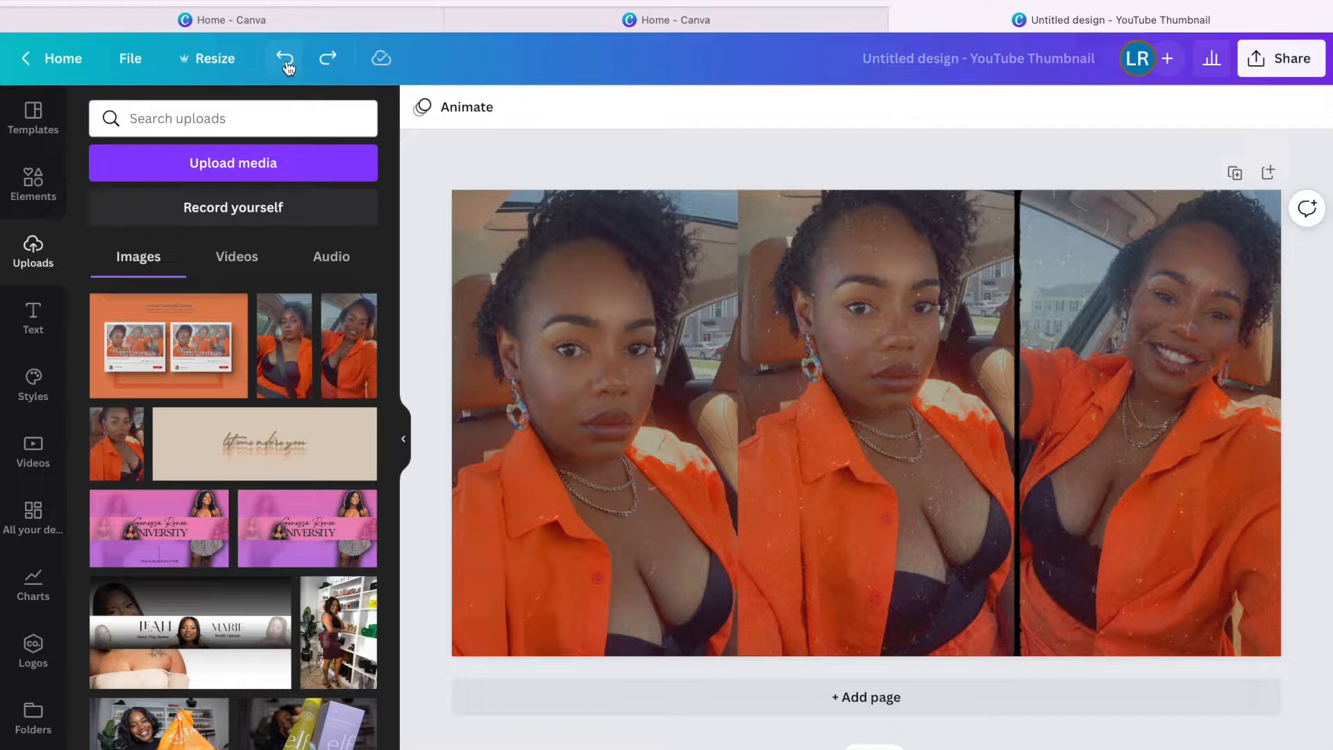
Undo the photo dropped into the middle panel and bring up image effects for the floating selfie.
{"action": "left_click", "coordinate": [558, 299]}
{"action": "left_click_drag", "start_coordinate": [589, 347], "coordinate": [789, 419]}
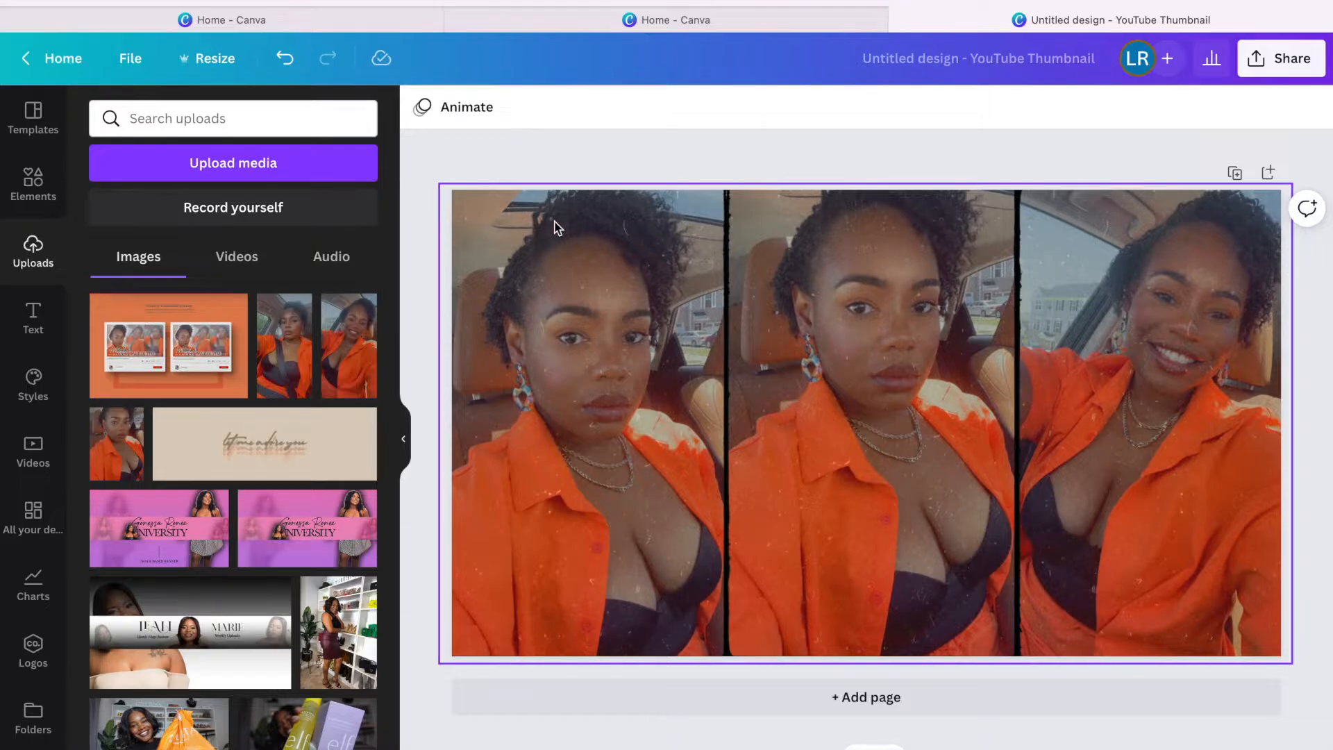
{"action": "left_click", "coordinate": [284, 60]}
{"action": "left_click", "coordinate": [285, 59]}
{"action": "left_click", "coordinate": [761, 386]}
{"action": "left_click", "coordinate": [440, 108]}
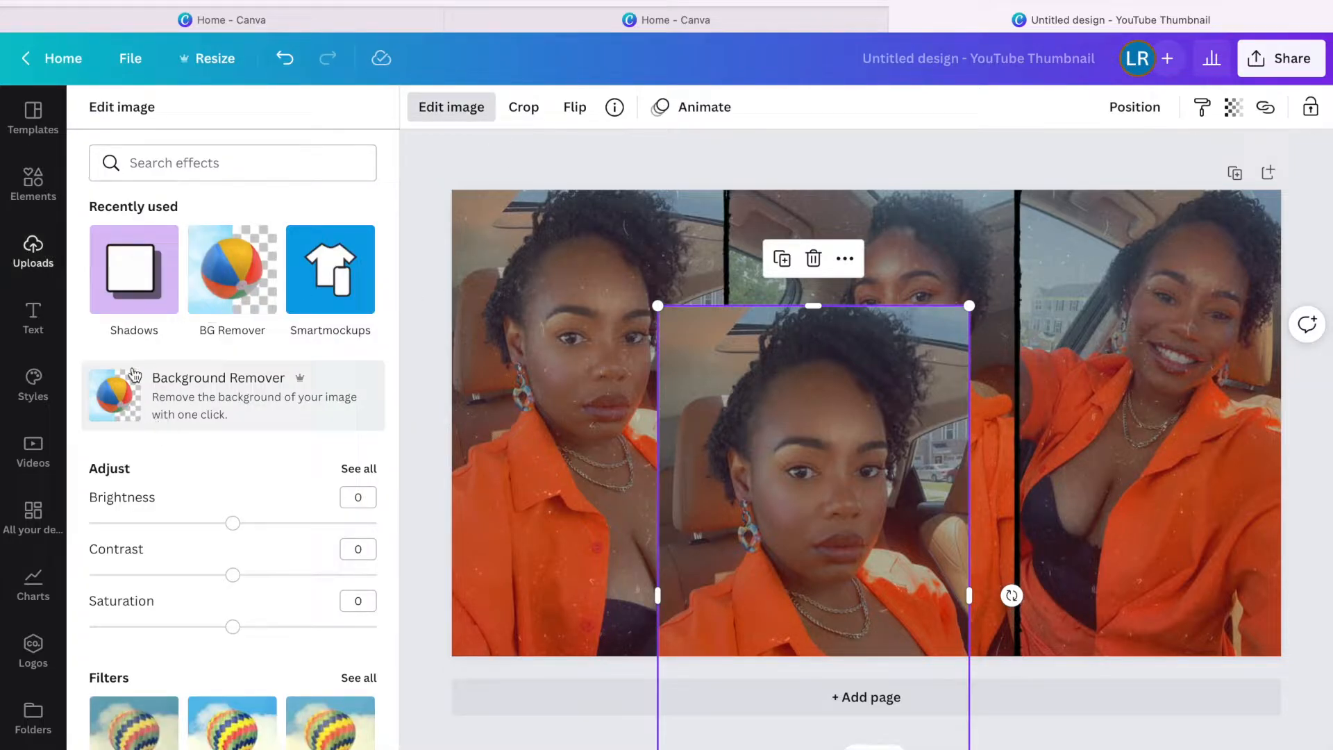
Remove the selfie's background, erase leftovers, and move the cut-out left and down.
{"action": "left_click", "coordinate": [242, 280]}
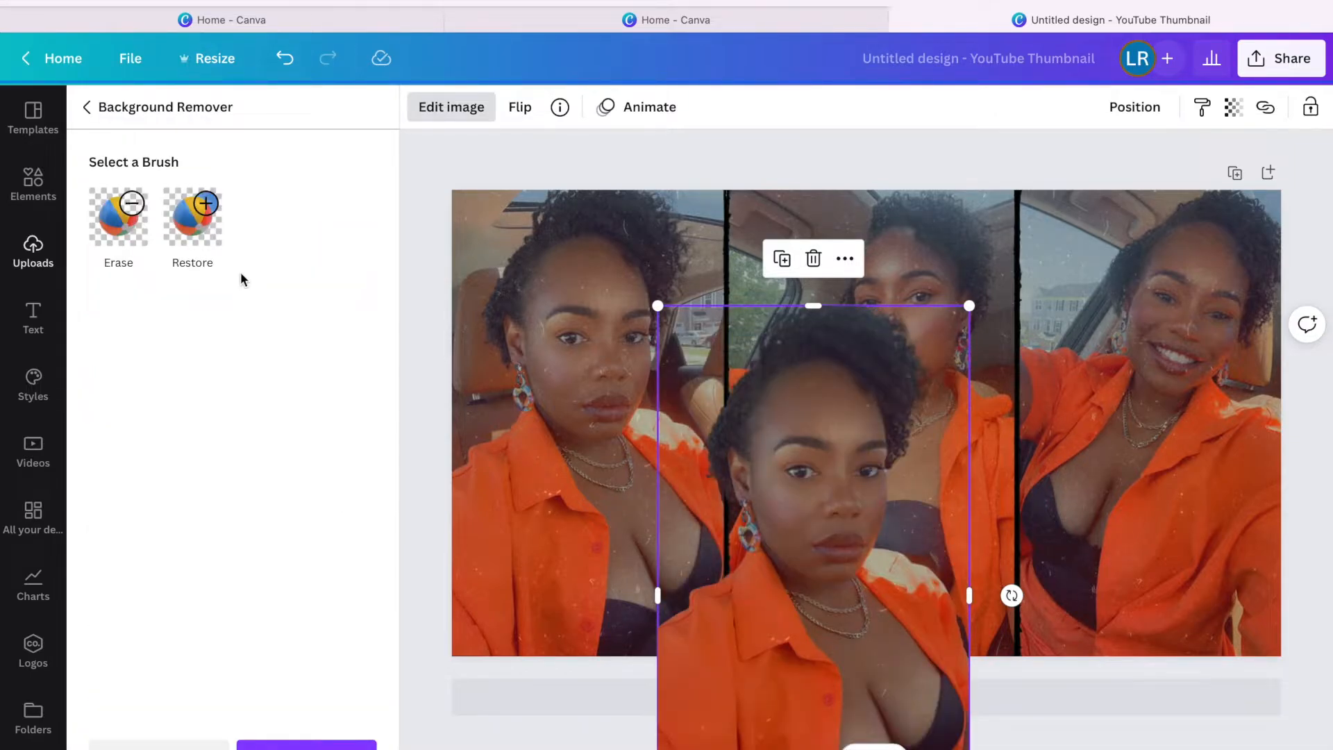
{"action": "left_click", "coordinate": [118, 215]}
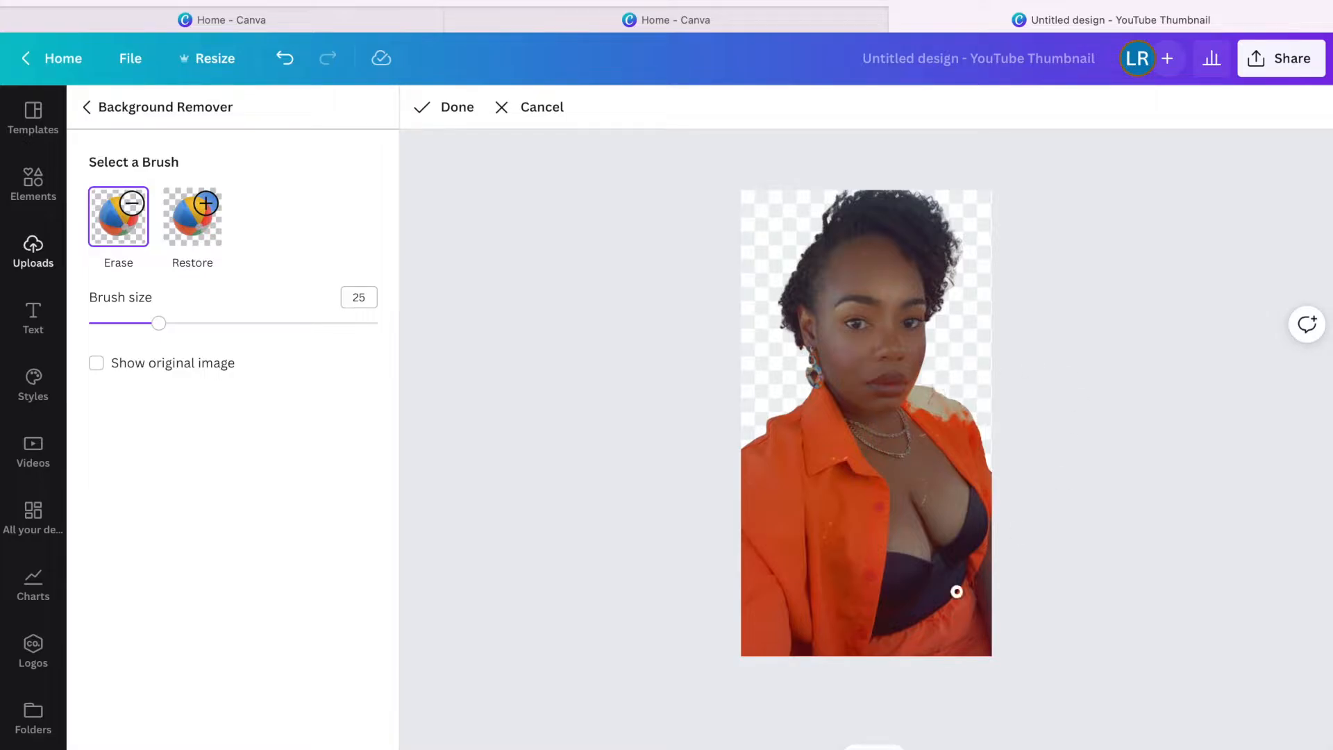
{"action": "left_click", "coordinate": [454, 111]}
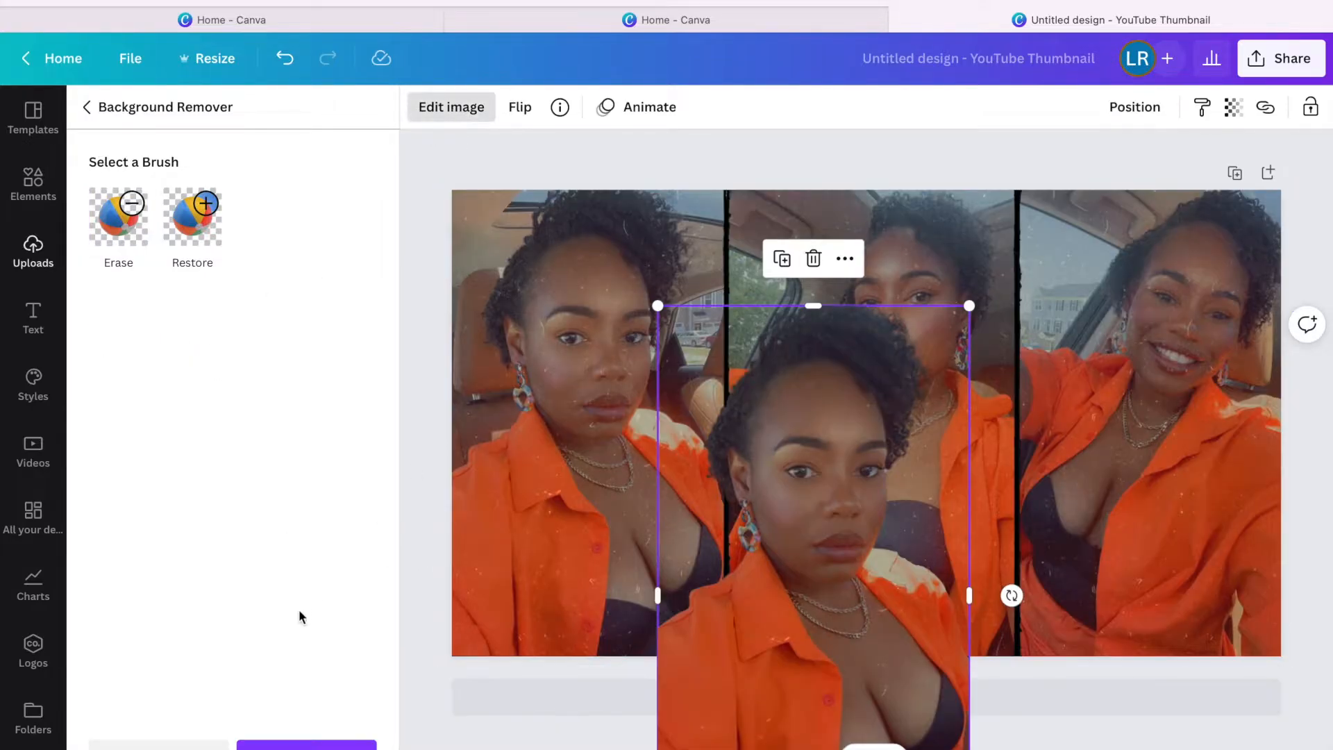
{"action": "left_click", "coordinate": [304, 744]}
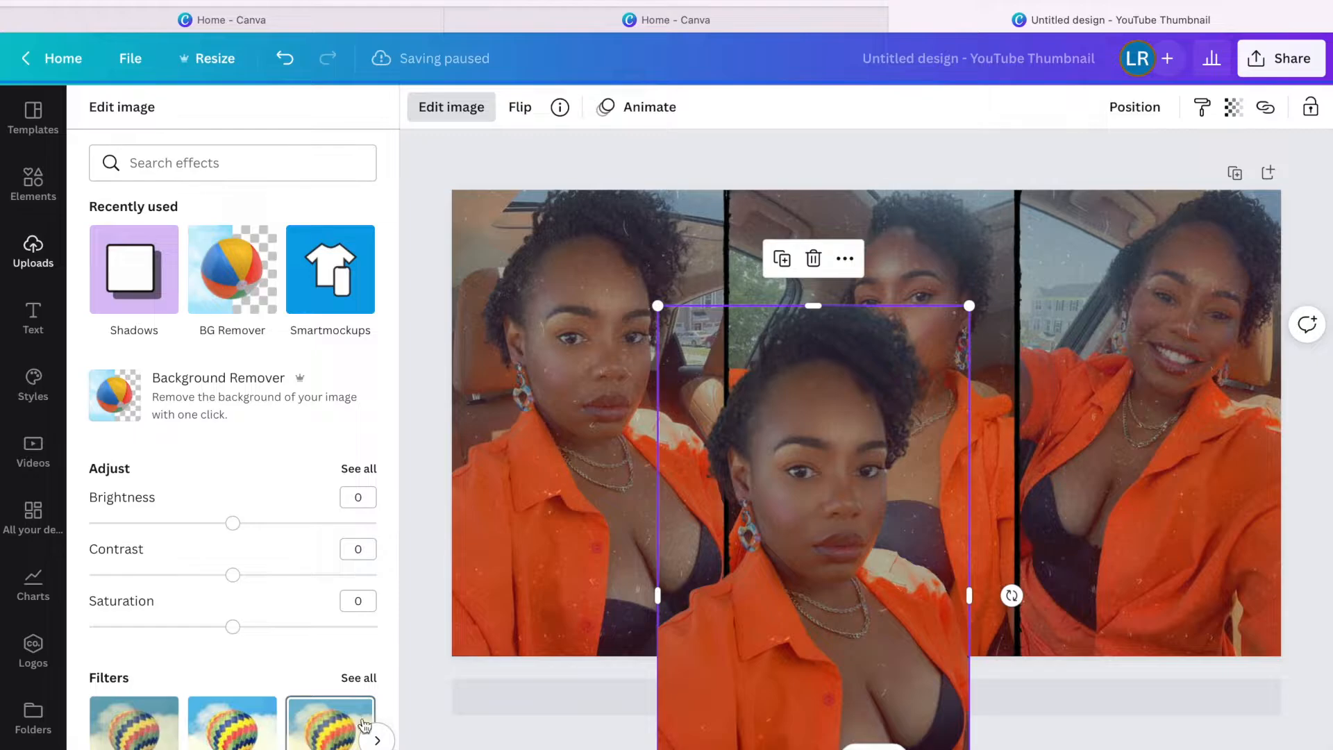
{"action": "left_click_drag", "start_coordinate": [762, 614], "coordinate": [565, 680]}
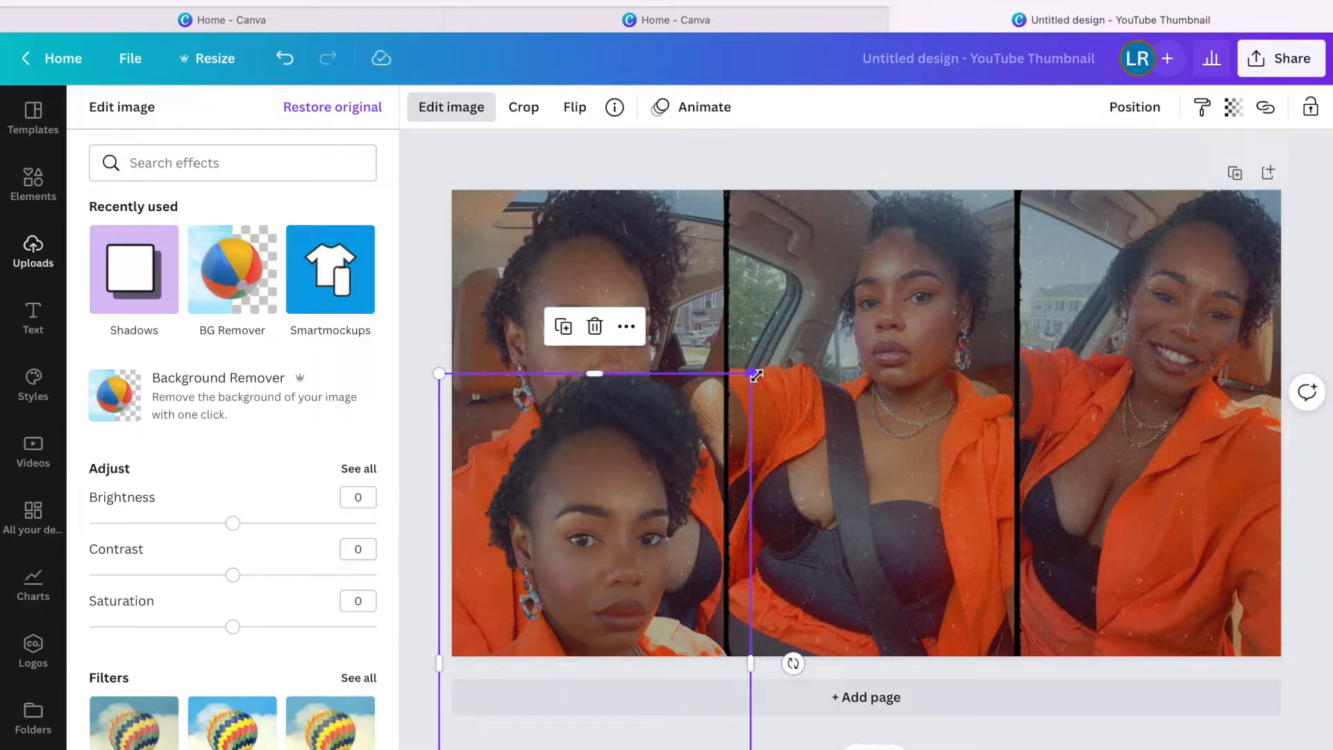
Apply a white Glow shadow to the cut-out selfie.
{"action": "left_click", "coordinate": [134, 281]}
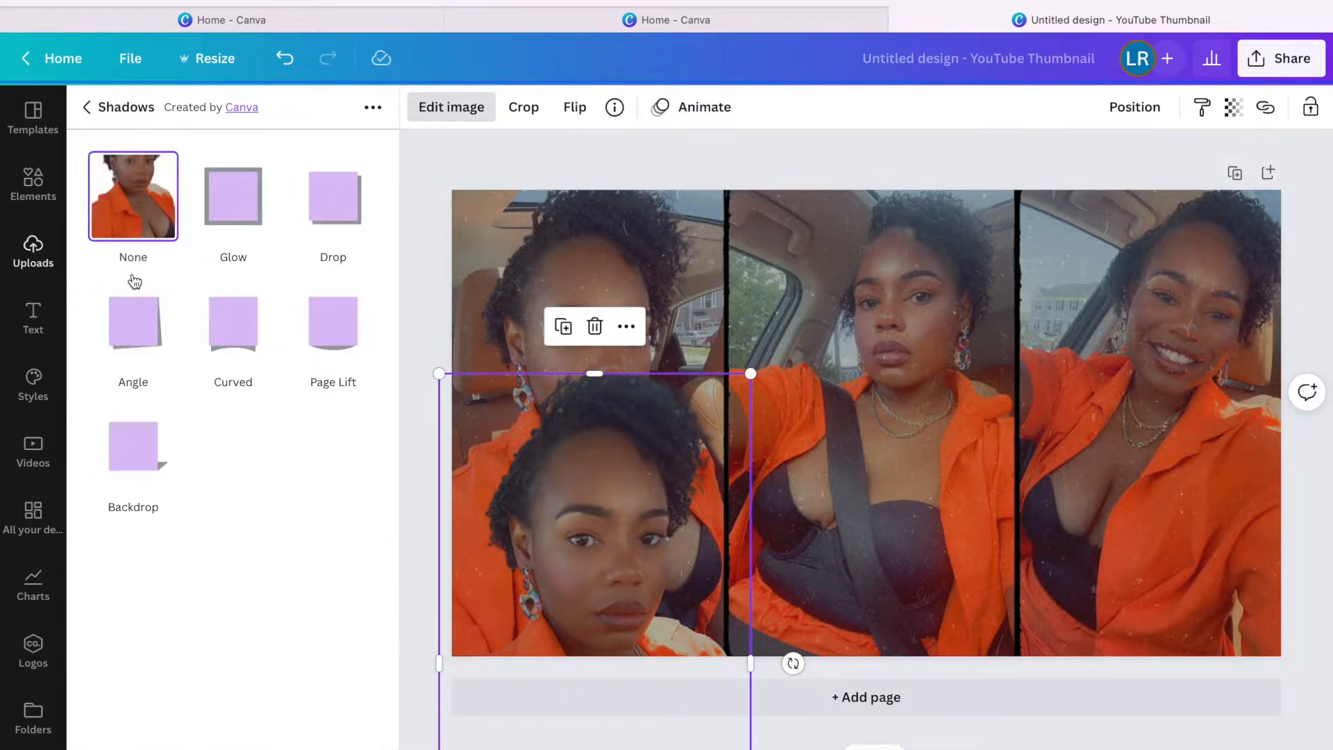
{"action": "left_click", "coordinate": [255, 222]}
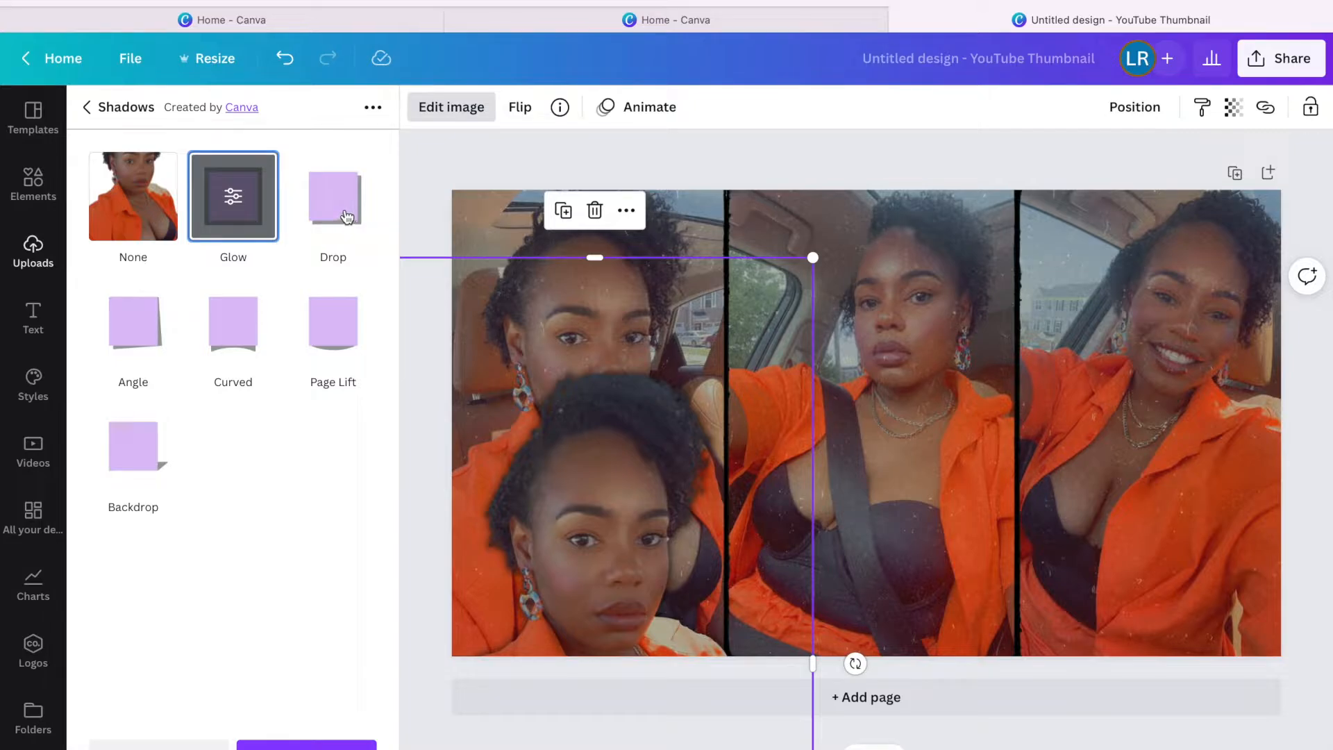
{"action": "left_click", "coordinate": [234, 199]}
{"action": "left_click", "coordinate": [352, 347]}
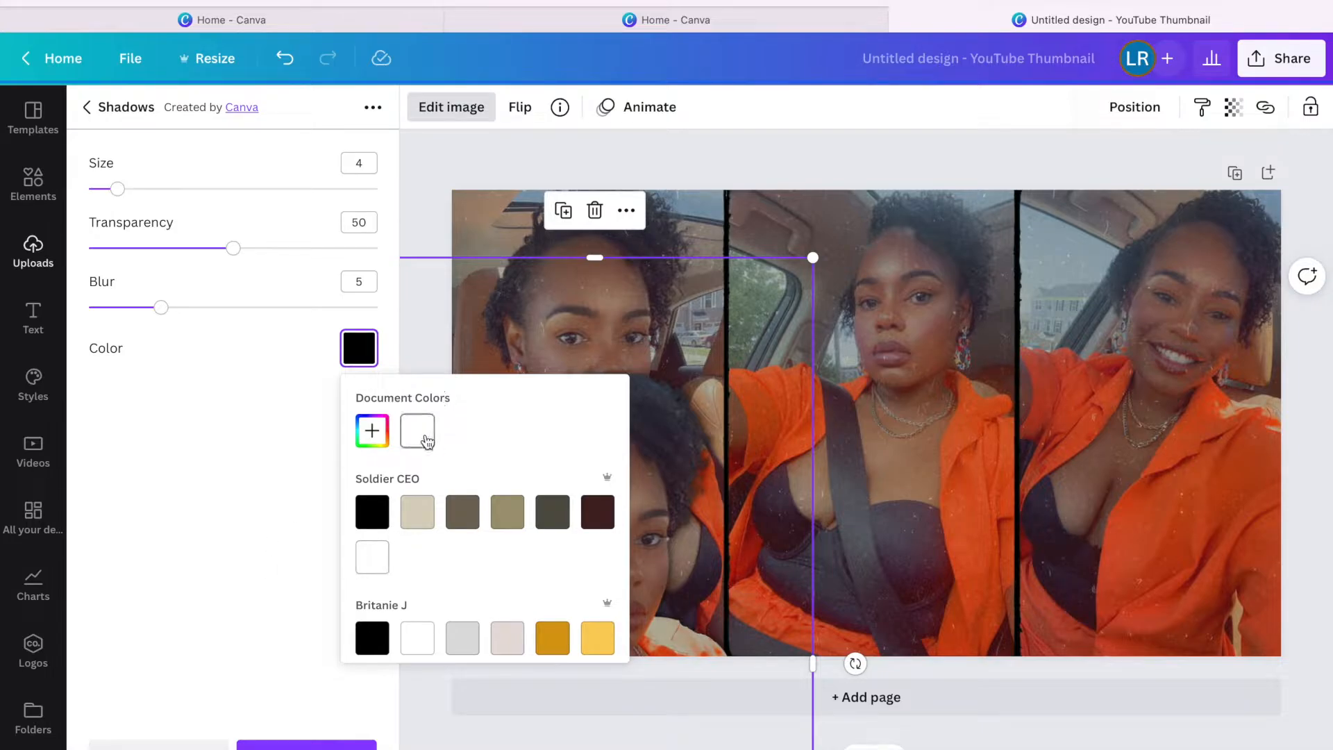
{"action": "left_click", "coordinate": [424, 437]}
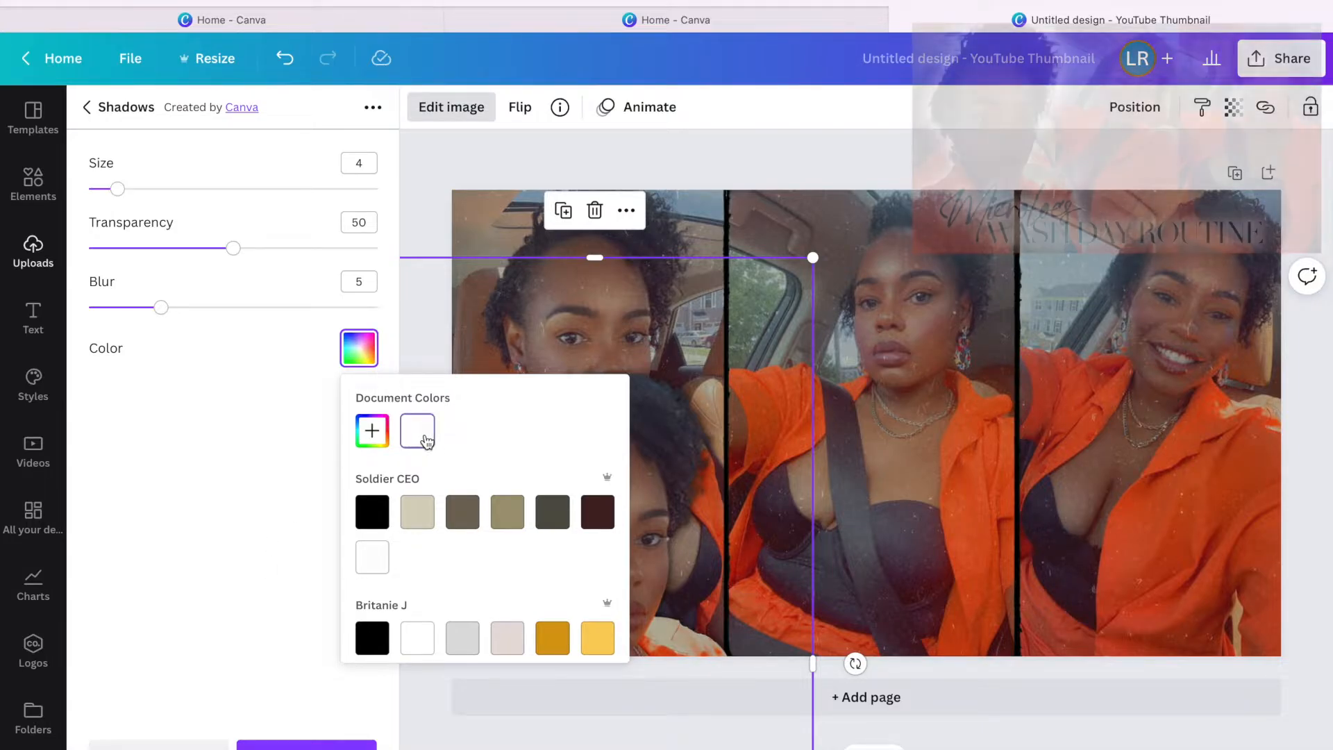
{"action": "left_click", "coordinate": [288, 415]}
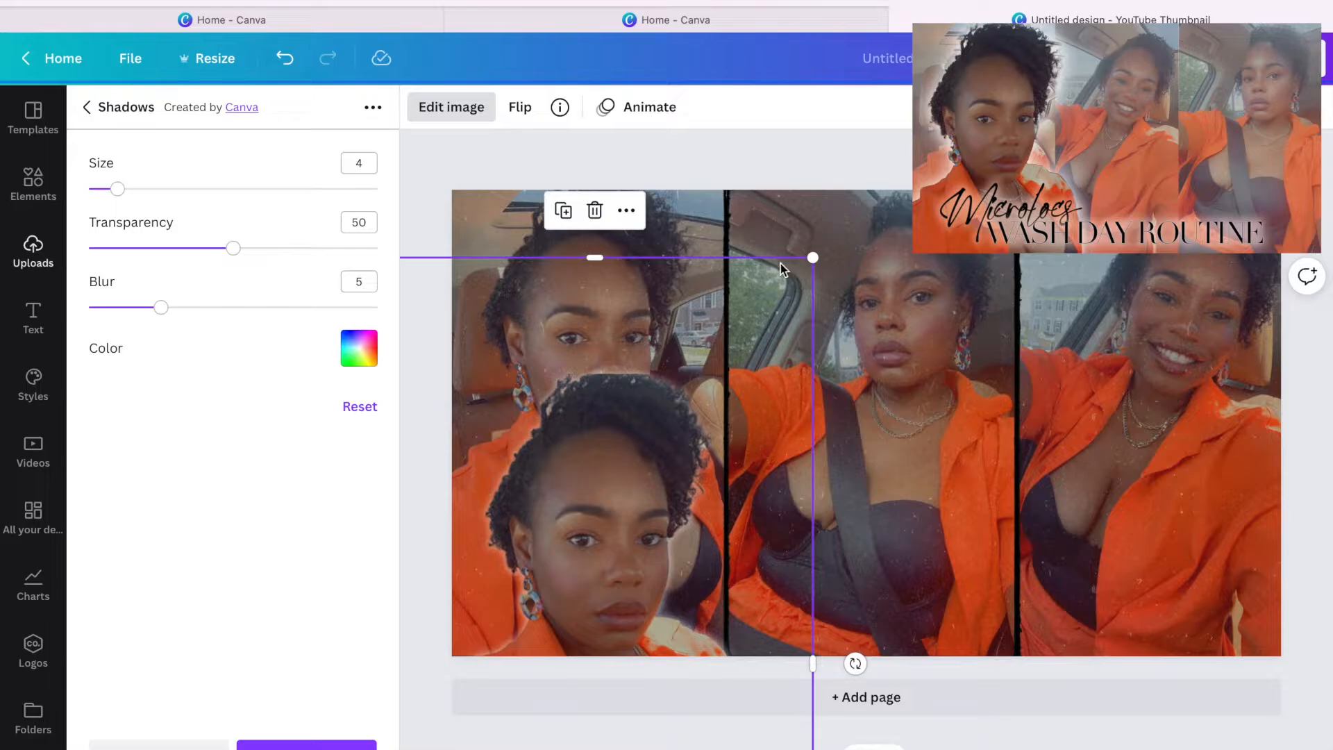
Enlarge the cut-out face to about 515 × 922 px, aligned left and running past the page bottom.
{"action": "left_click_drag", "start_coordinate": [876, 189], "coordinate": [973, 95]}
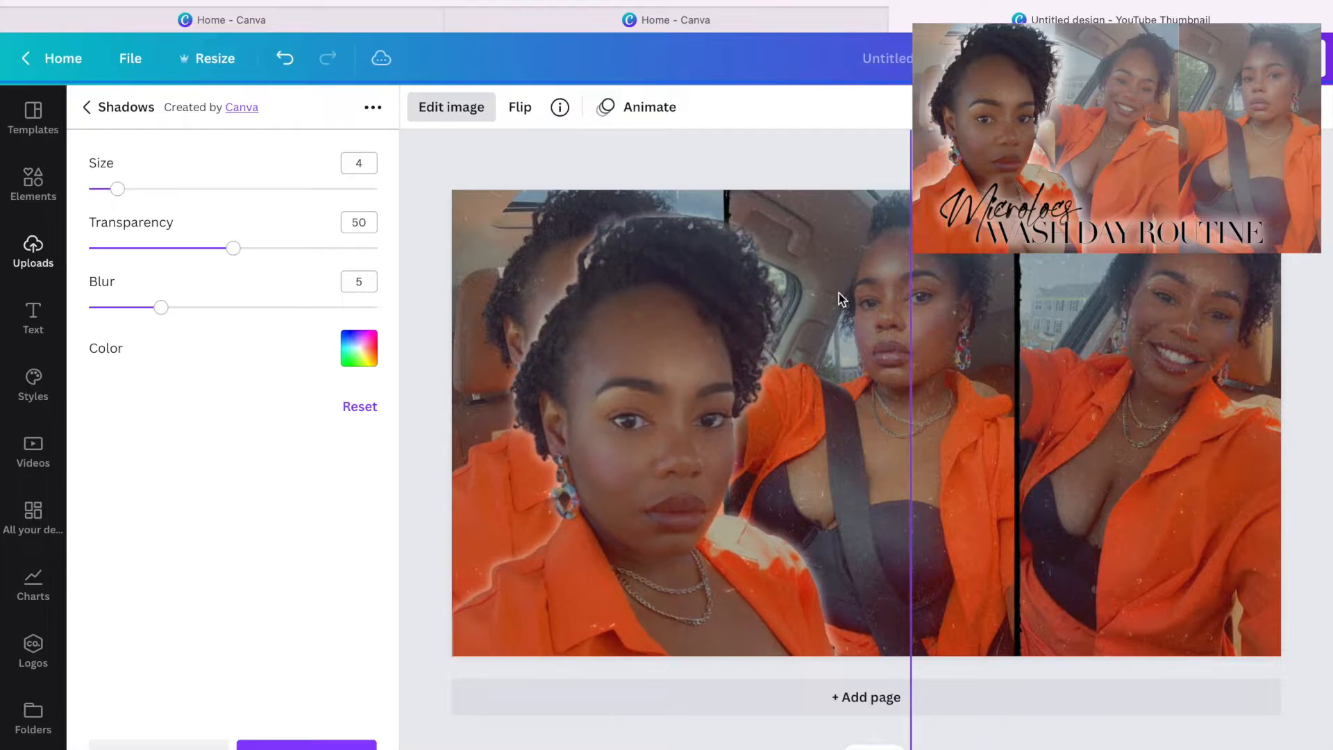
{"action": "scroll", "coordinate": [758, 439], "scroll_direction": "down", "scroll_amount": 2}
{"action": "scroll", "coordinate": [753, 443], "scroll_direction": "up", "scroll_amount": 1}
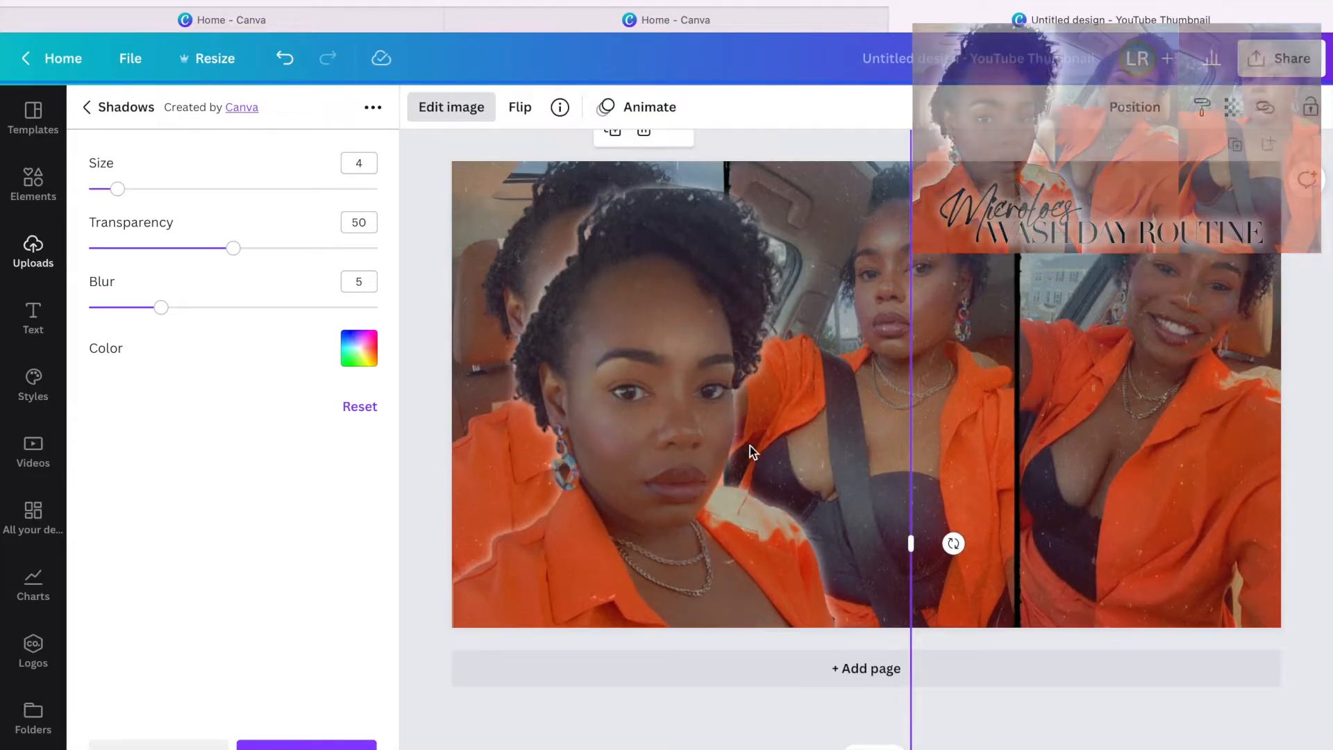
{"action": "left_click_drag", "start_coordinate": [670, 486], "coordinate": [652, 669]}
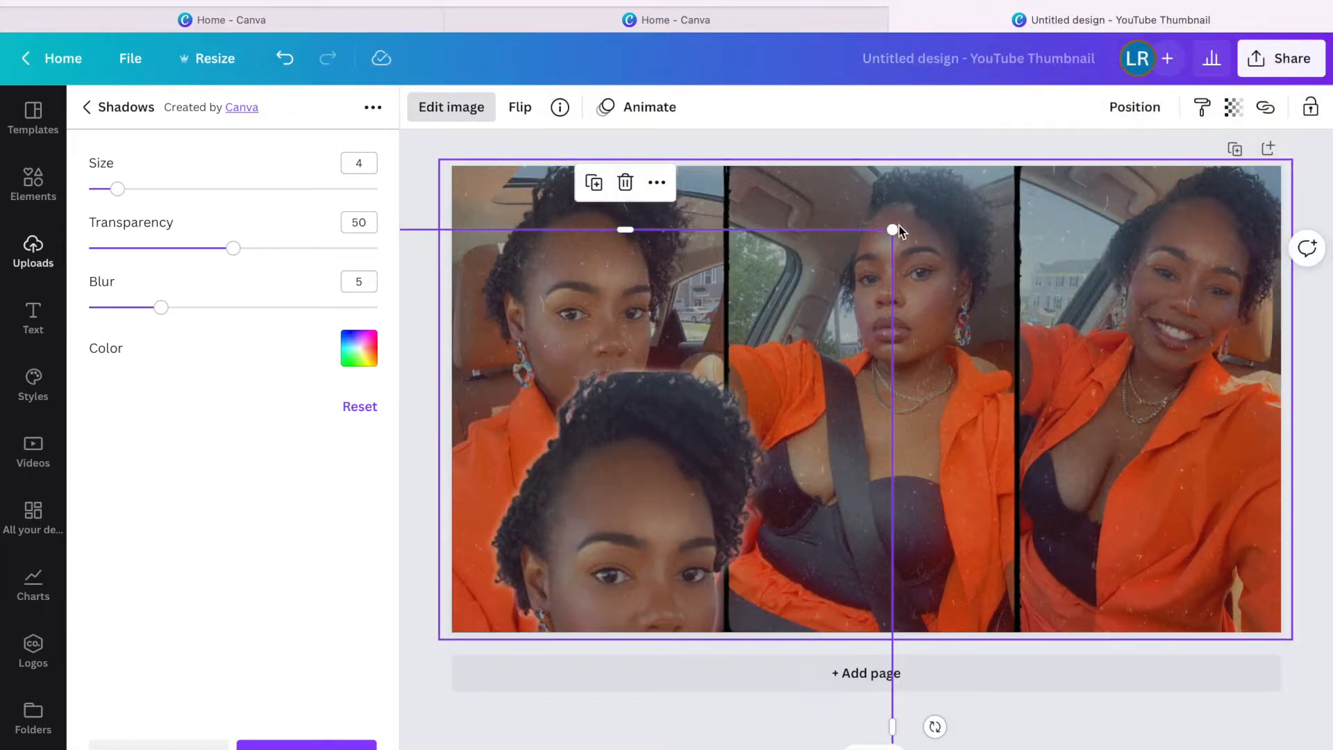
{"action": "left_click_drag", "start_coordinate": [894, 230], "coordinate": [692, 505]}
{"action": "left_click_drag", "start_coordinate": [652, 562], "coordinate": [693, 158]}
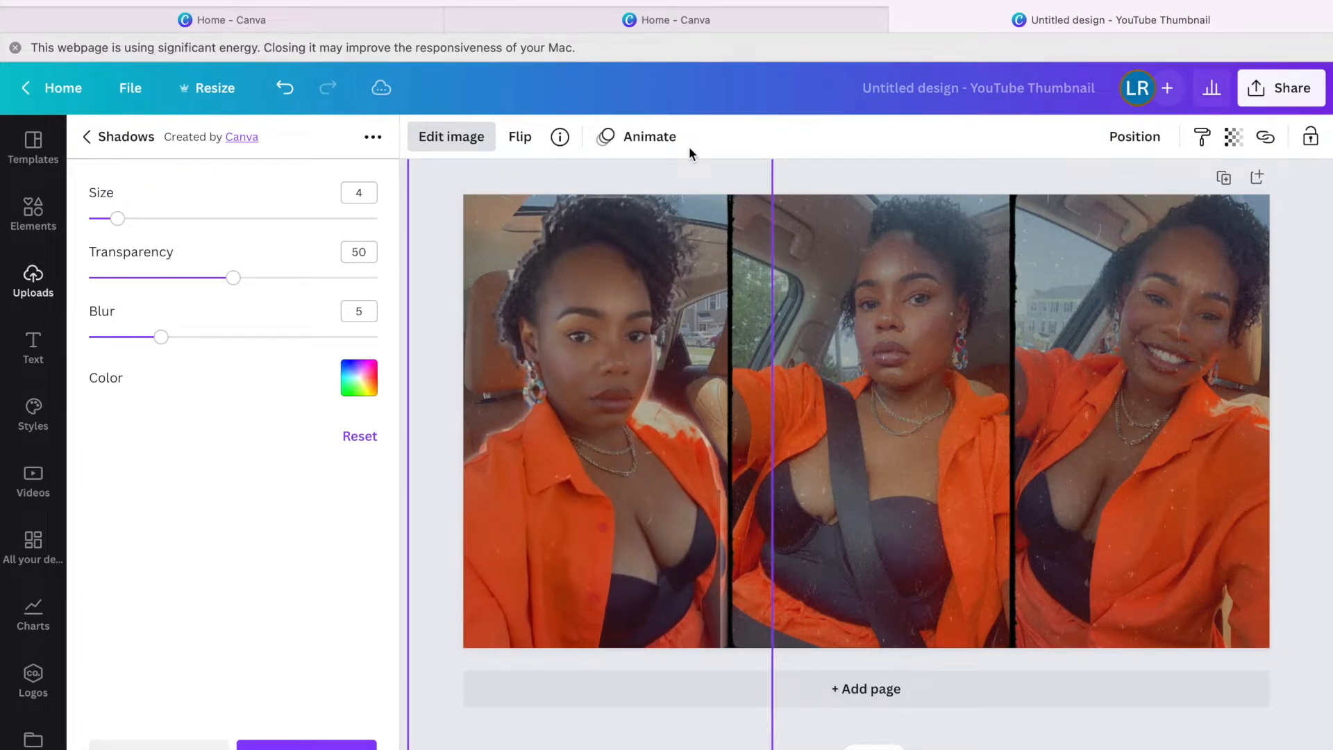
{"action": "left_click_drag", "start_coordinate": [689, 147], "coordinate": [690, 153]}
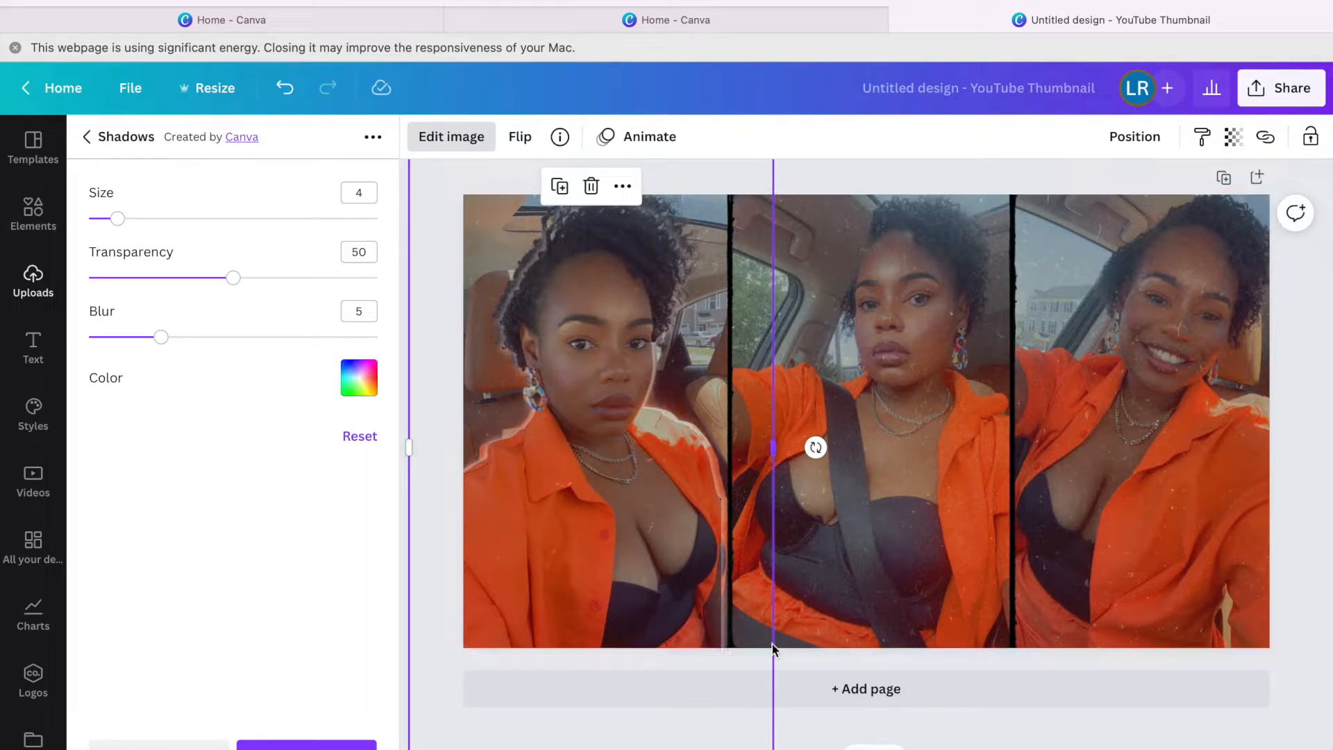
{"action": "scroll", "coordinate": [758, 635], "scroll_direction": "down", "scroll_amount": 1}
{"action": "scroll", "coordinate": [786, 451], "scroll_direction": "up", "scroll_amount": 2}
{"action": "scroll", "coordinate": [785, 454], "scroll_direction": "down", "scroll_amount": 2}
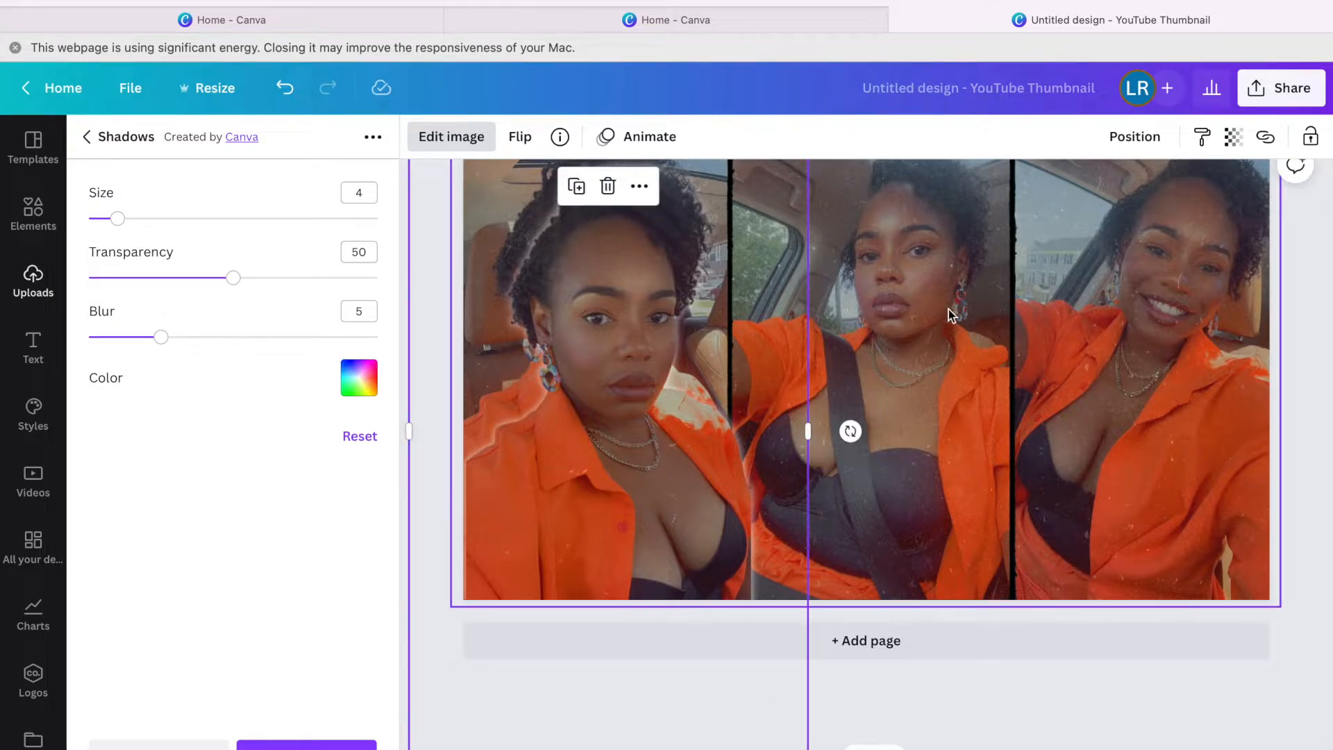
Select the photo collage and shrink it slightly.
{"action": "left_click", "coordinate": [1051, 241]}
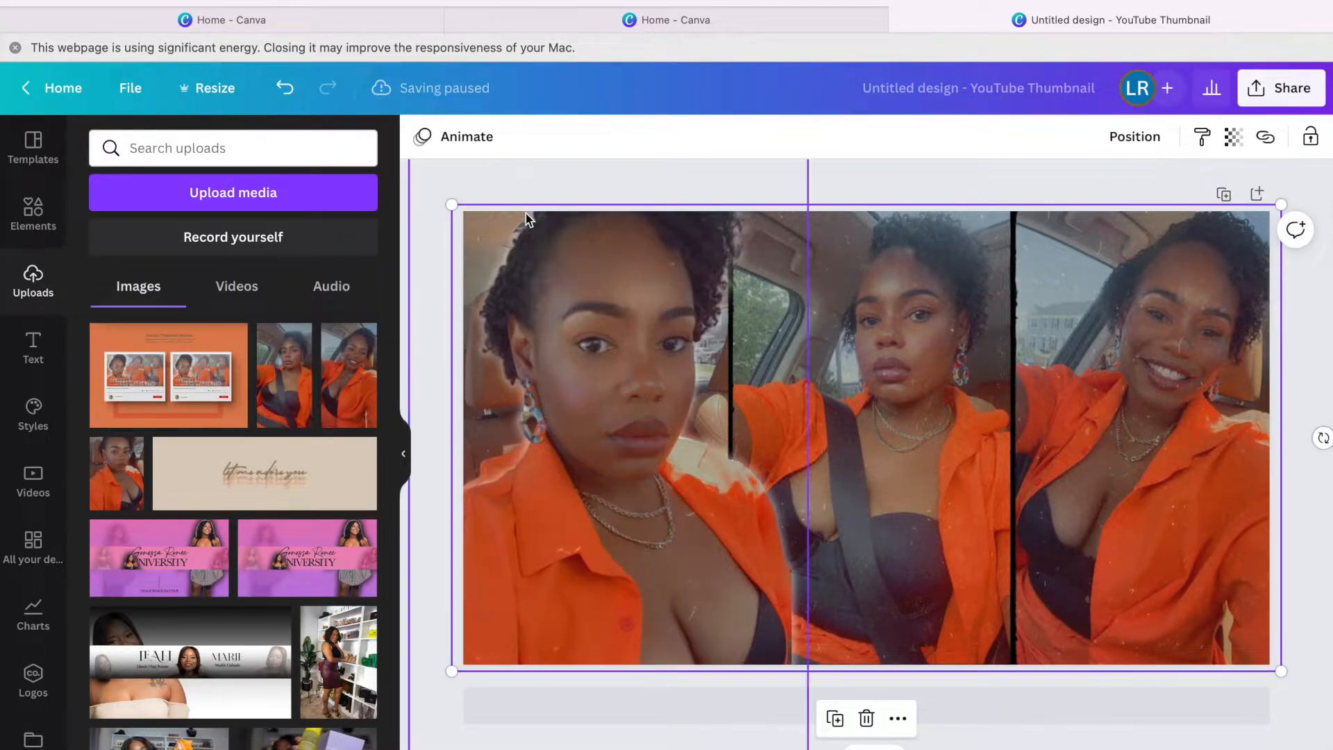
{"action": "left_click", "coordinate": [492, 207]}
{"action": "left_click", "coordinate": [714, 217]}
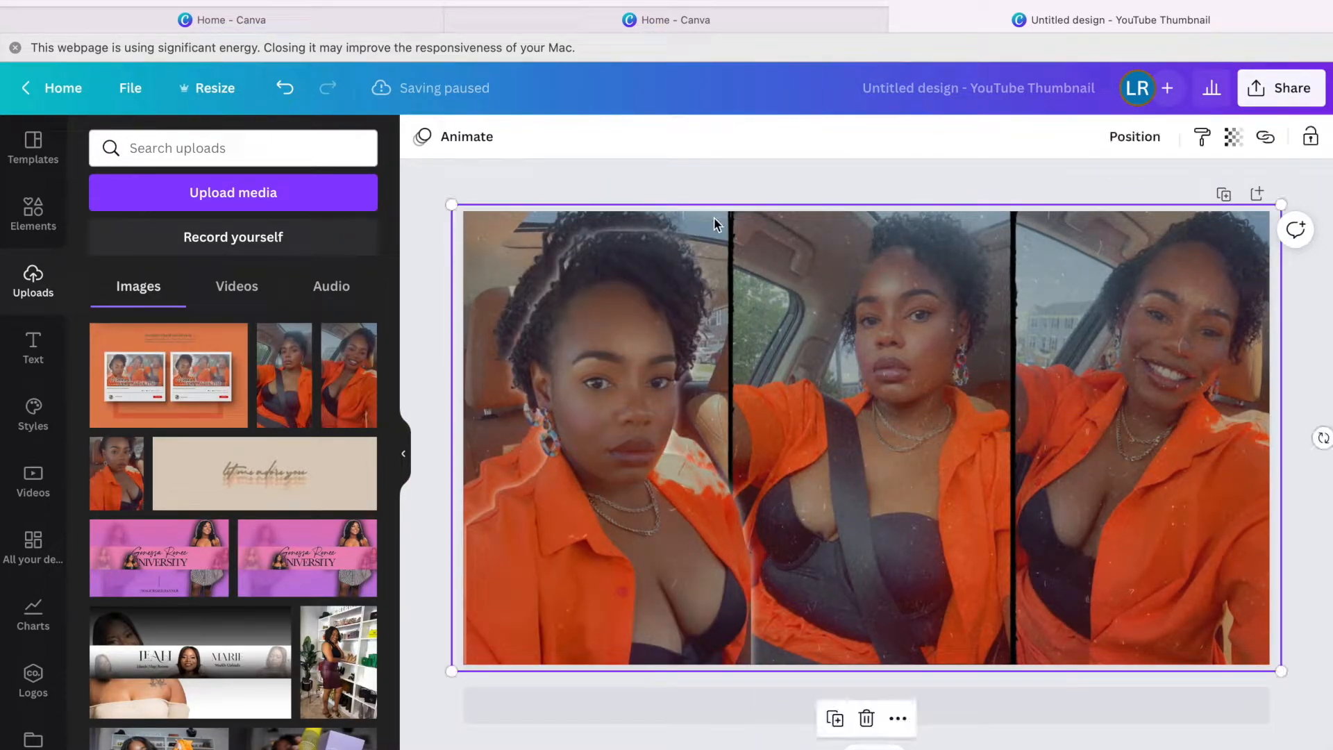
{"action": "mouse_move", "coordinate": [452, 206]}
{"action": "left_mouse_down"}
{"action": "mouse_move", "coordinate": [456, 231]}
{"action": "mouse_move", "coordinate": [445, 219]}
{"action": "left_mouse_up"}
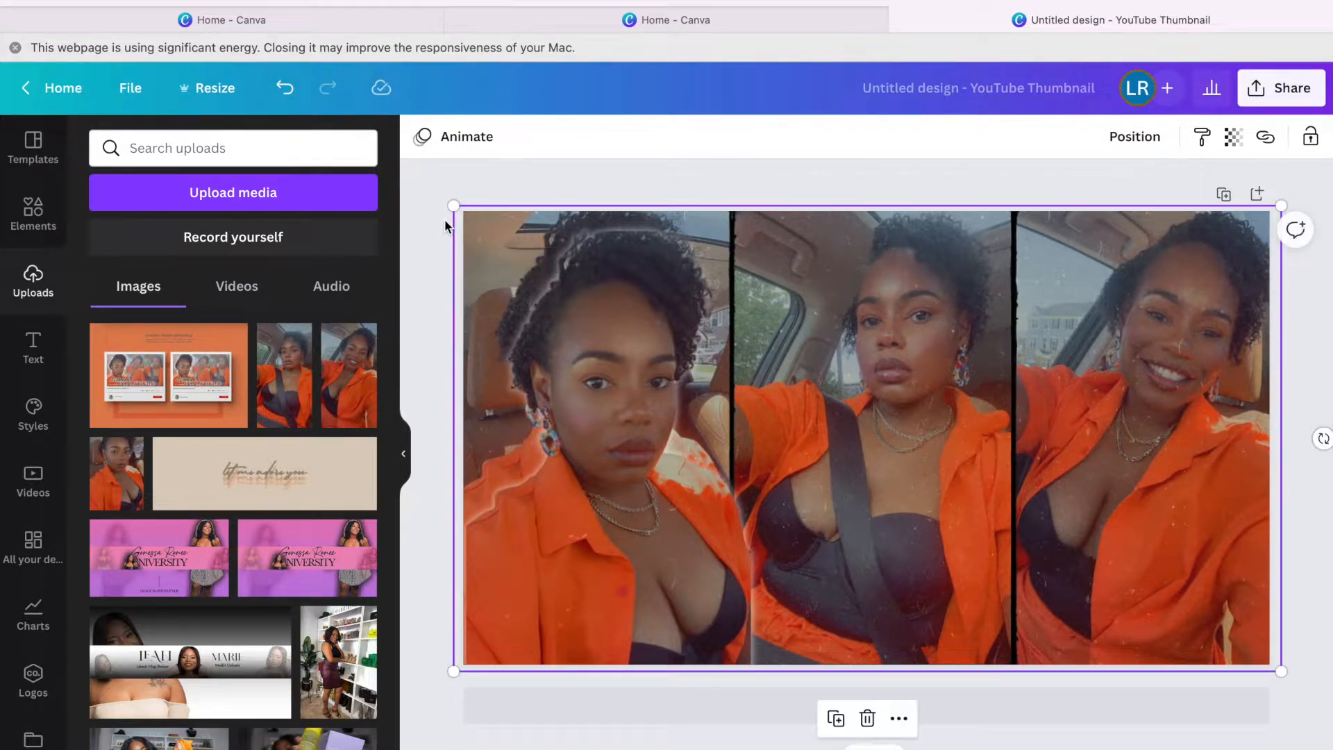
Fade the right photo to transparency 72 and resize the left photo frame.
{"action": "left_click", "coordinate": [1075, 365]}
{"action": "left_click", "coordinate": [1233, 137]}
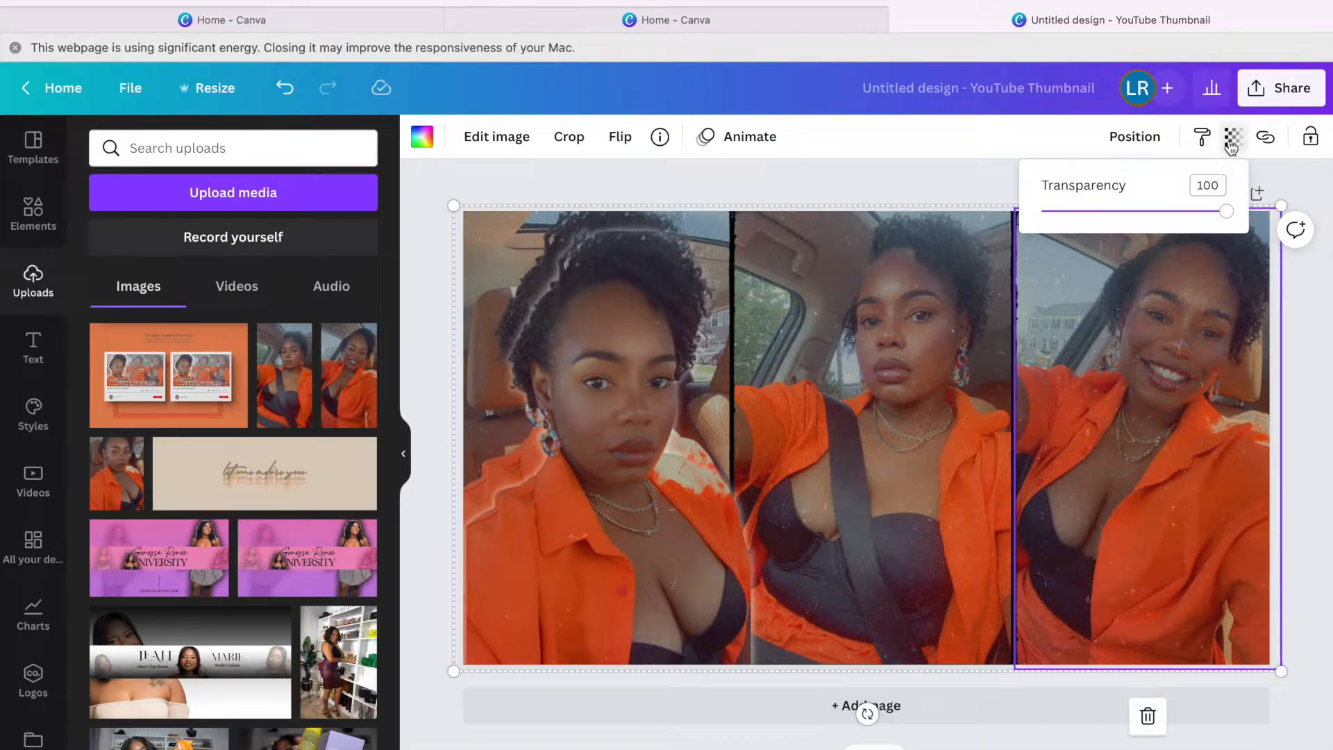
{"action": "left_click", "coordinate": [1175, 212]}
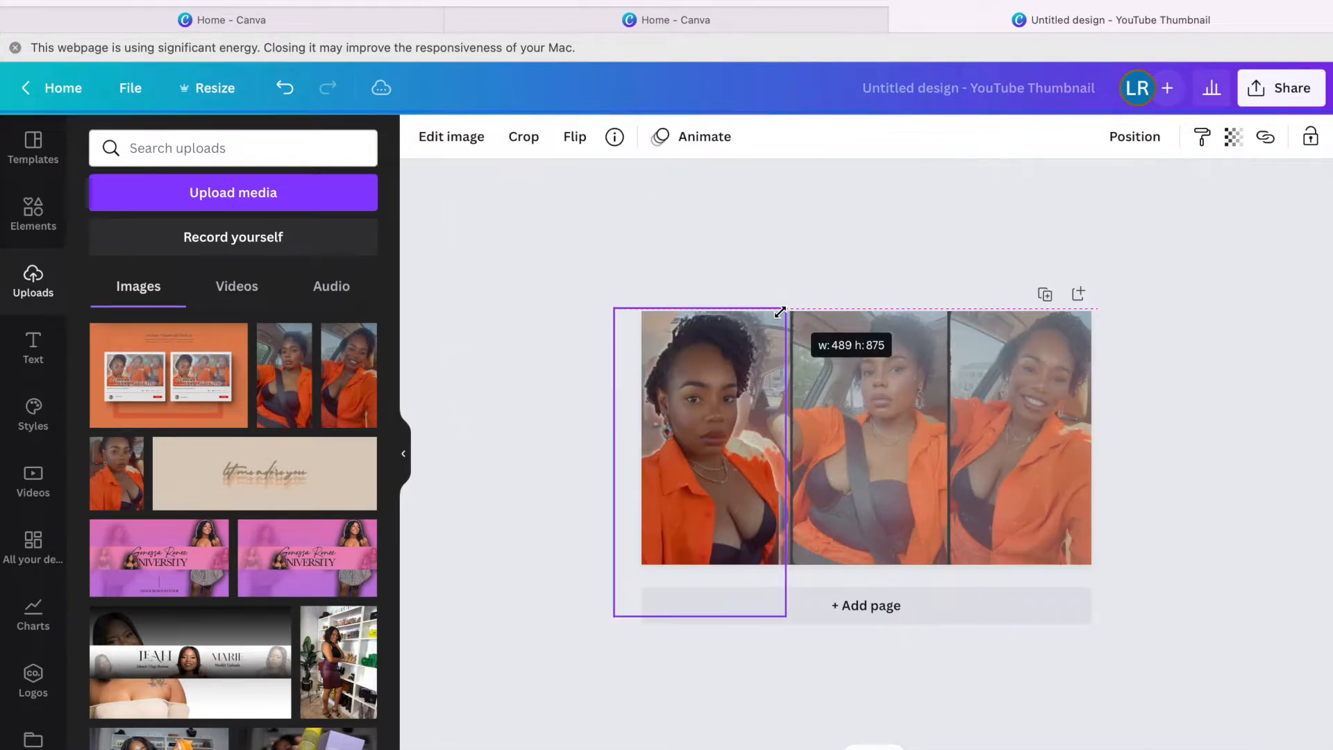
{"action": "mouse_move", "coordinate": [788, 306]}
{"action": "left_mouse_down"}
{"action": "mouse_move", "coordinate": [803, 291]}
{"action": "mouse_move", "coordinate": [807, 304]}
{"action": "left_mouse_up"}
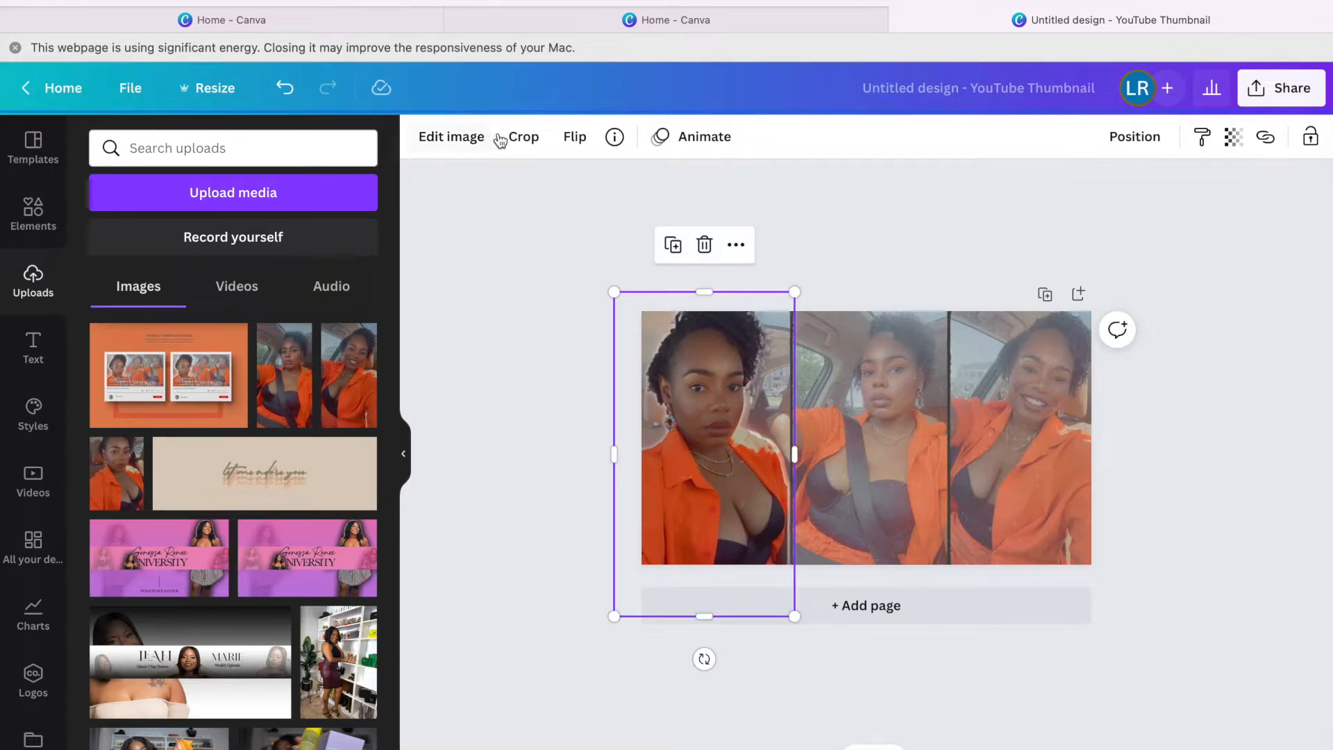
Apply a white Glow shadow with size 8 to the left cut-out photo.
{"action": "left_click", "coordinate": [459, 141]}
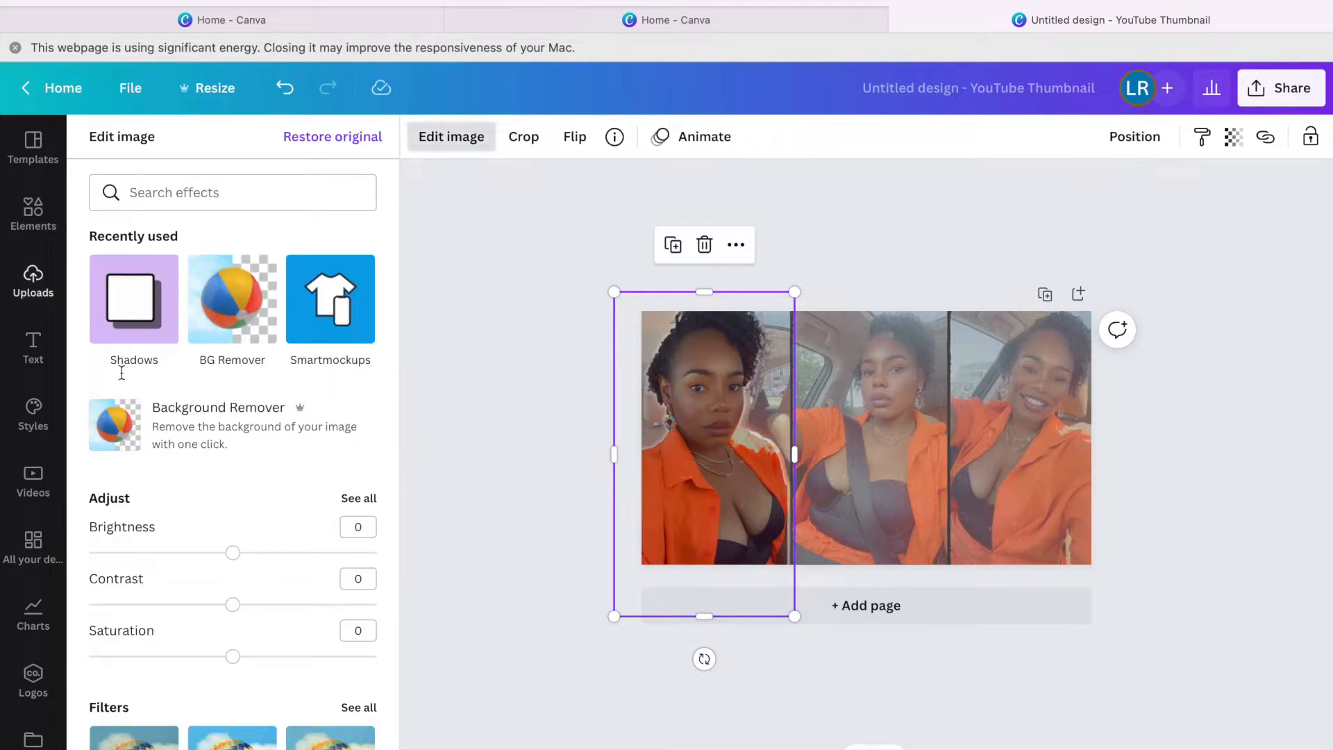
{"action": "left_click", "coordinate": [149, 317]}
{"action": "left_click", "coordinate": [240, 229]}
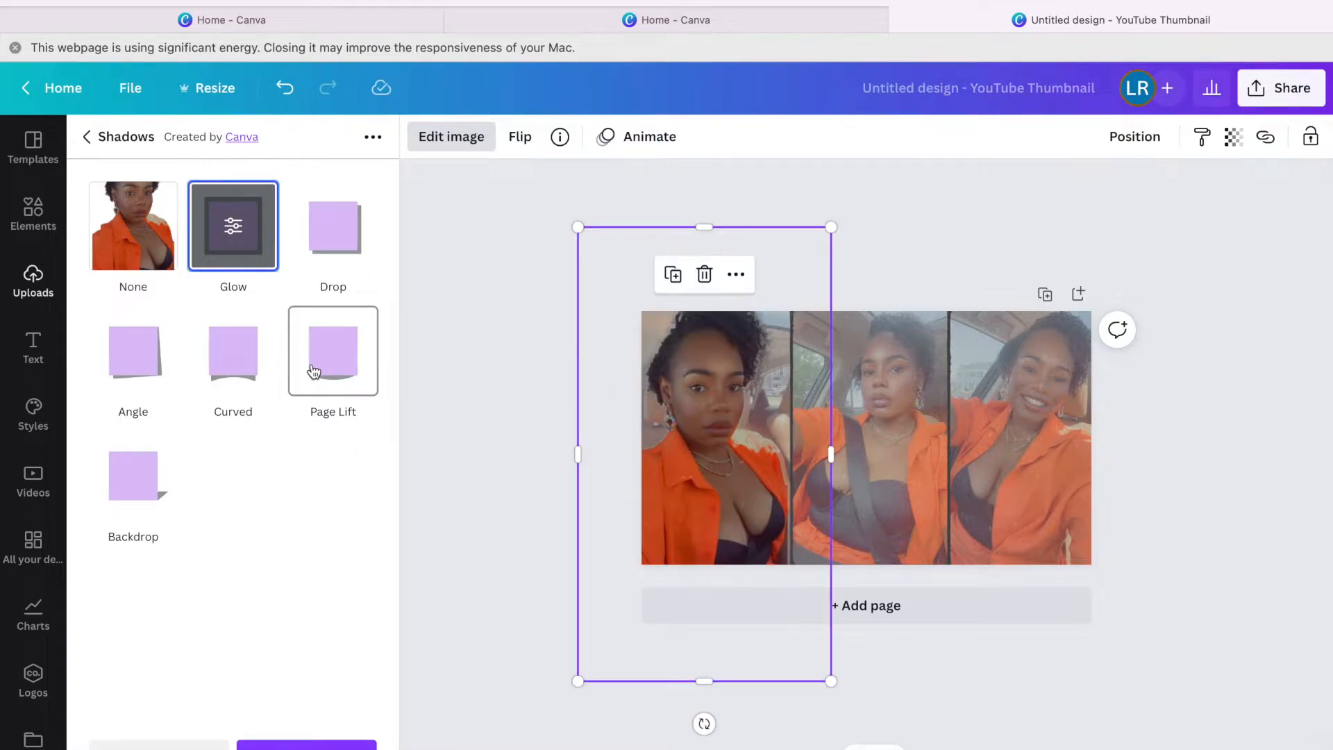
{"action": "left_click", "coordinate": [235, 229]}
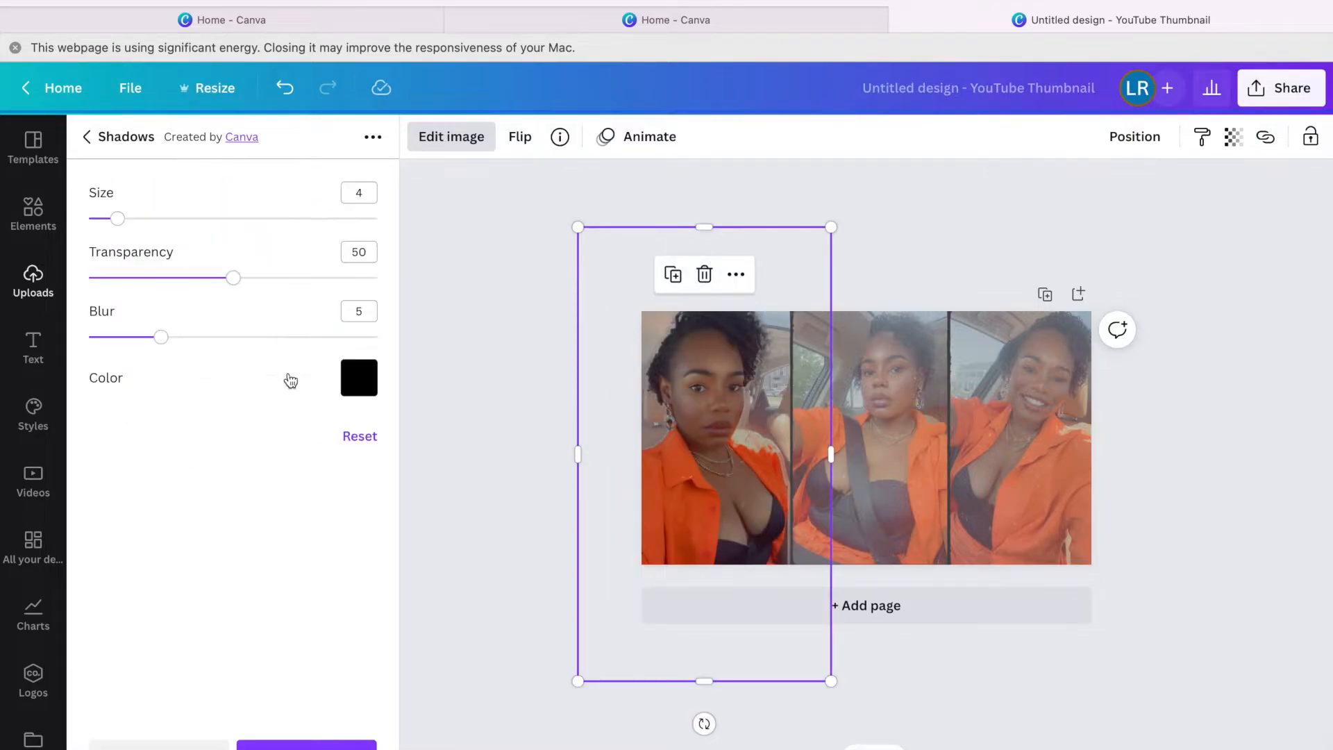
{"action": "left_click", "coordinate": [369, 384]}
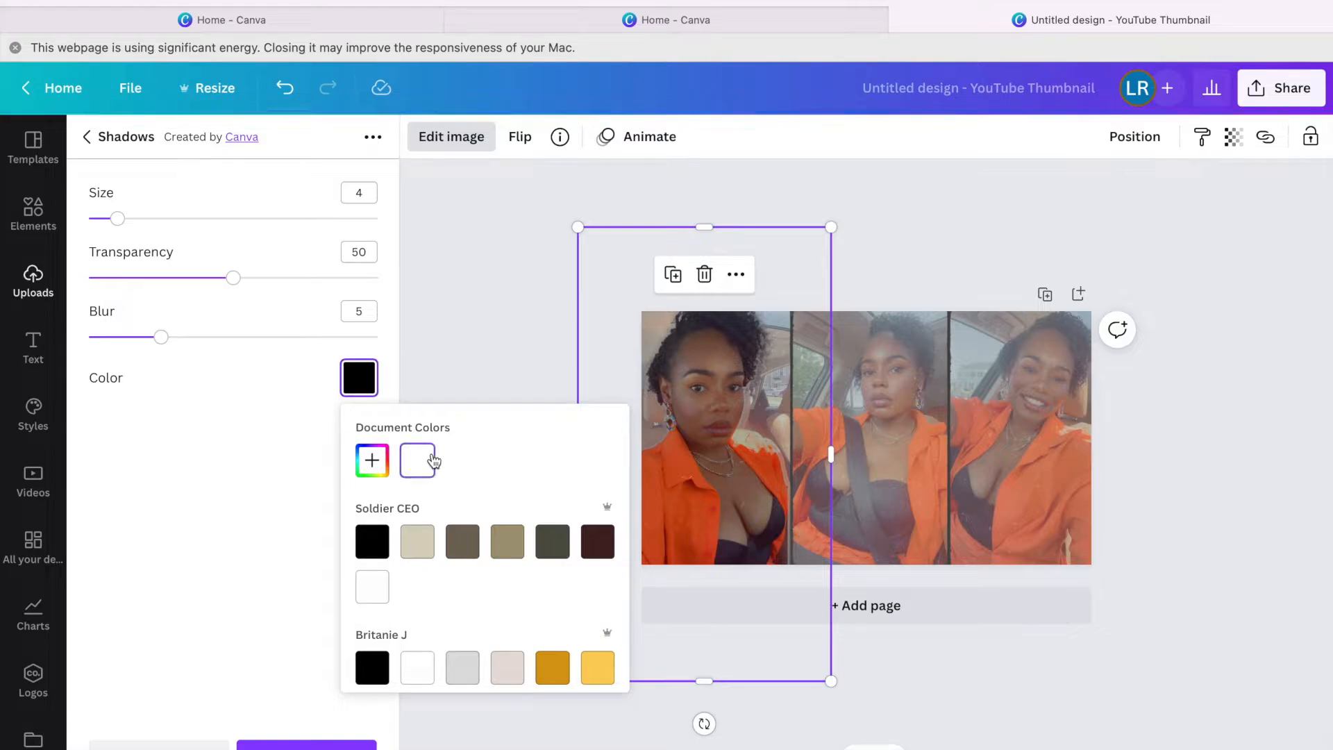
{"action": "left_click", "coordinate": [433, 461]}
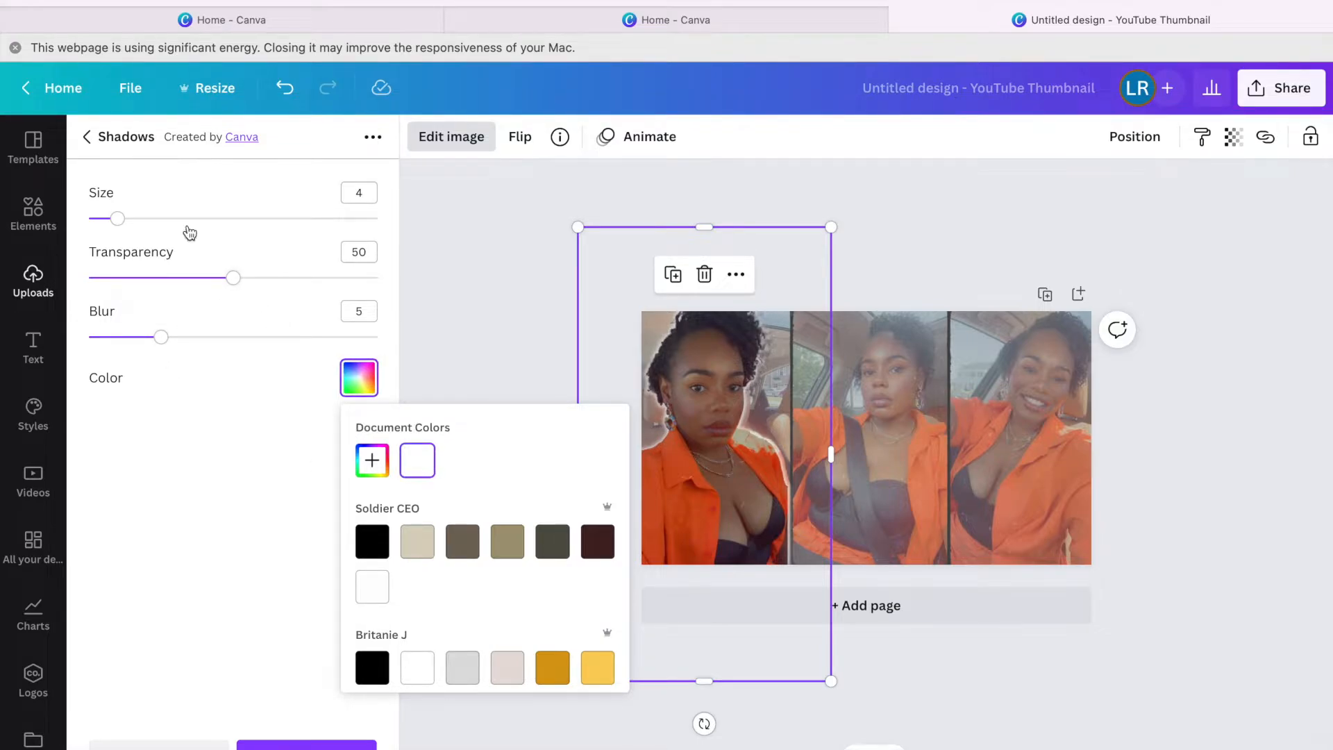
{"action": "left_click_drag", "start_coordinate": [124, 222], "coordinate": [147, 223]}
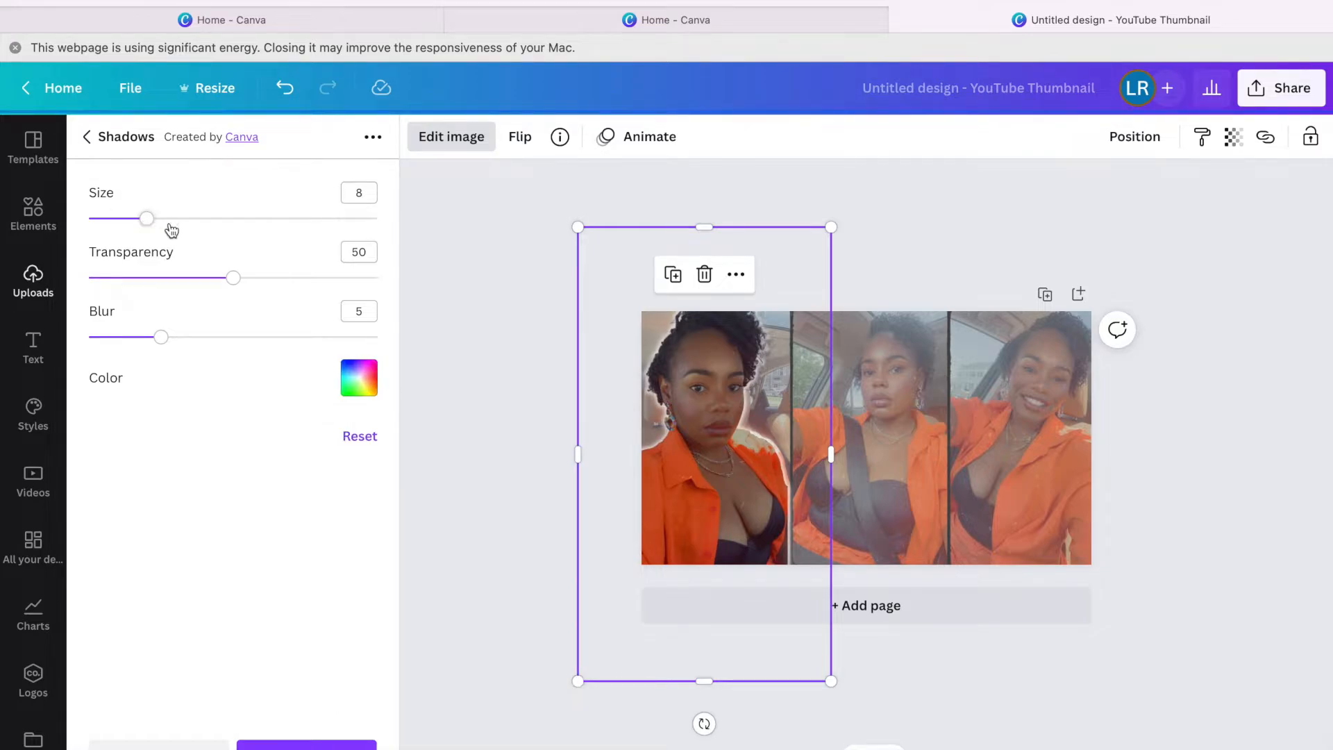
{"action": "left_click", "coordinate": [306, 745]}
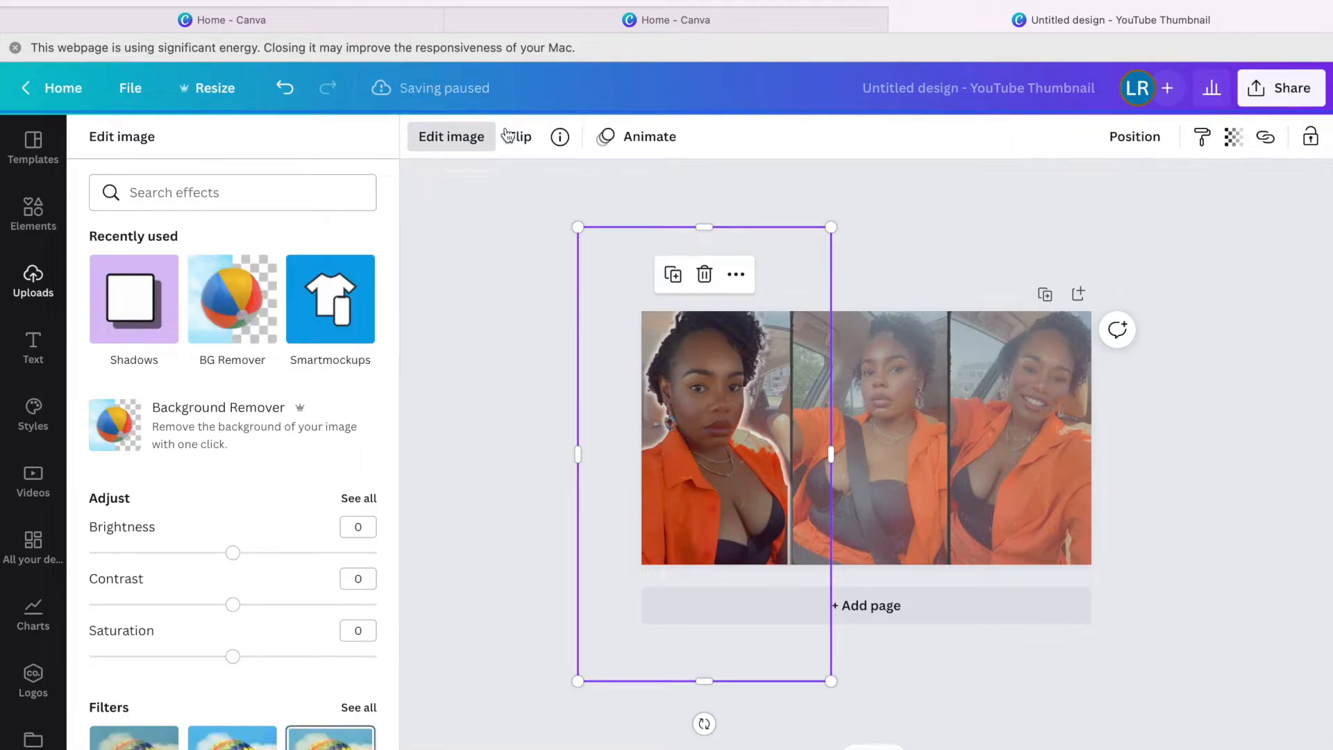
{"action": "left_click", "coordinate": [581, 188]}
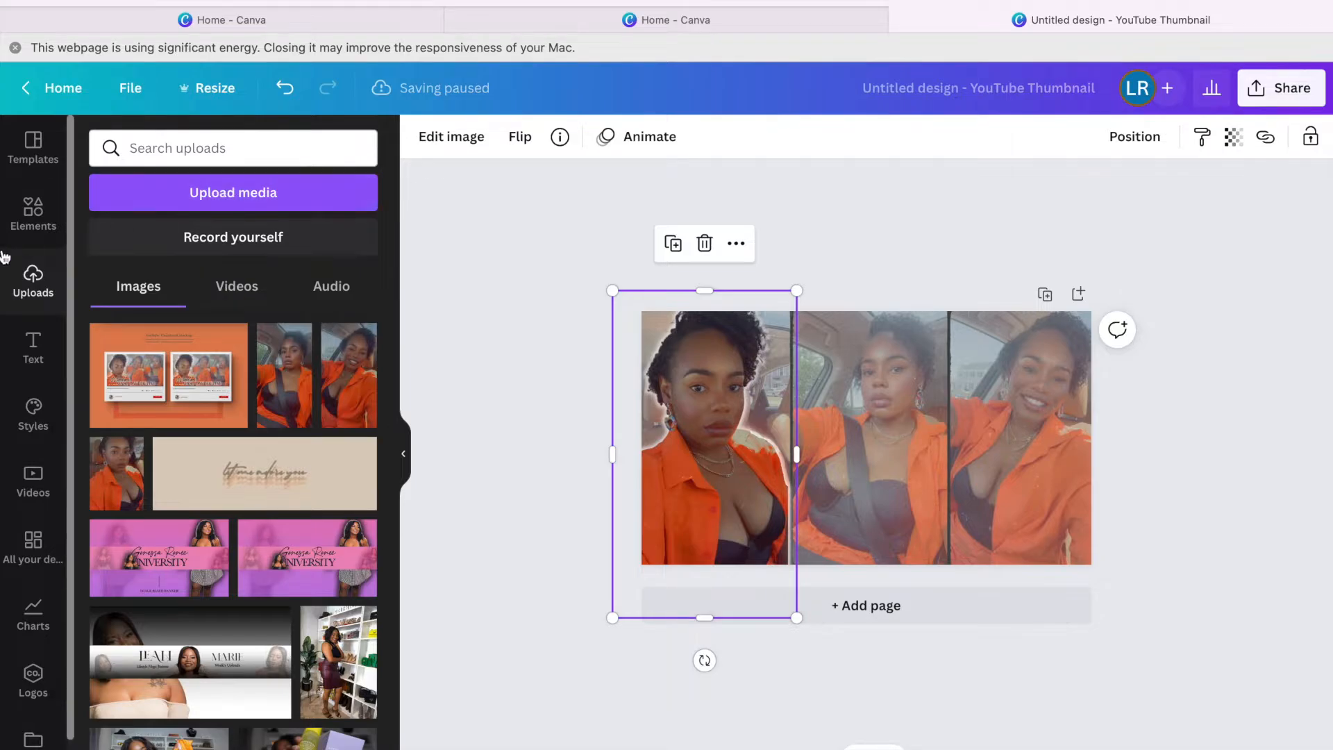
Add a text box reading 'Microlocs' to the page.
{"action": "left_click", "coordinate": [34, 344]}
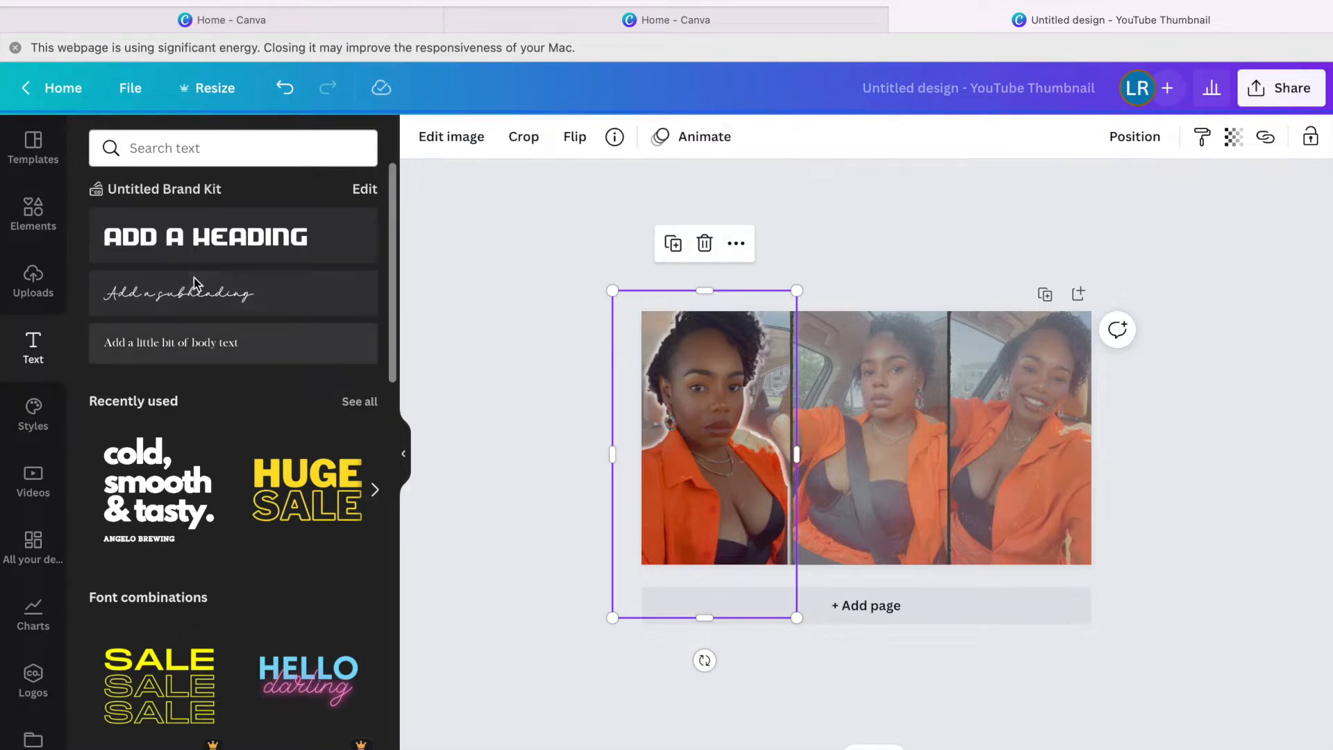
{"action": "left_click", "coordinate": [188, 342]}
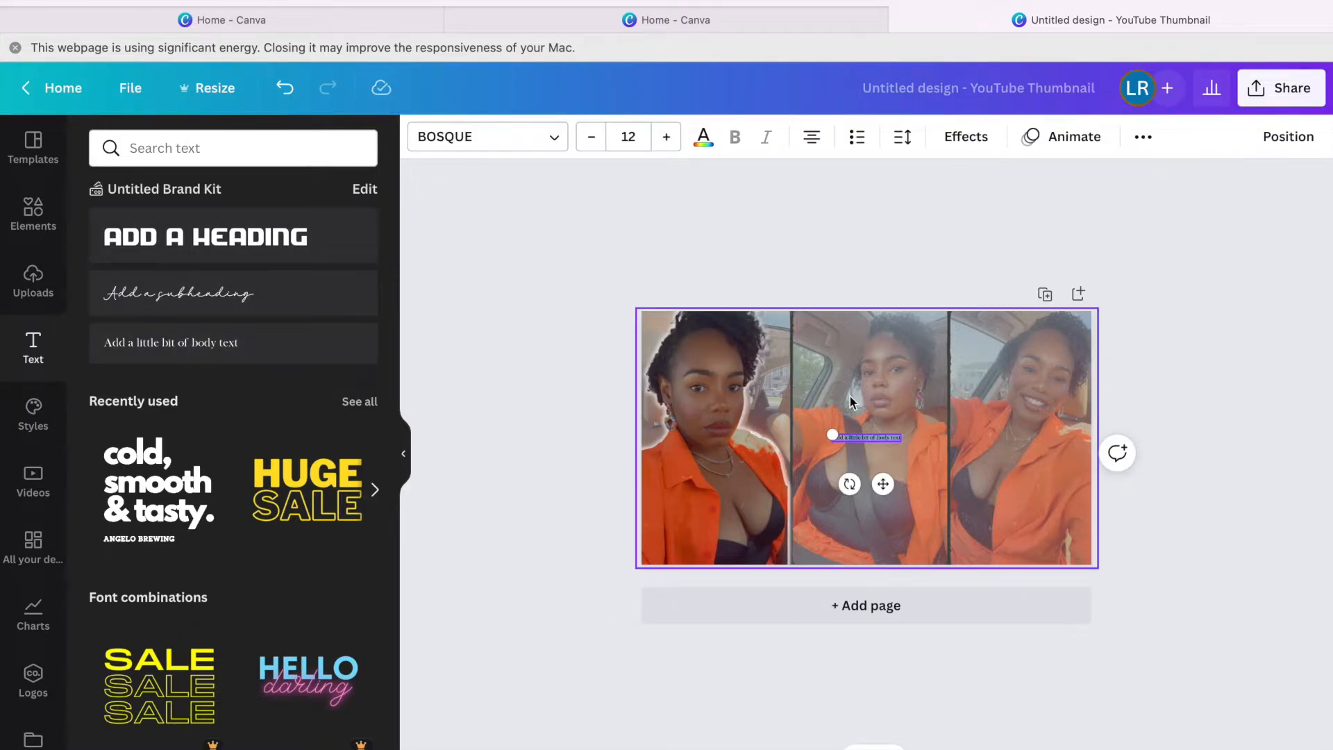
{"action": "left_click_drag", "start_coordinate": [835, 441], "coordinate": [648, 410]}
{"action": "type", "text": "M"}
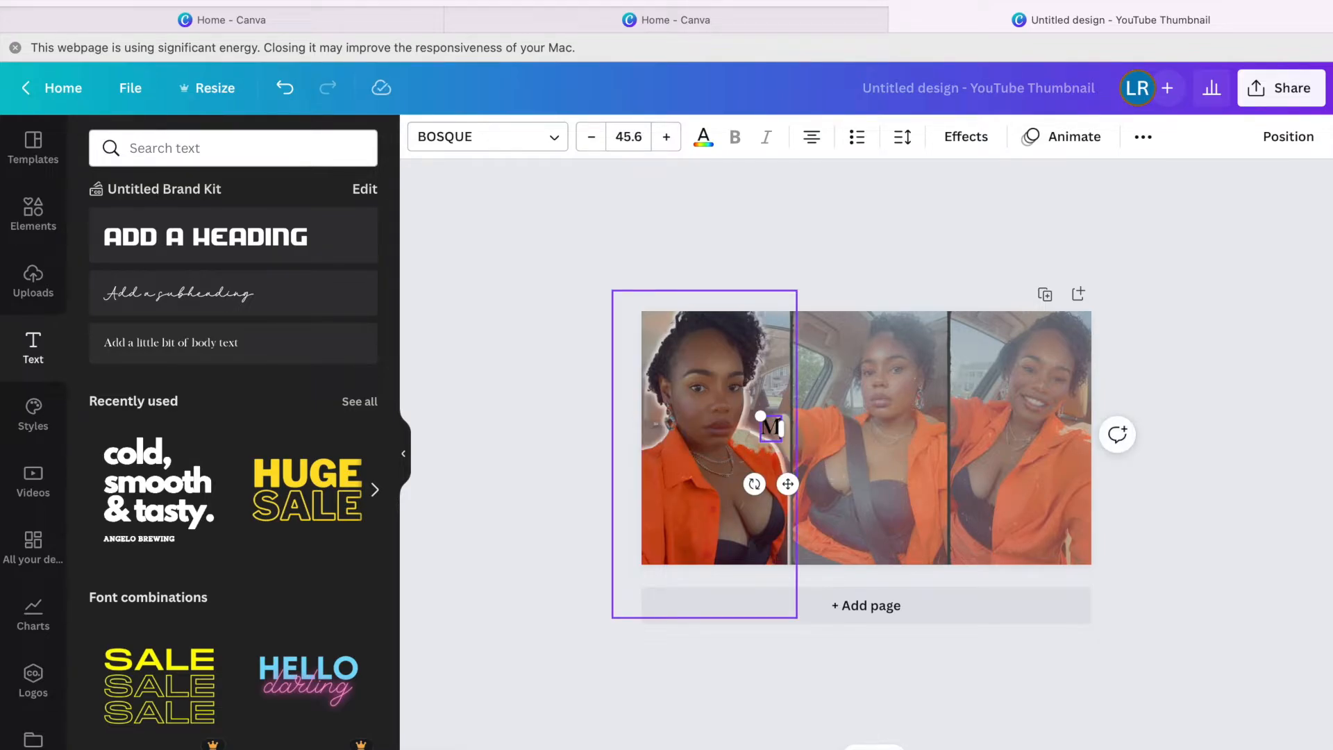
{"action": "type", "text": "icr"}
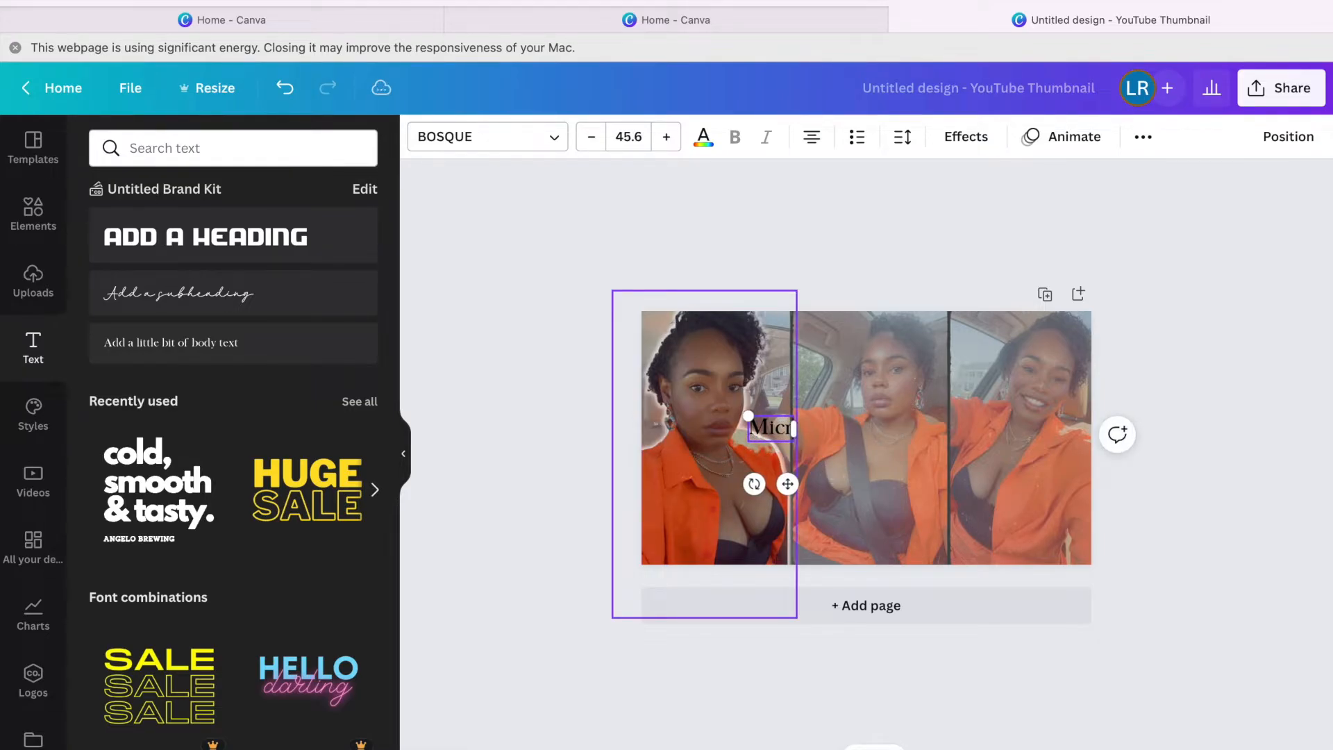
{"action": "type", "text": "olocs"}
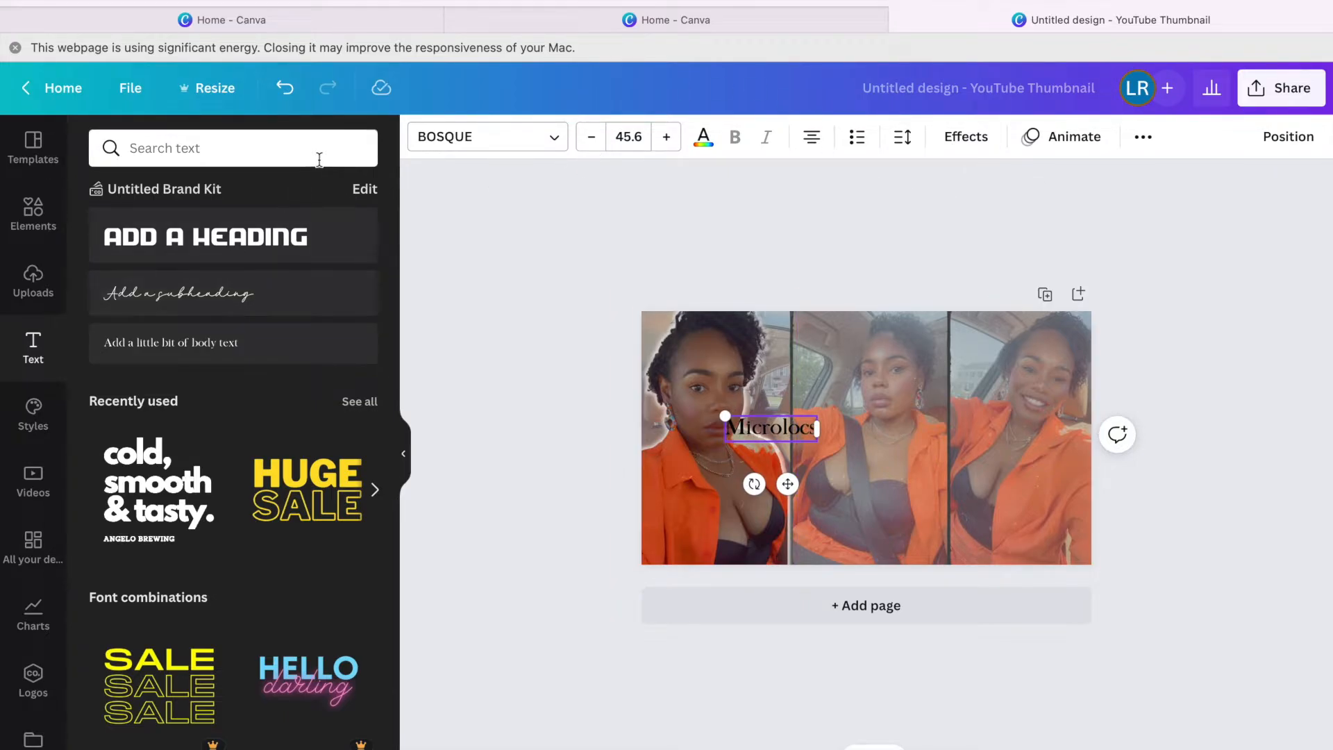
Set 'Microlocs' in the Brittany font and place it low on the photos at size 89.8.
{"action": "left_click", "coordinate": [551, 138]}
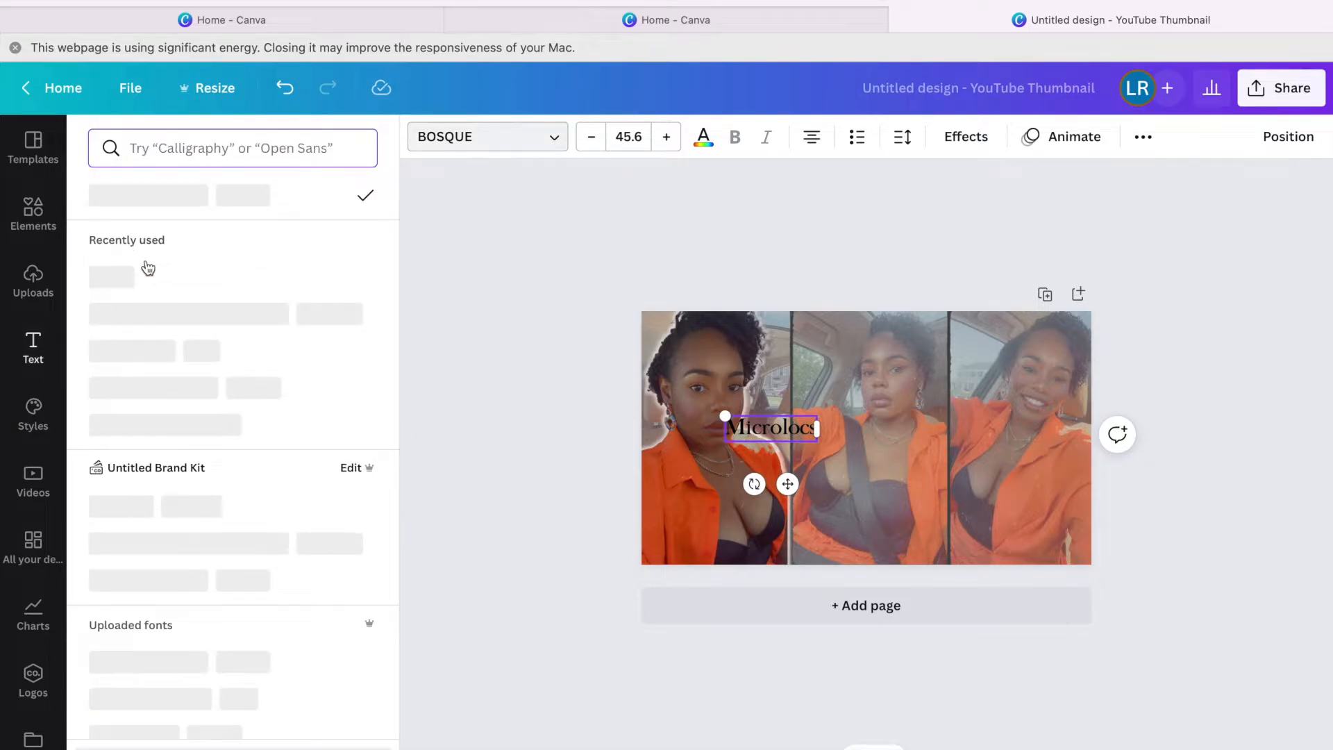
{"action": "left_click", "coordinate": [130, 280]}
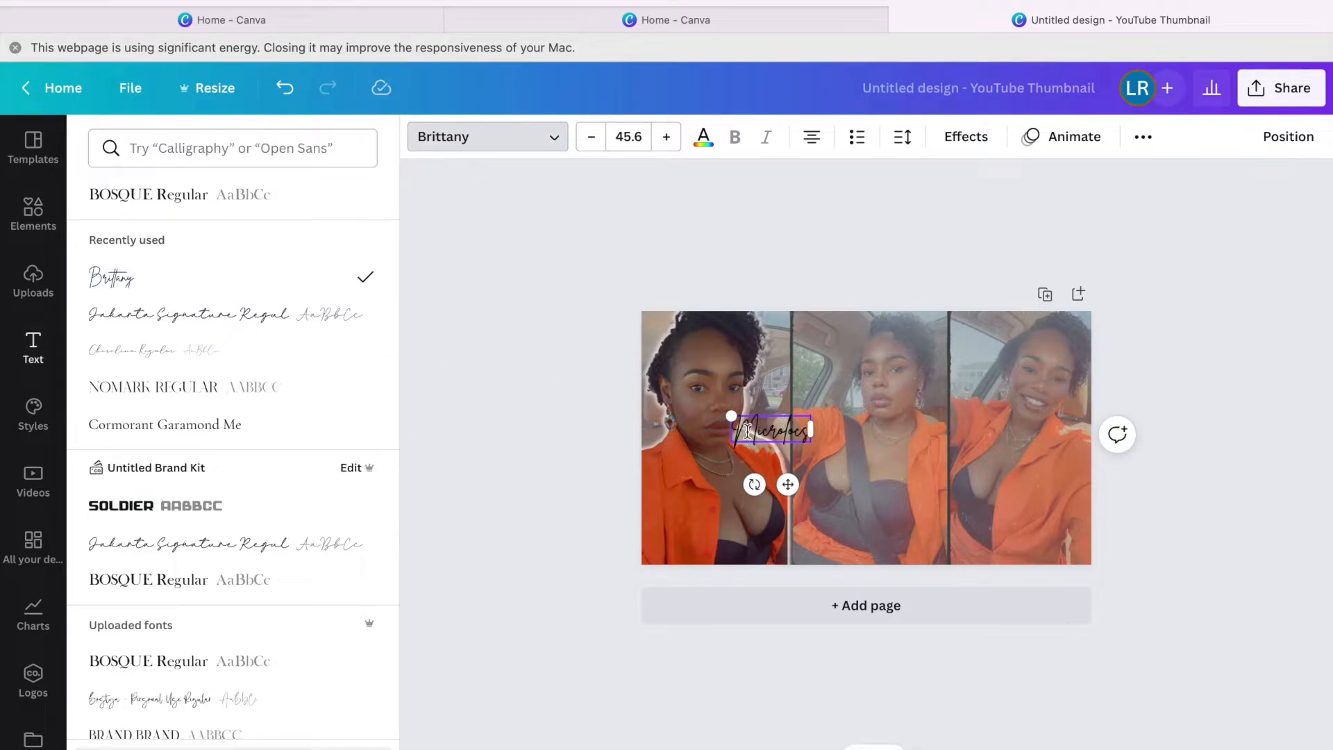
{"action": "left_click_drag", "start_coordinate": [734, 418], "coordinate": [562, 362]}
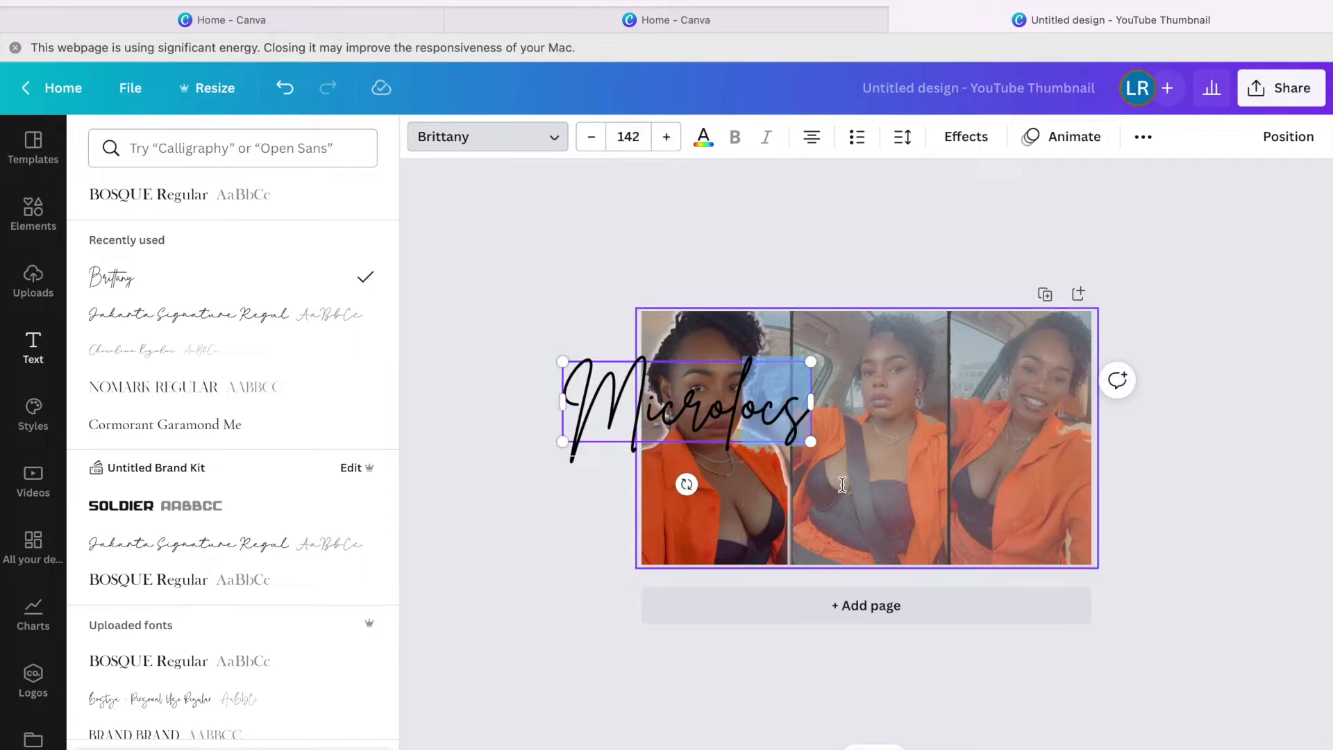
{"action": "left_click_drag", "start_coordinate": [596, 387], "coordinate": [612, 388]}
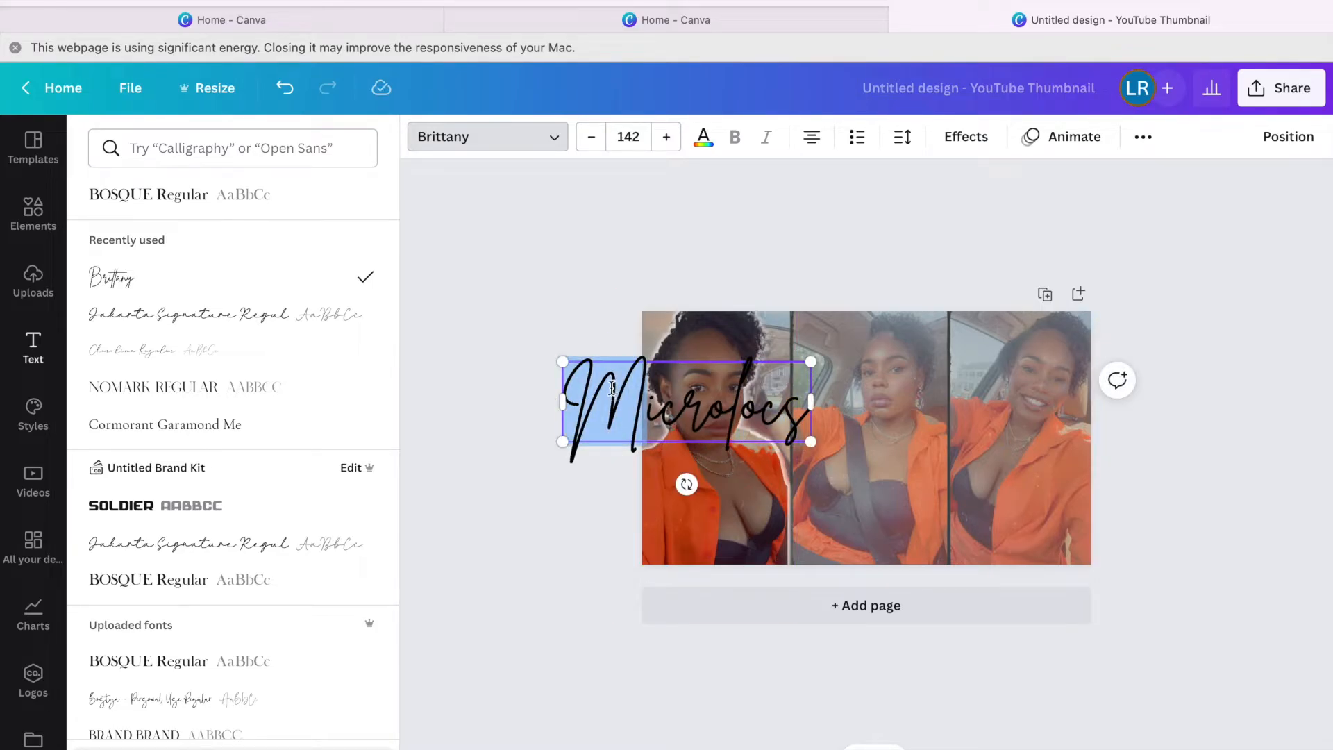
{"action": "key", "text": "BackSpace"}
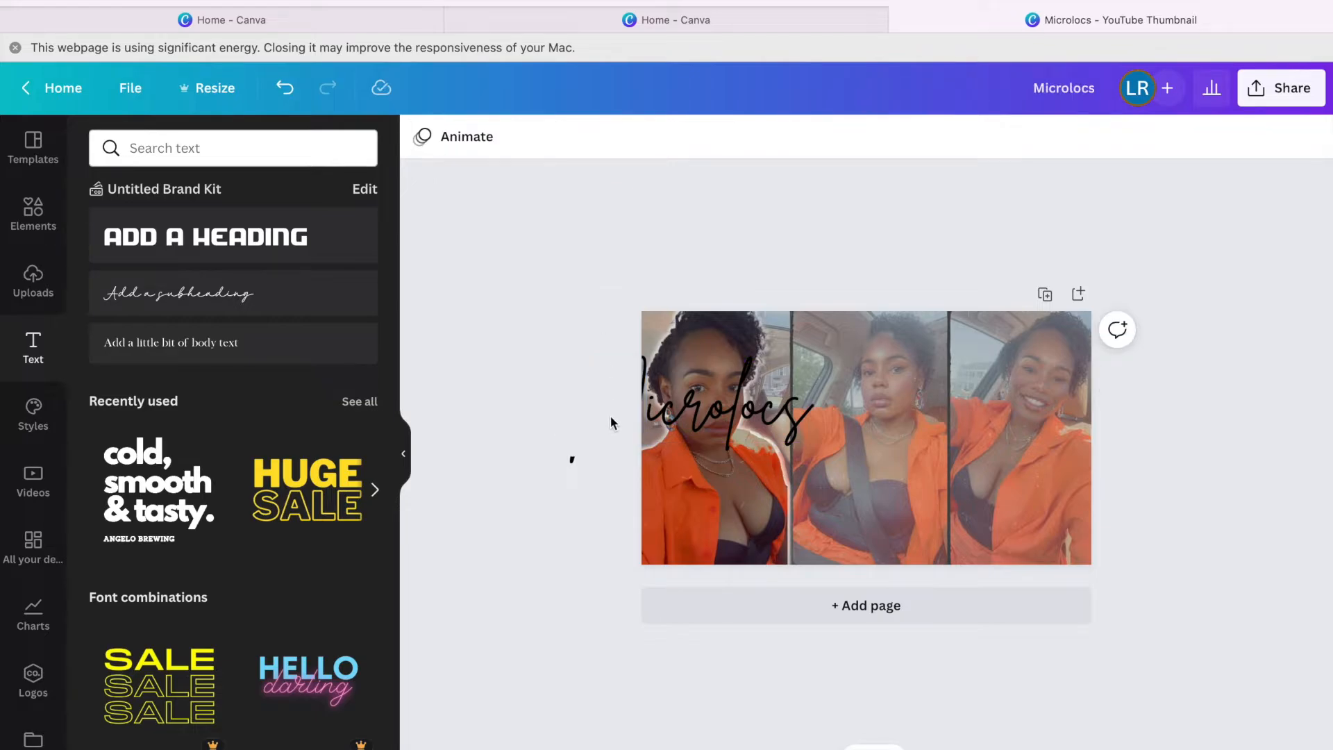
{"action": "left_click_drag", "start_coordinate": [696, 409], "coordinate": [785, 505]}
{"action": "left_click_drag", "start_coordinate": [897, 539], "coordinate": [802, 496]}
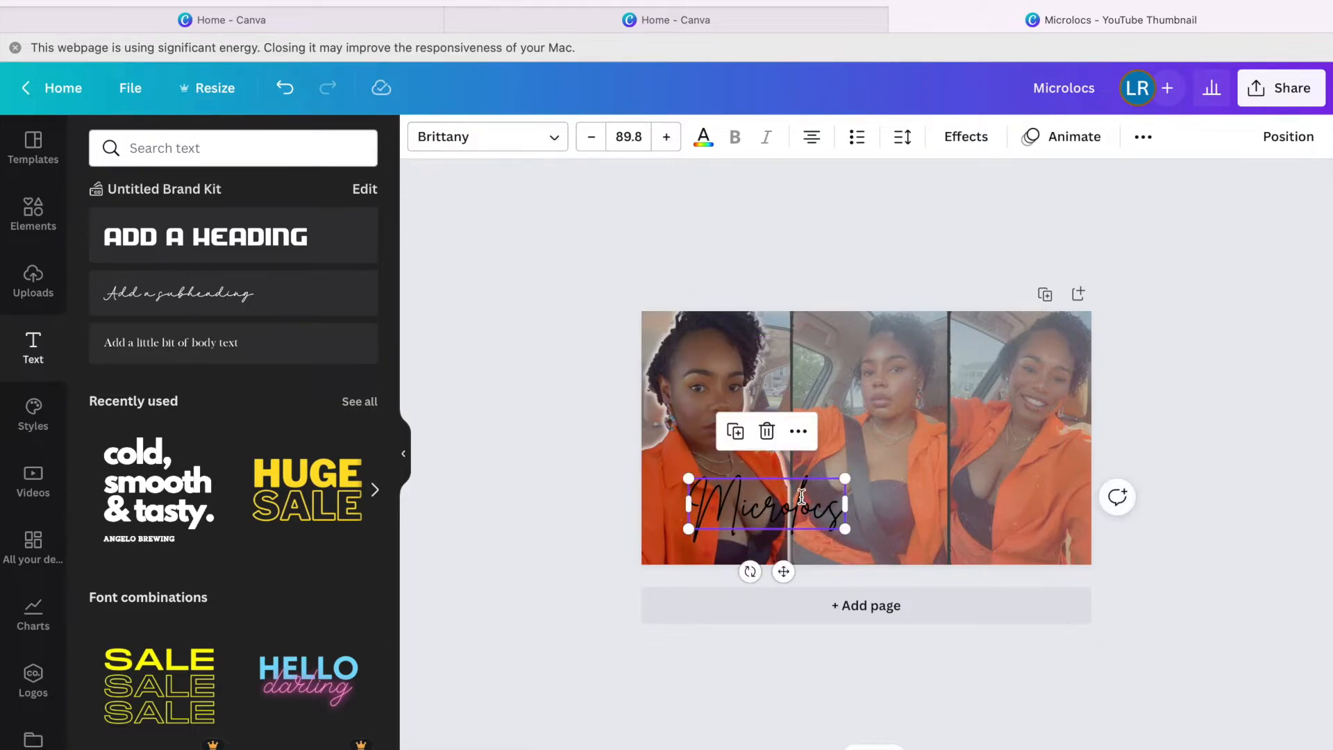
{"action": "left_click", "coordinate": [966, 136]}
Apply a white Shadow effect to the Microlocs title.
{"action": "left_click", "coordinate": [226, 297]}
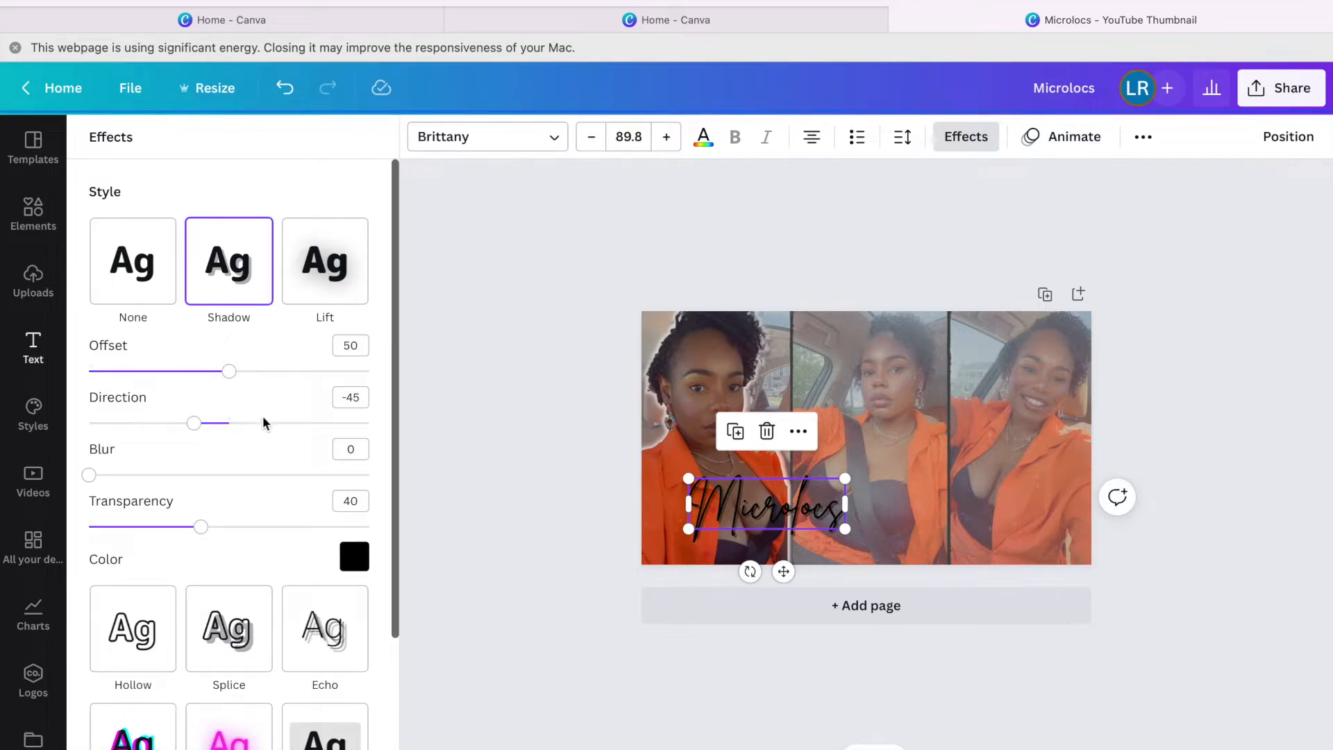
{"action": "left_click", "coordinate": [353, 557]}
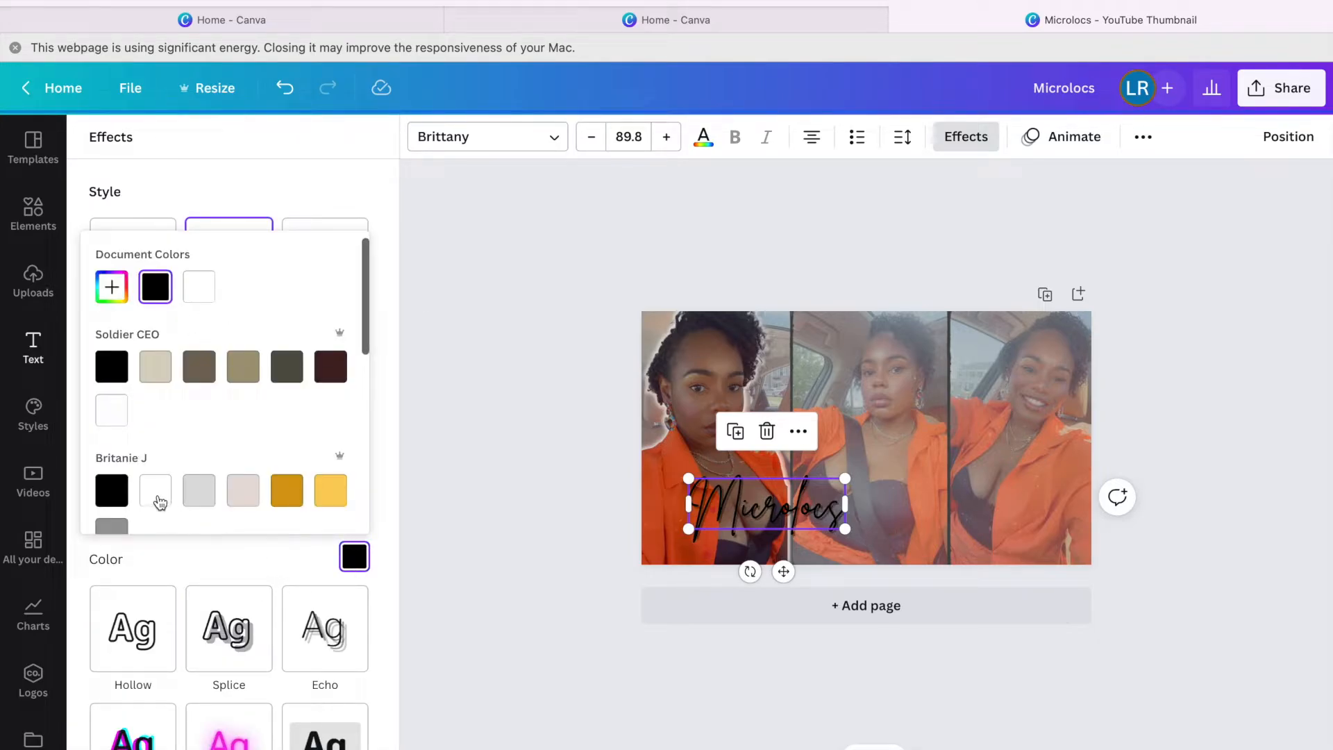
{"action": "left_click", "coordinate": [155, 493]}
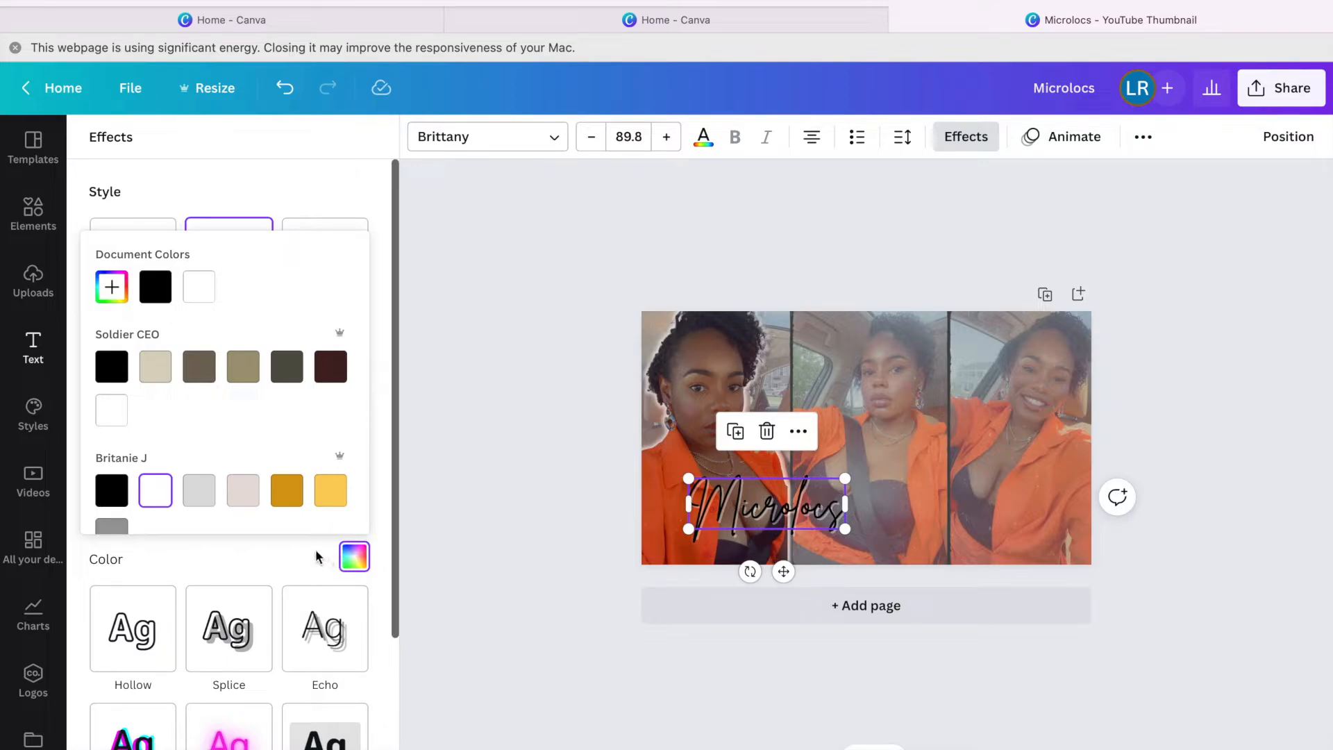
{"action": "left_click", "coordinate": [267, 186]}
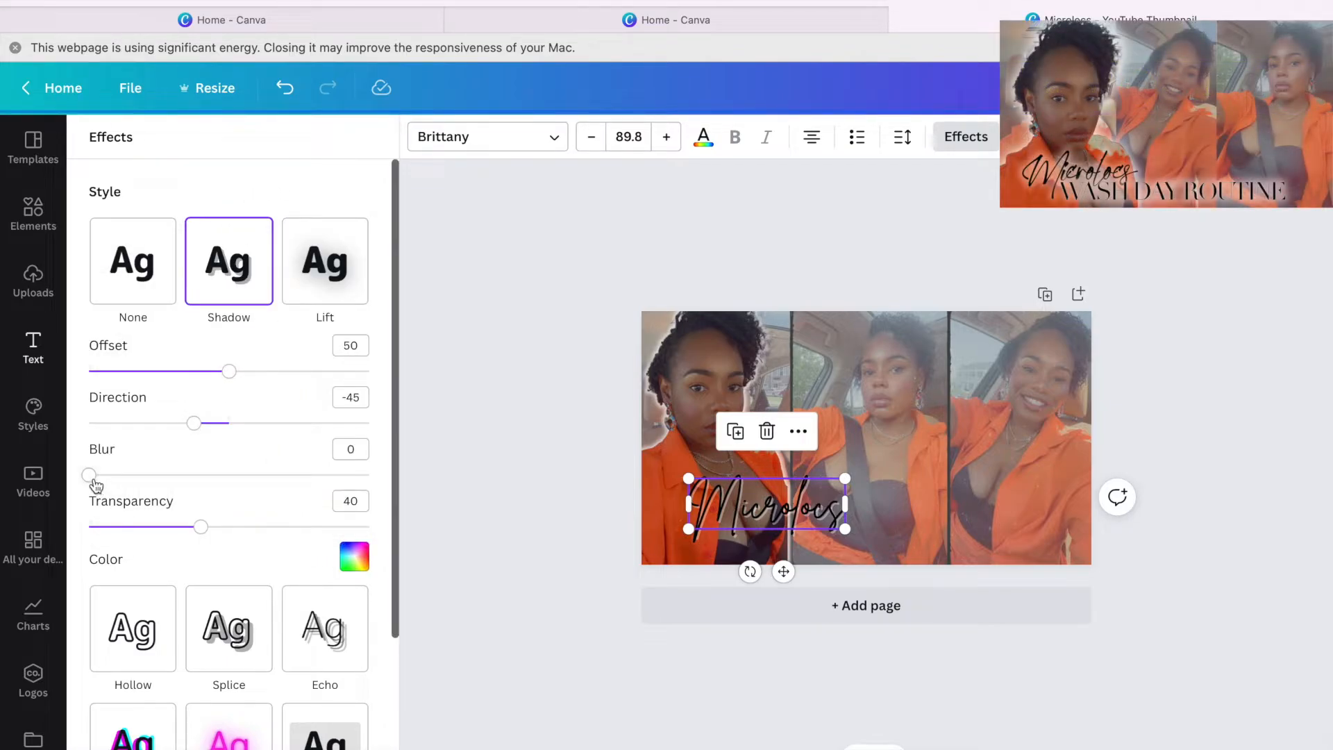
Soften the title's shadow to blur 61 and transparency 62.
{"action": "left_click_drag", "start_coordinate": [95, 476], "coordinate": [265, 487]}
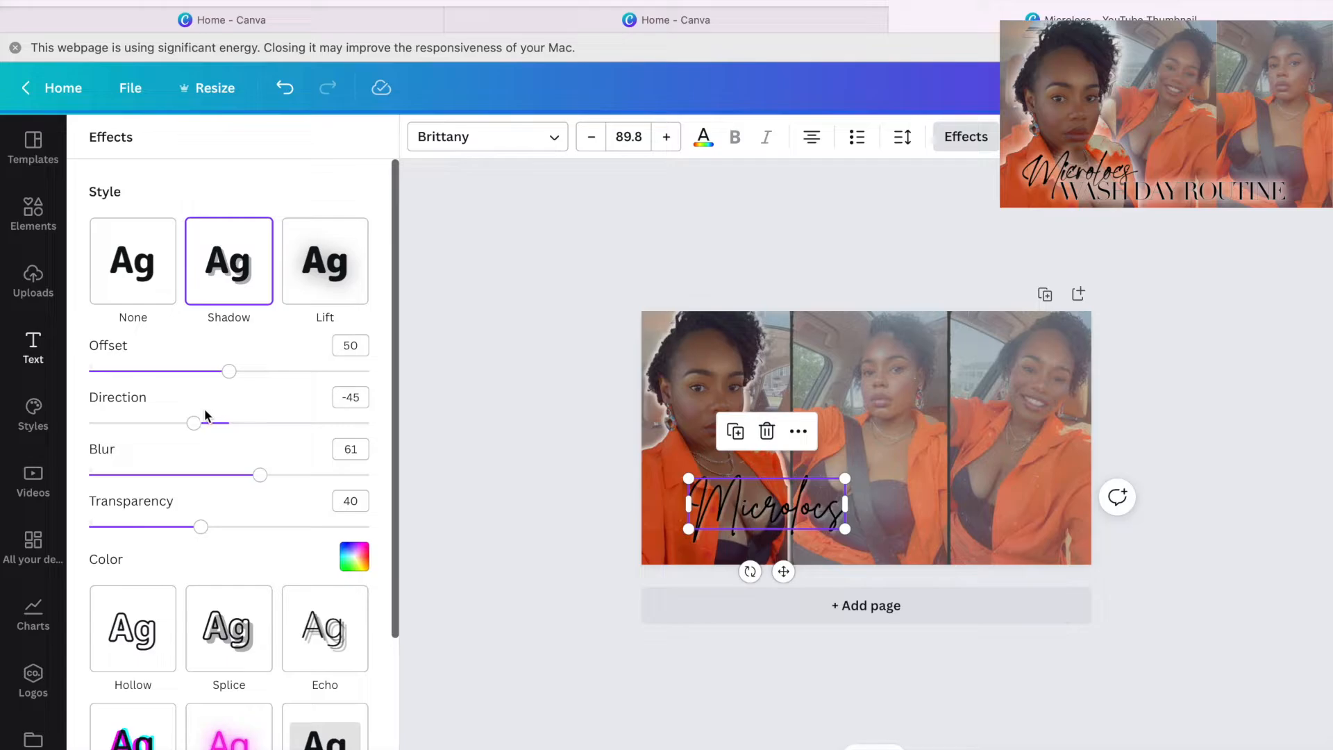
{"action": "left_click_drag", "start_coordinate": [204, 534], "coordinate": [266, 529]}
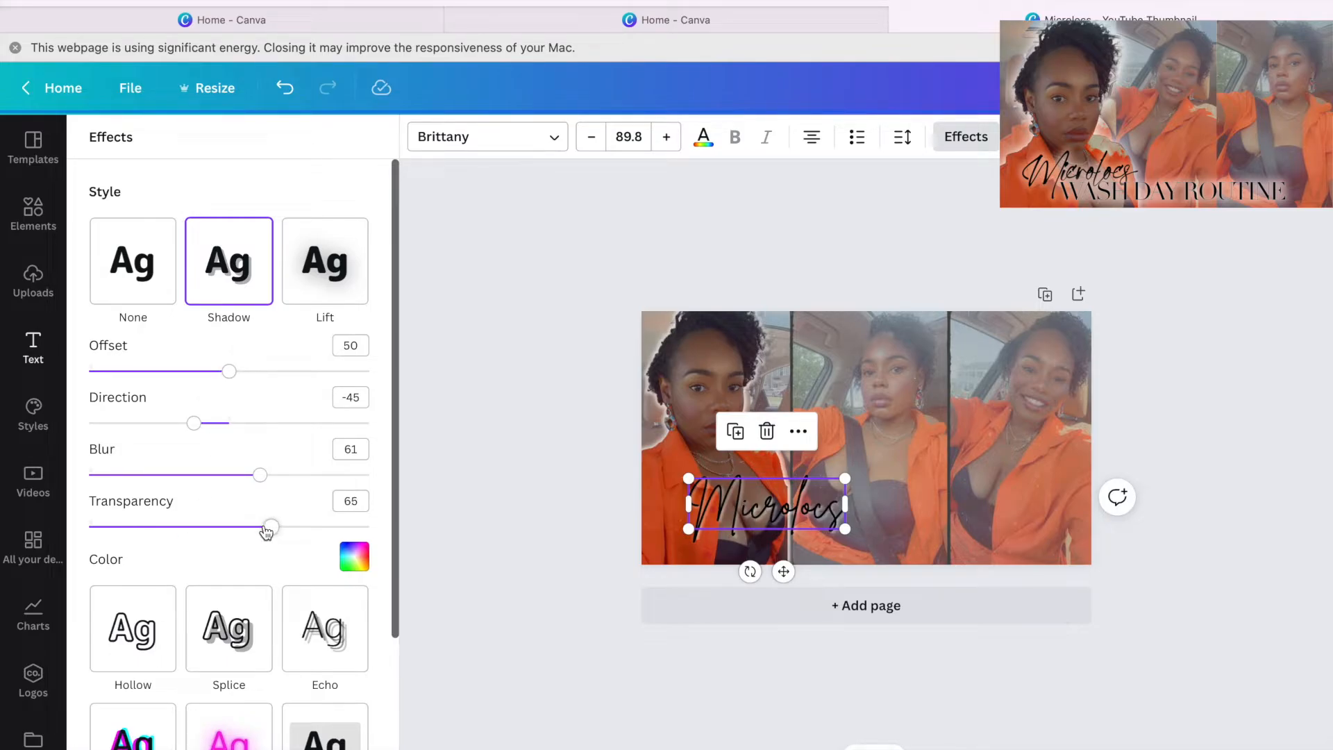
{"action": "scroll", "coordinate": [255, 580], "scroll_direction": "down", "scroll_amount": 2}
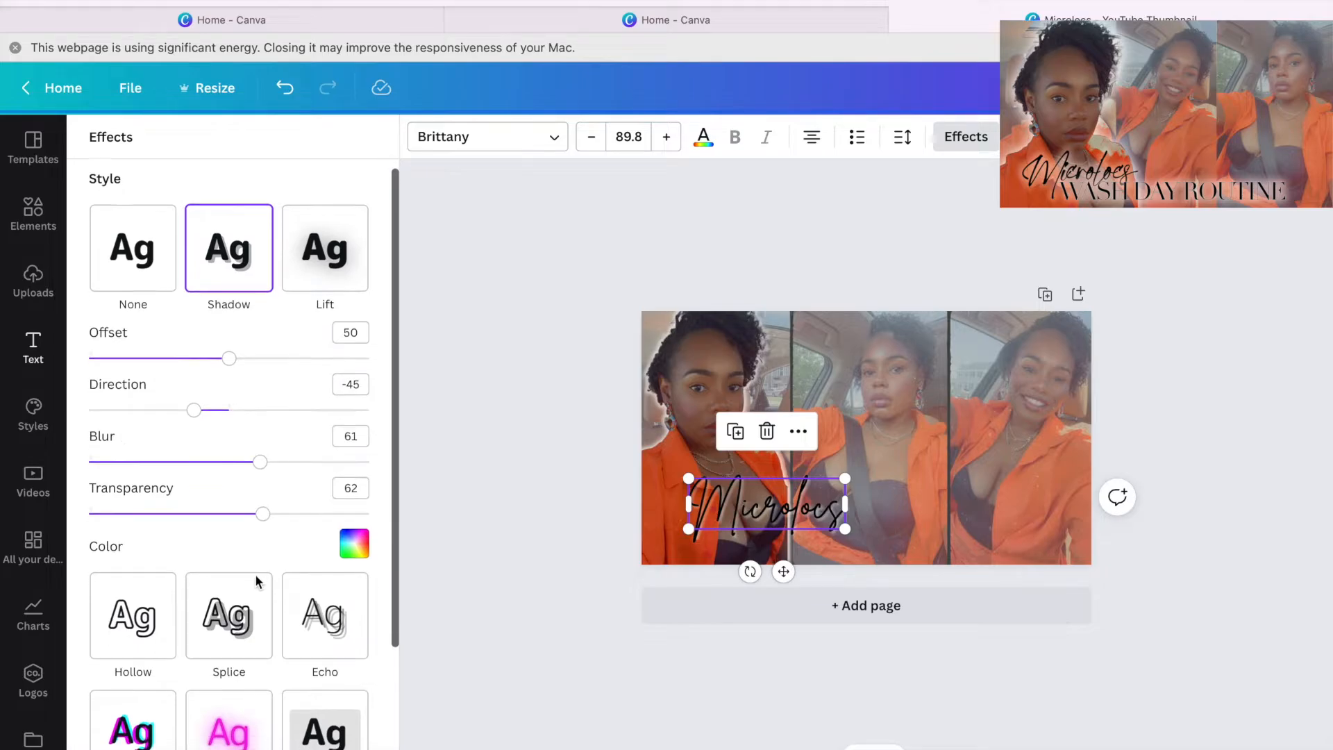
{"action": "scroll", "coordinate": [255, 580], "scroll_direction": "up", "scroll_amount": 2}
{"action": "scroll", "coordinate": [255, 581], "scroll_direction": "down", "scroll_amount": 2}
{"action": "scroll", "coordinate": [256, 582], "scroll_direction": "down", "scroll_amount": 4}
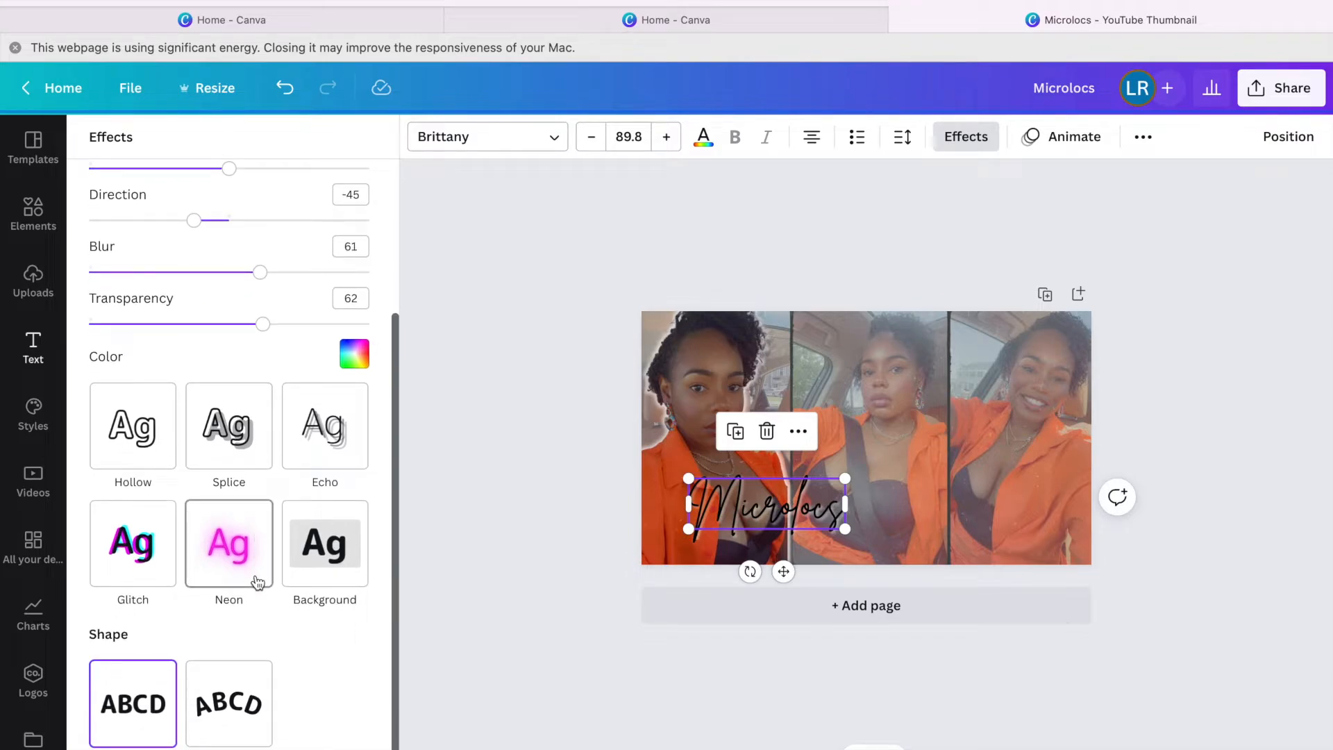
{"action": "scroll", "coordinate": [257, 581], "scroll_direction": "up", "scroll_amount": 6}
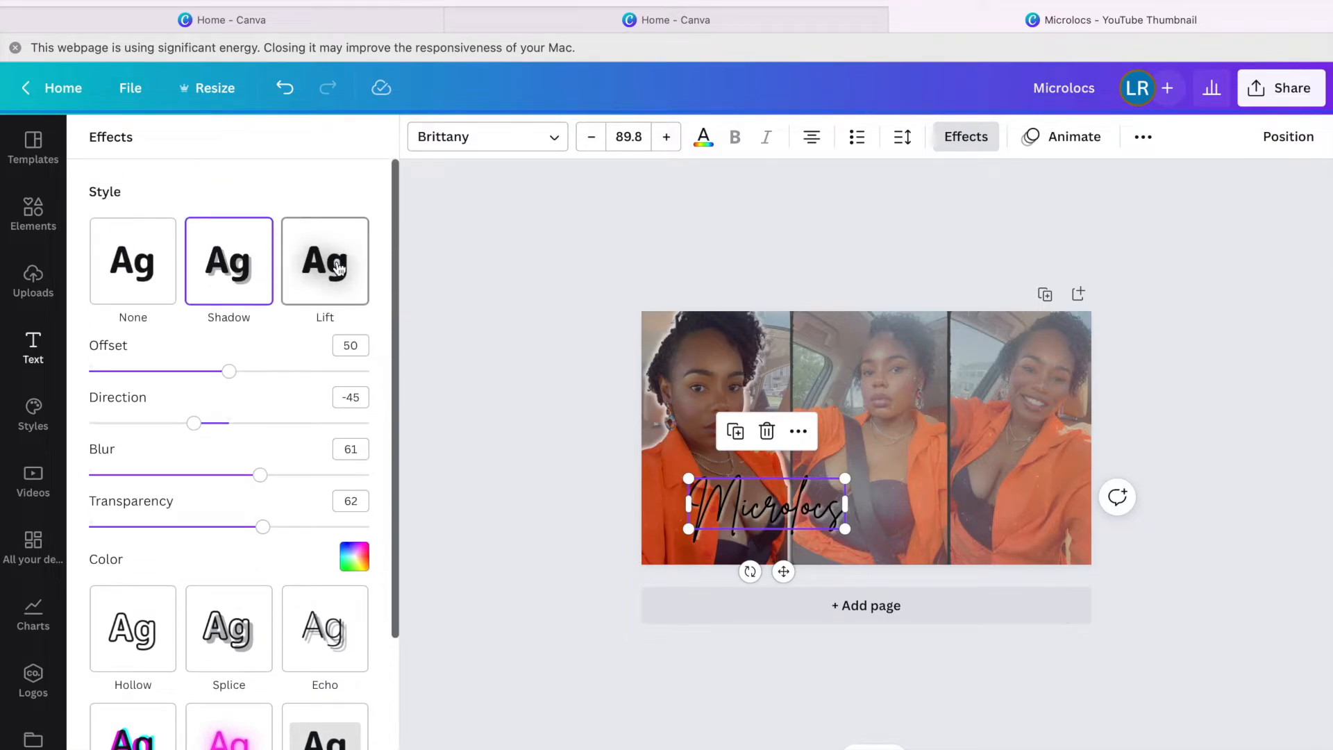
{"action": "left_click", "coordinate": [43, 359]}
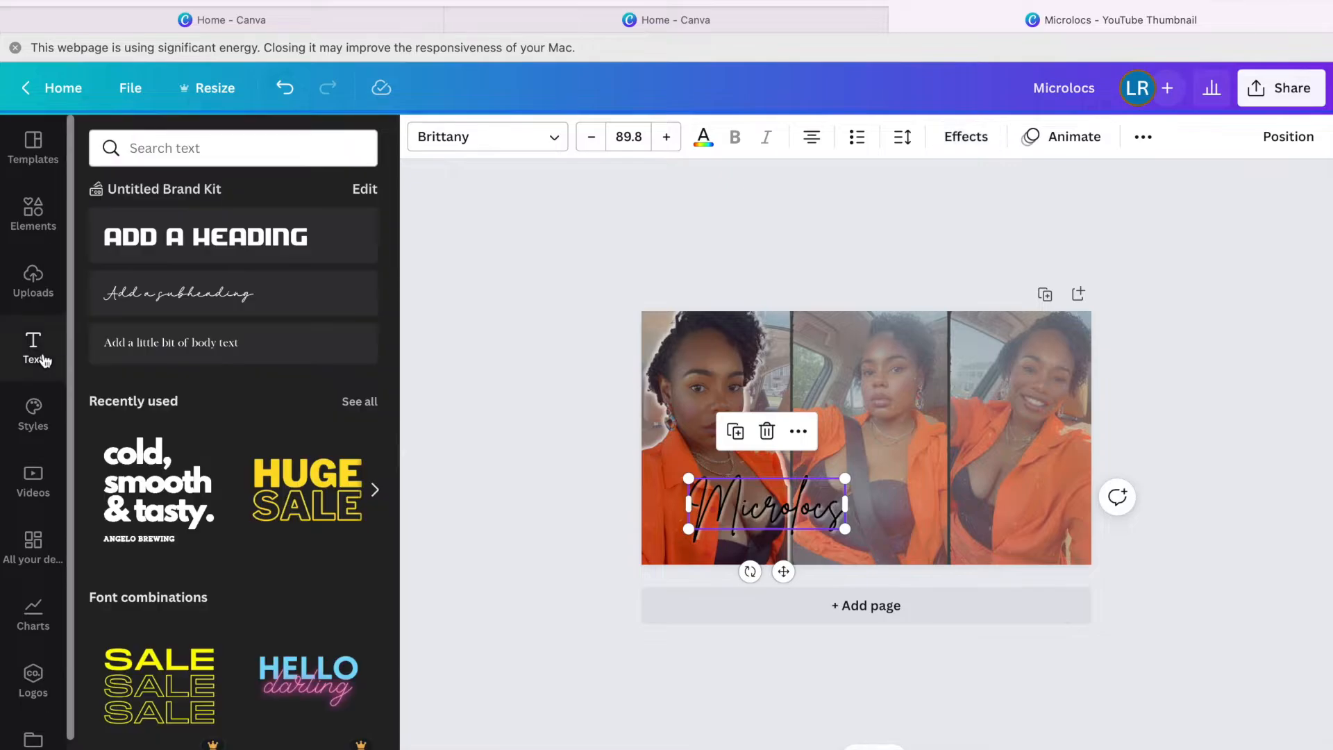
Add a body text box reading 'WASH DAY ROUTINE'.
{"action": "left_click", "coordinate": [211, 343]}
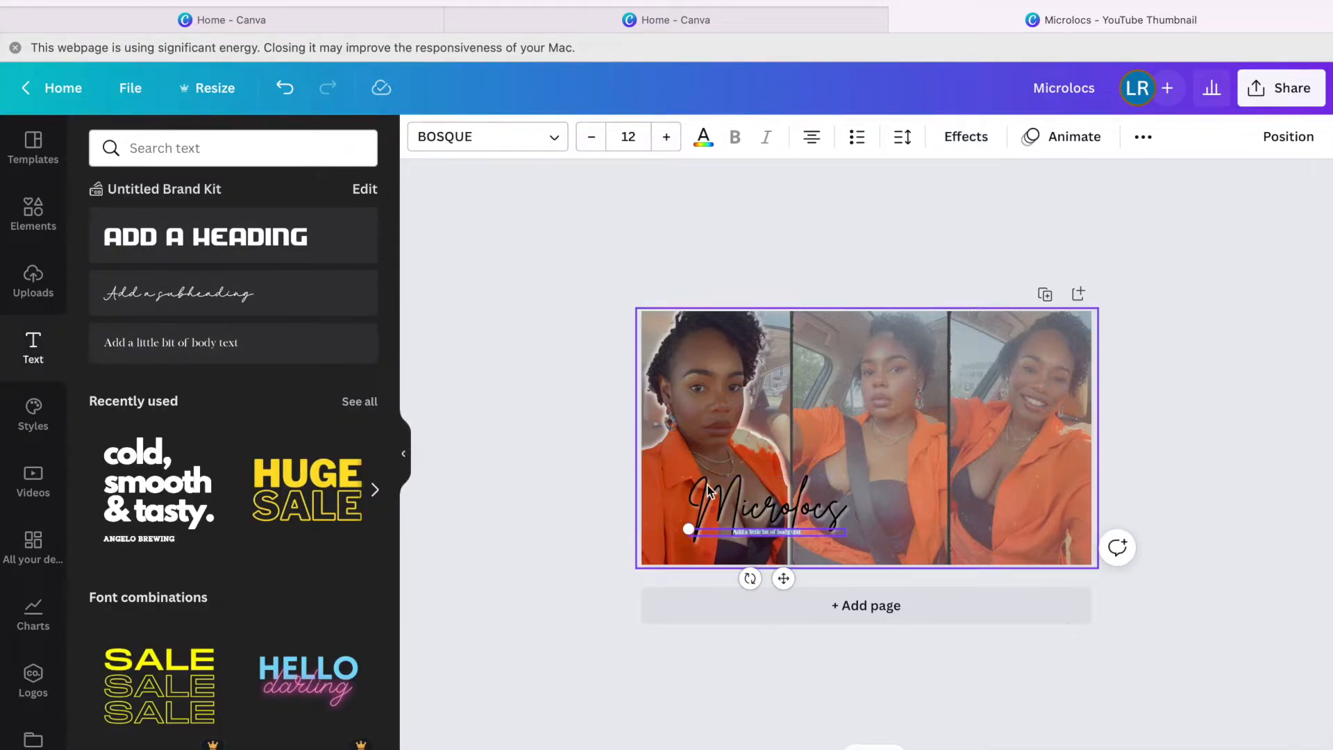
{"action": "type", "text": "WASH DAY R"}
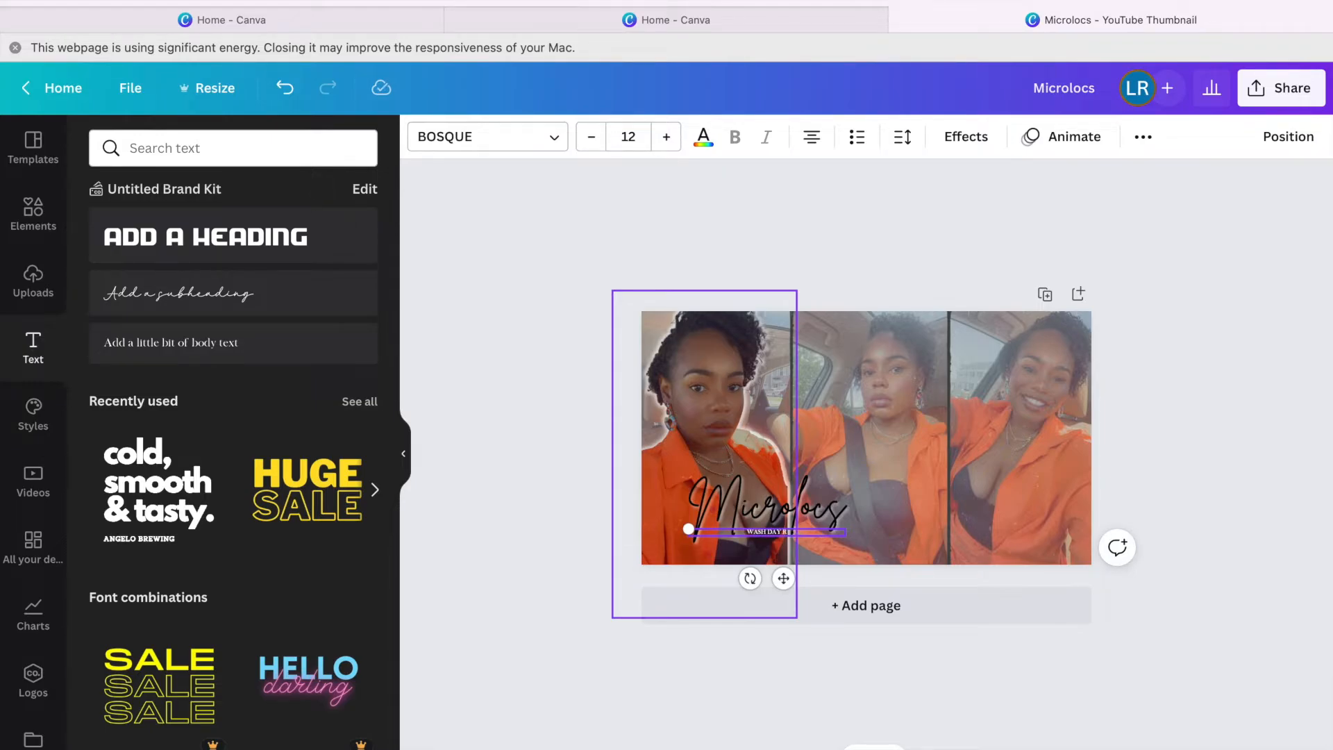
{"action": "type", "text": "E"}
Enlarge the subtitle to size 63, widen it to one line, and move it below Microlocs.
{"action": "left_click_drag", "start_coordinate": [656, 139], "coordinate": [668, 136]}
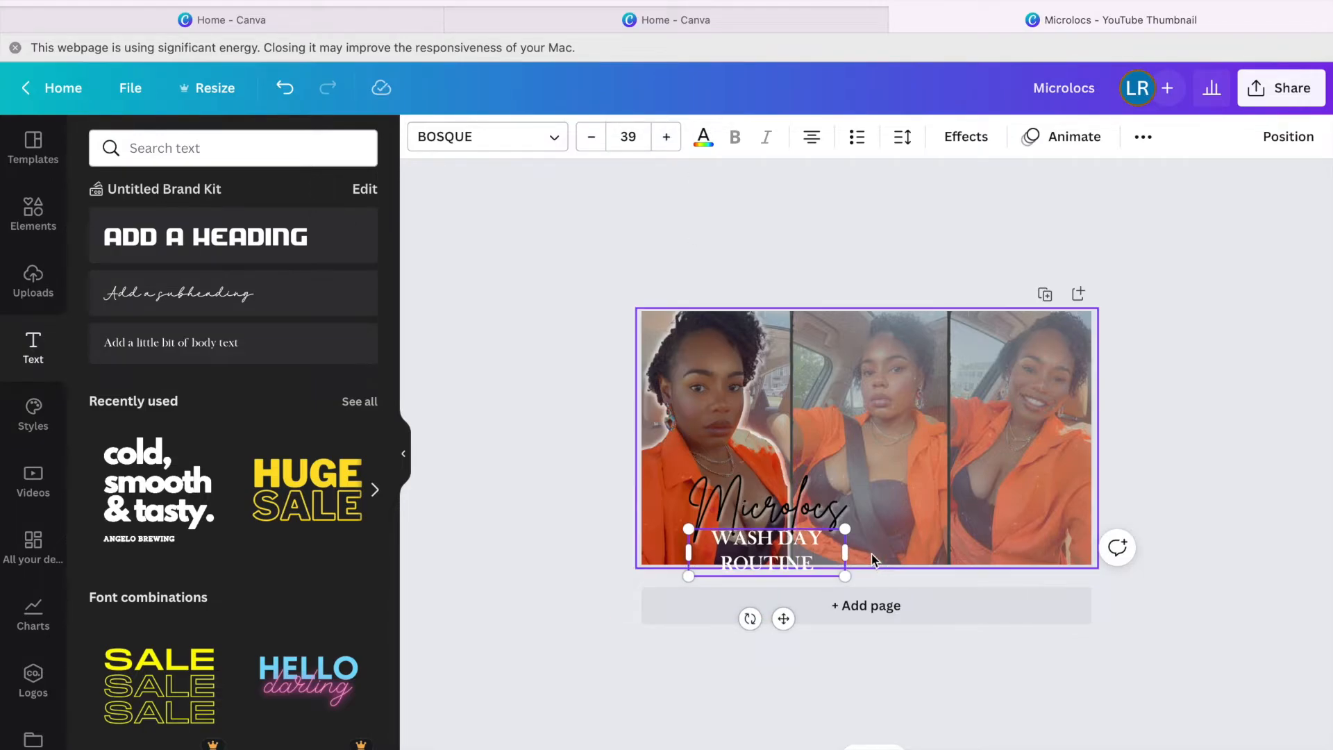
{"action": "left_click_drag", "start_coordinate": [845, 552], "coordinate": [1005, 540]}
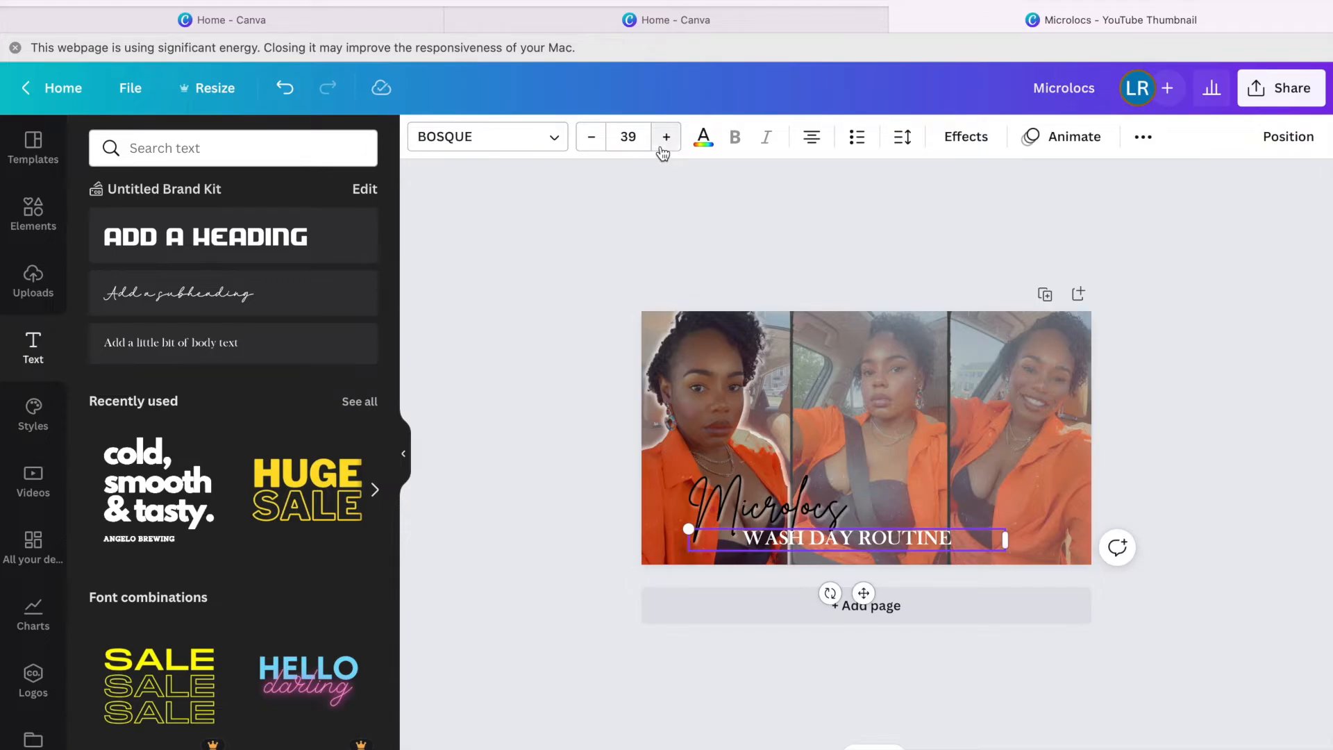
{"action": "left_click_drag", "start_coordinate": [666, 141], "coordinate": [668, 145]}
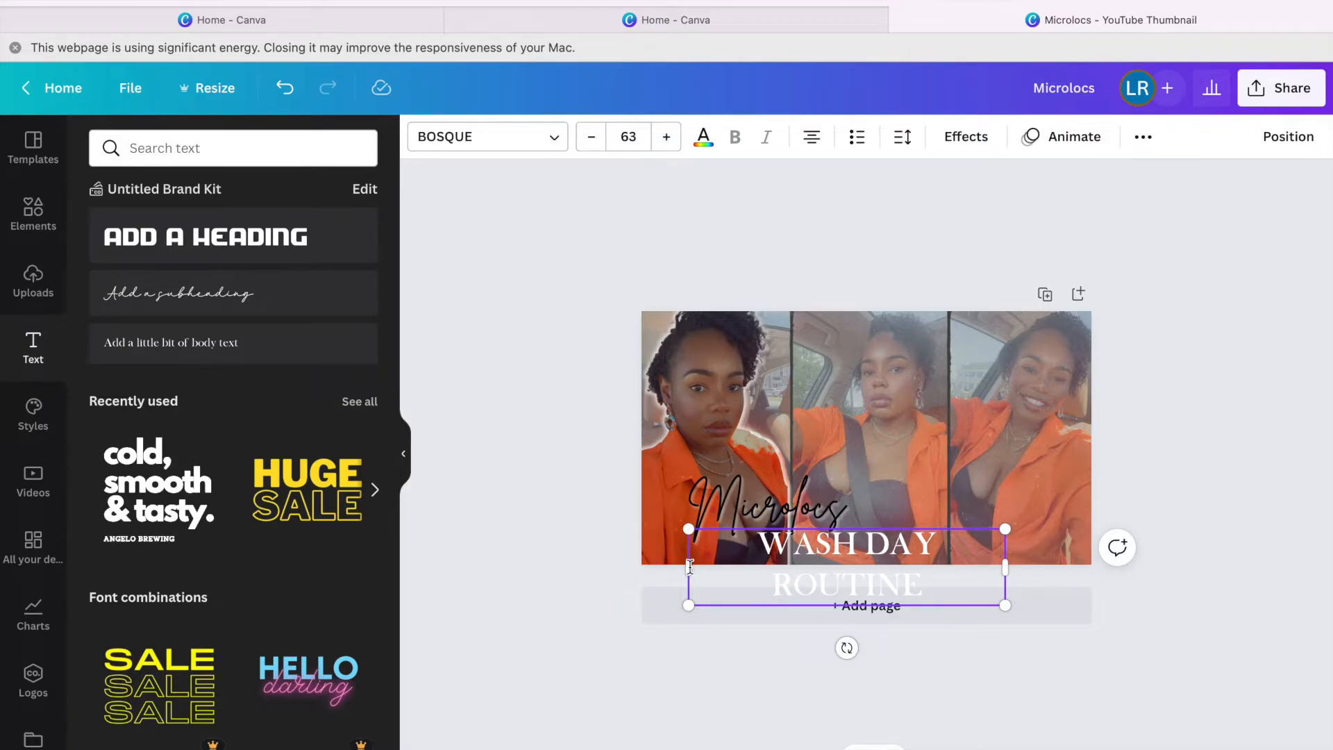
{"action": "left_click_drag", "start_coordinate": [692, 567], "coordinate": [664, 566]}
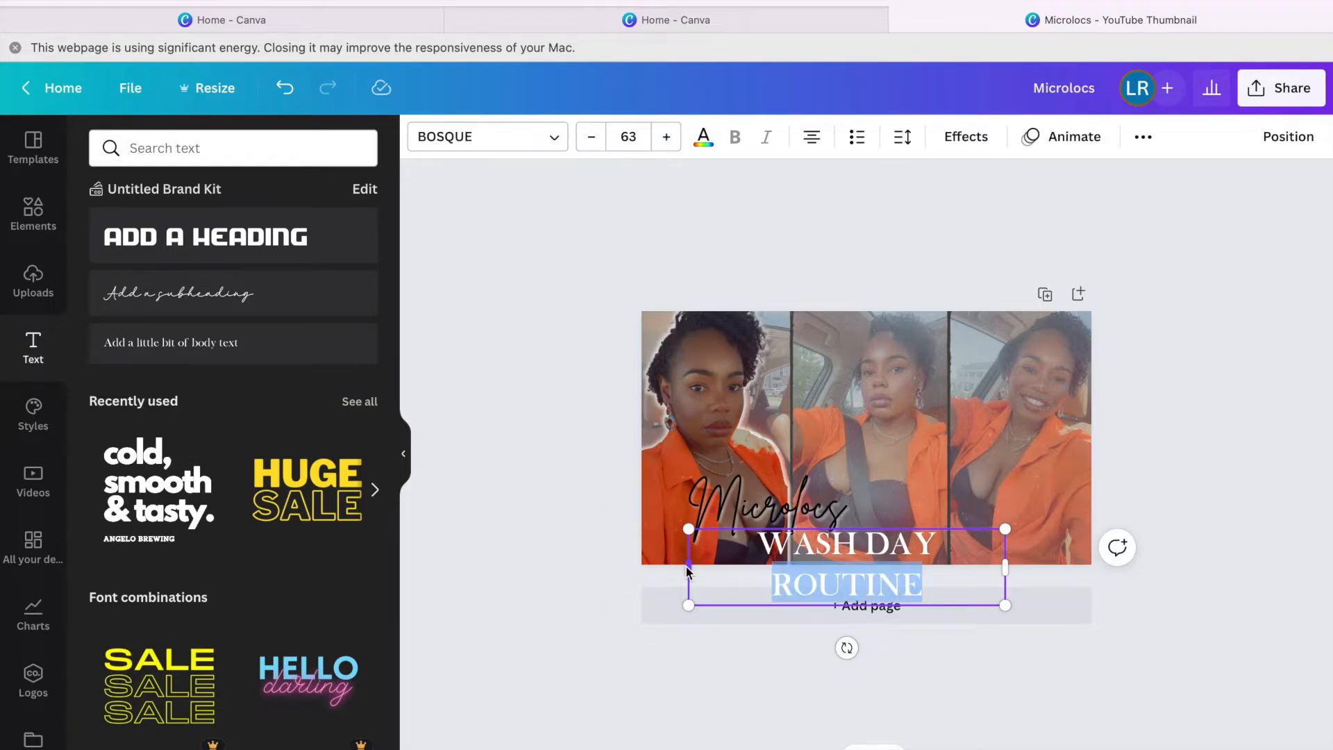
{"action": "left_click_drag", "start_coordinate": [686, 565], "coordinate": [631, 563]}
{"action": "left_click_drag", "start_coordinate": [629, 561], "coordinate": [630, 563]}
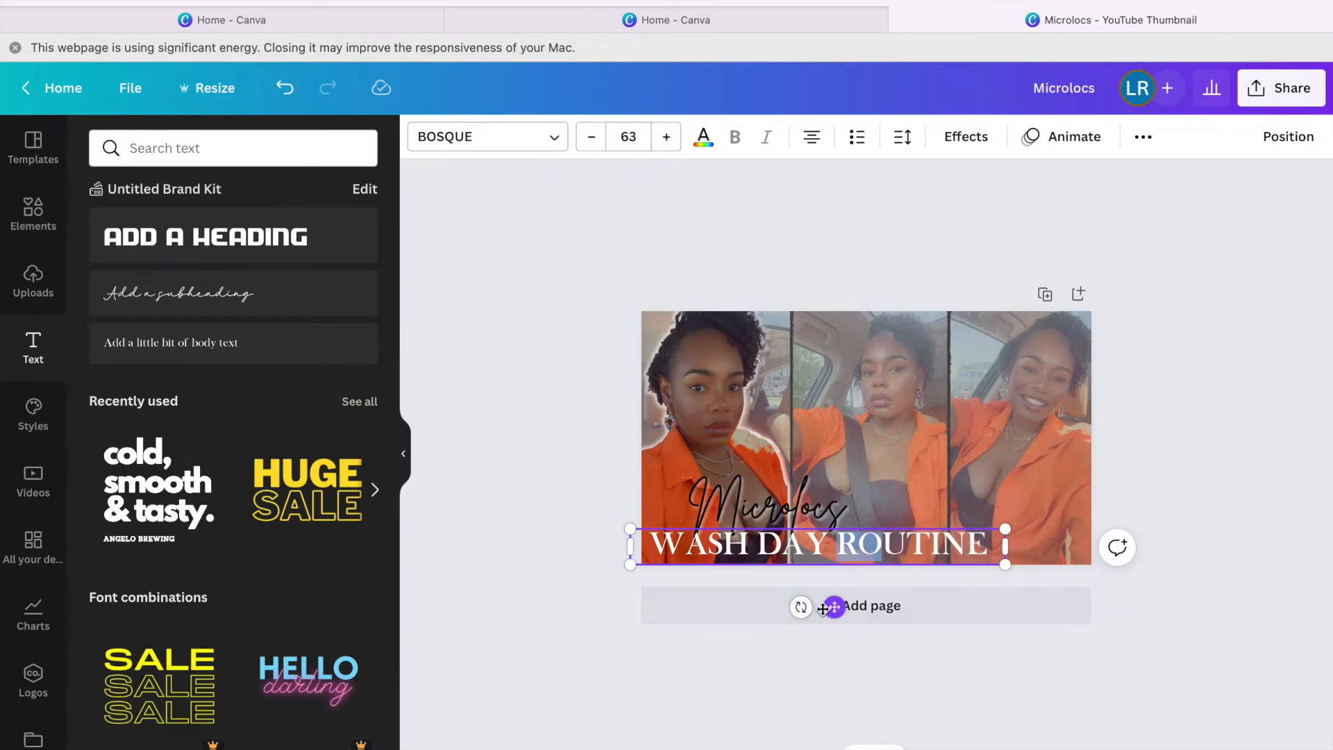
{"action": "left_click_drag", "start_coordinate": [833, 606], "coordinate": [879, 600]}
Resize the Microlocs title to 93.2 and align it left just above the subtitle.
{"action": "left_click_drag", "start_coordinate": [786, 497], "coordinate": [788, 484]}
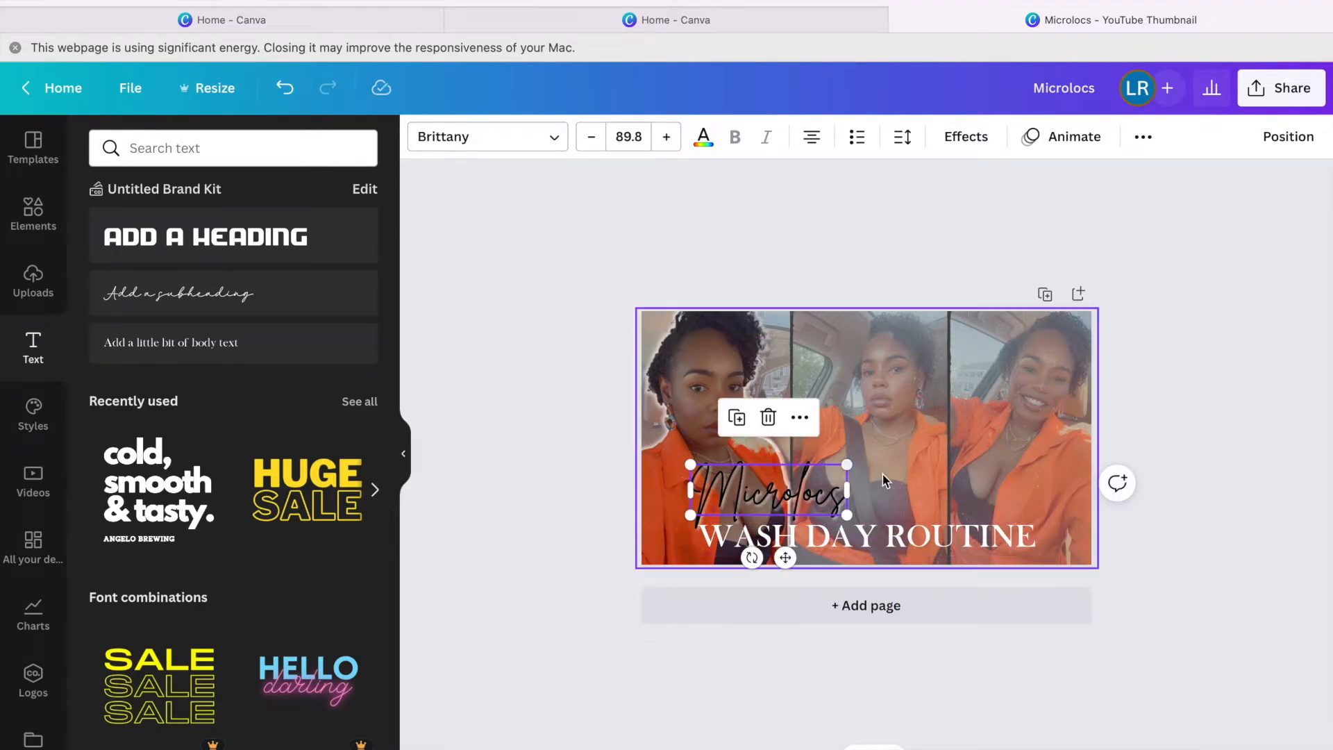
{"action": "left_click_drag", "start_coordinate": [859, 461], "coordinate": [814, 482]}
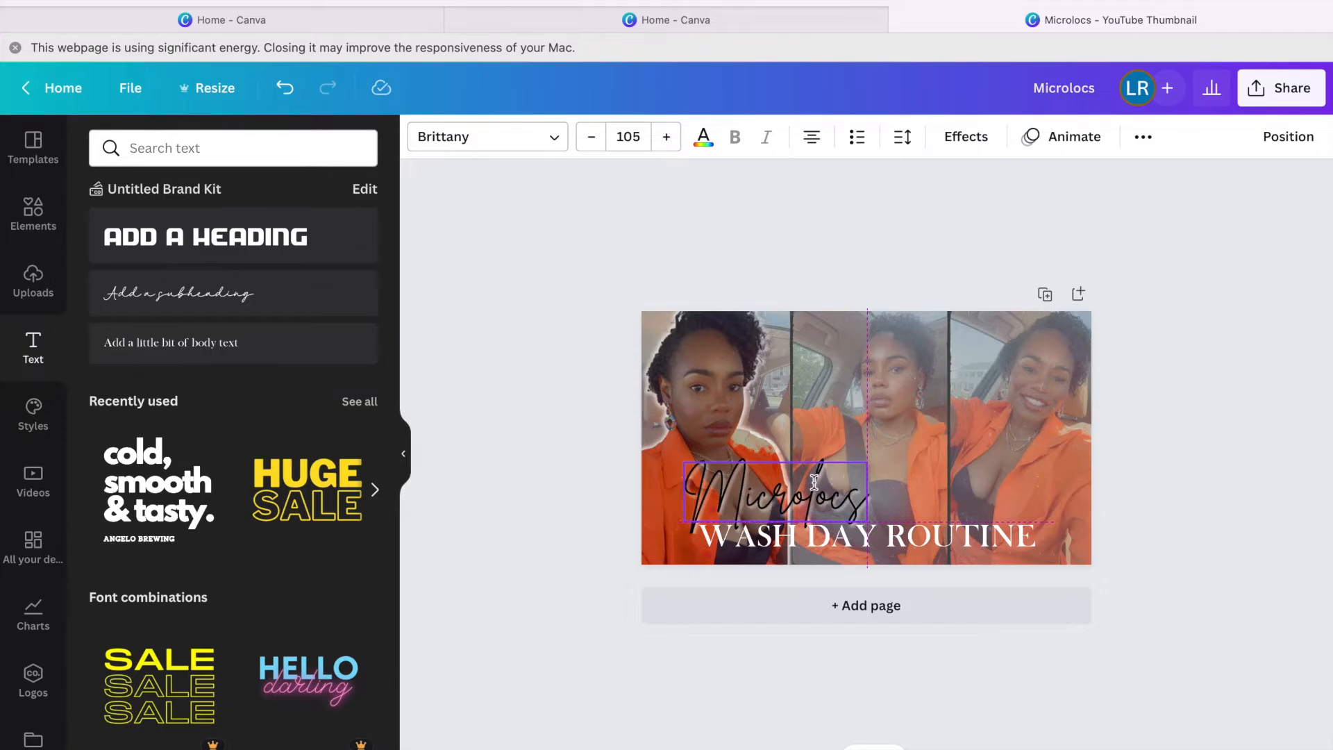
{"action": "left_click_drag", "start_coordinate": [814, 481], "coordinate": [815, 482]}
{"action": "left_click_drag", "start_coordinate": [684, 463], "coordinate": [690, 501]}
{"action": "left_click_drag", "start_coordinate": [806, 481], "coordinate": [784, 482]}
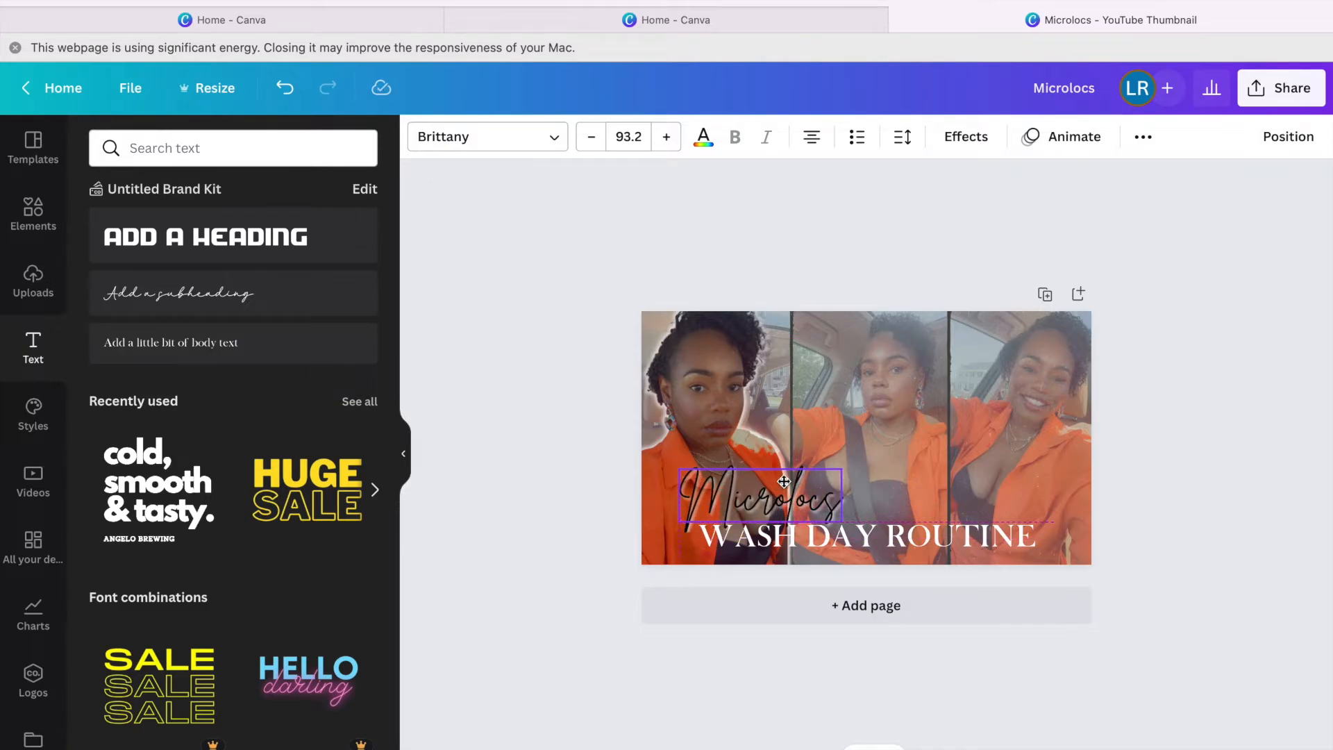
{"action": "left_click_drag", "start_coordinate": [784, 485], "coordinate": [778, 485]}
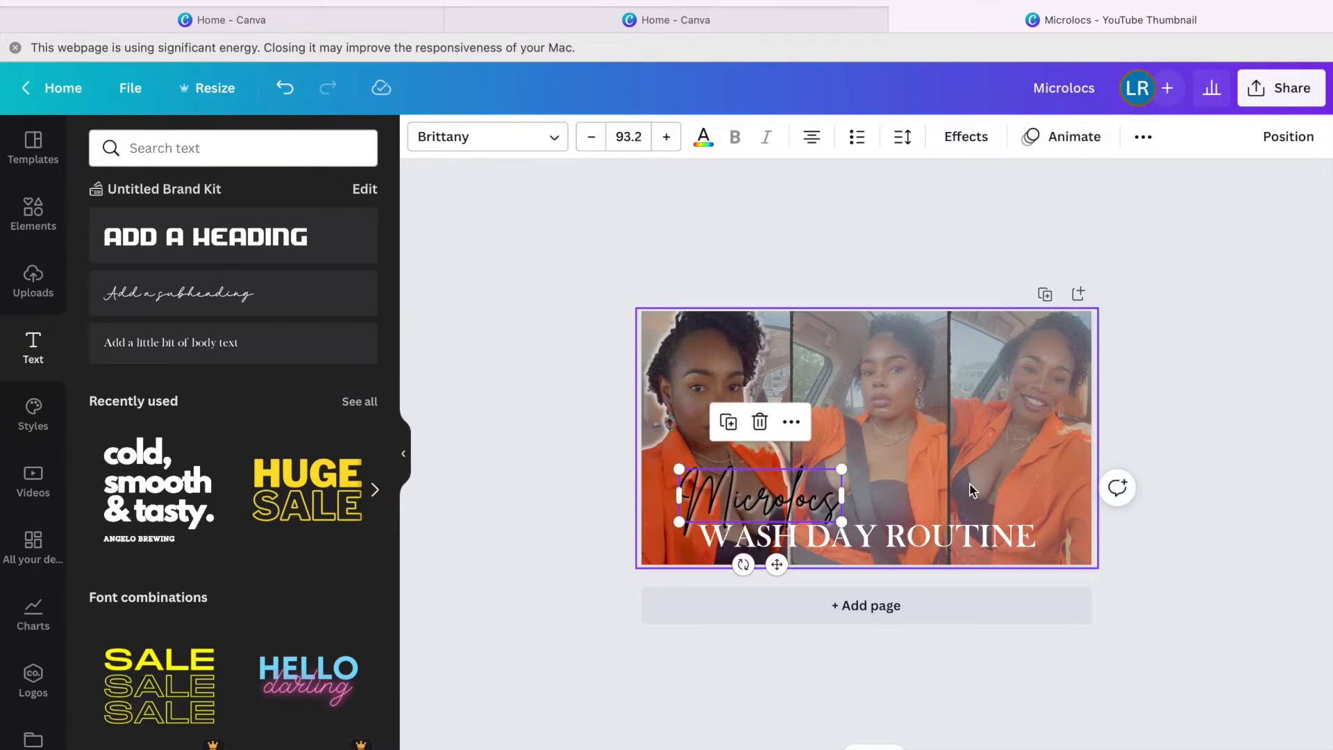
{"action": "left_click", "coordinate": [881, 531]}
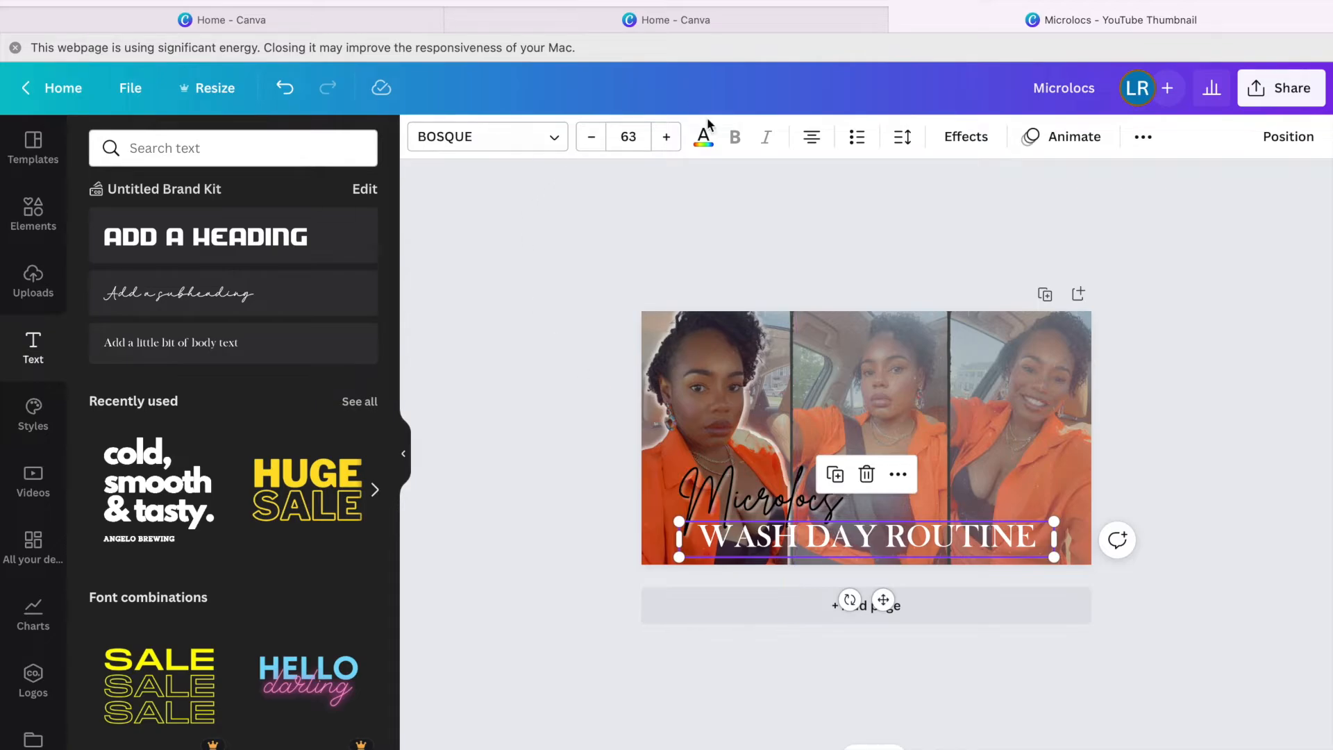
Switch the subtitle to Nomark at size 77, widened to one line and repositioned.
{"action": "left_click", "coordinate": [554, 138]}
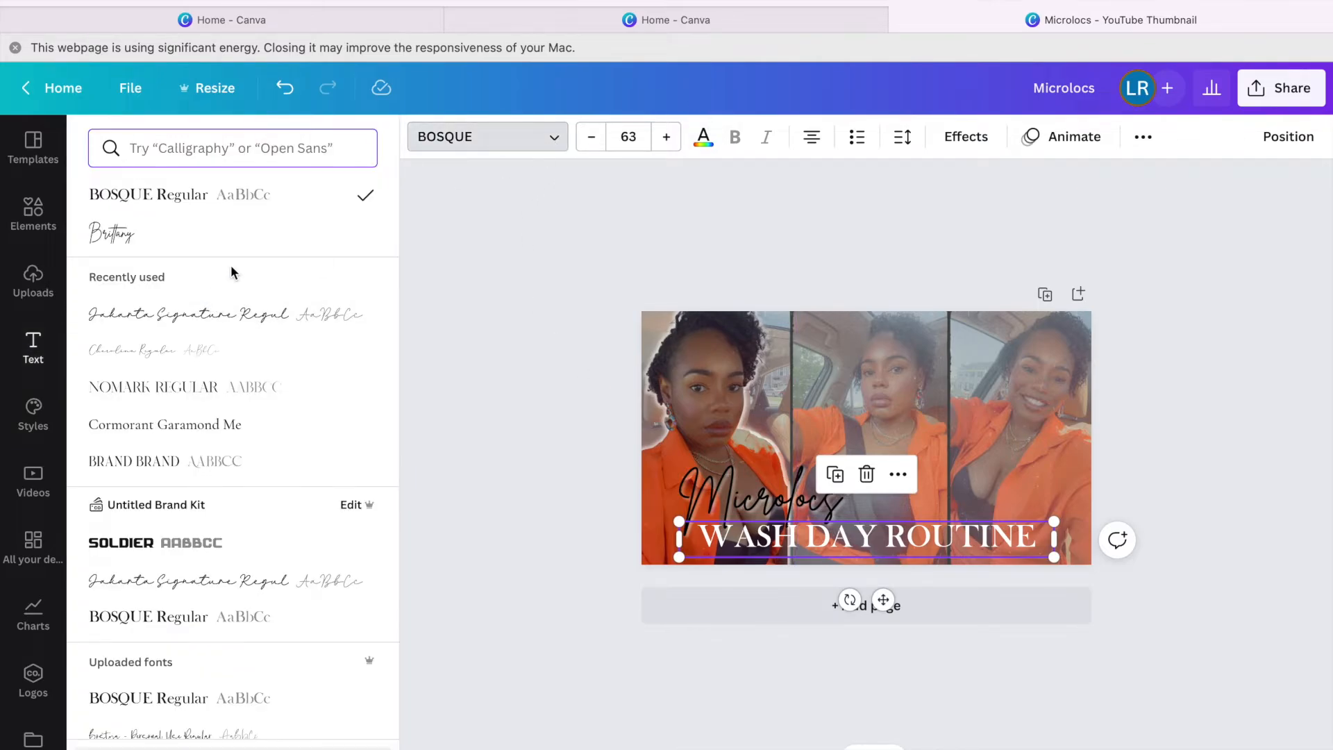
{"action": "left_click", "coordinate": [216, 393]}
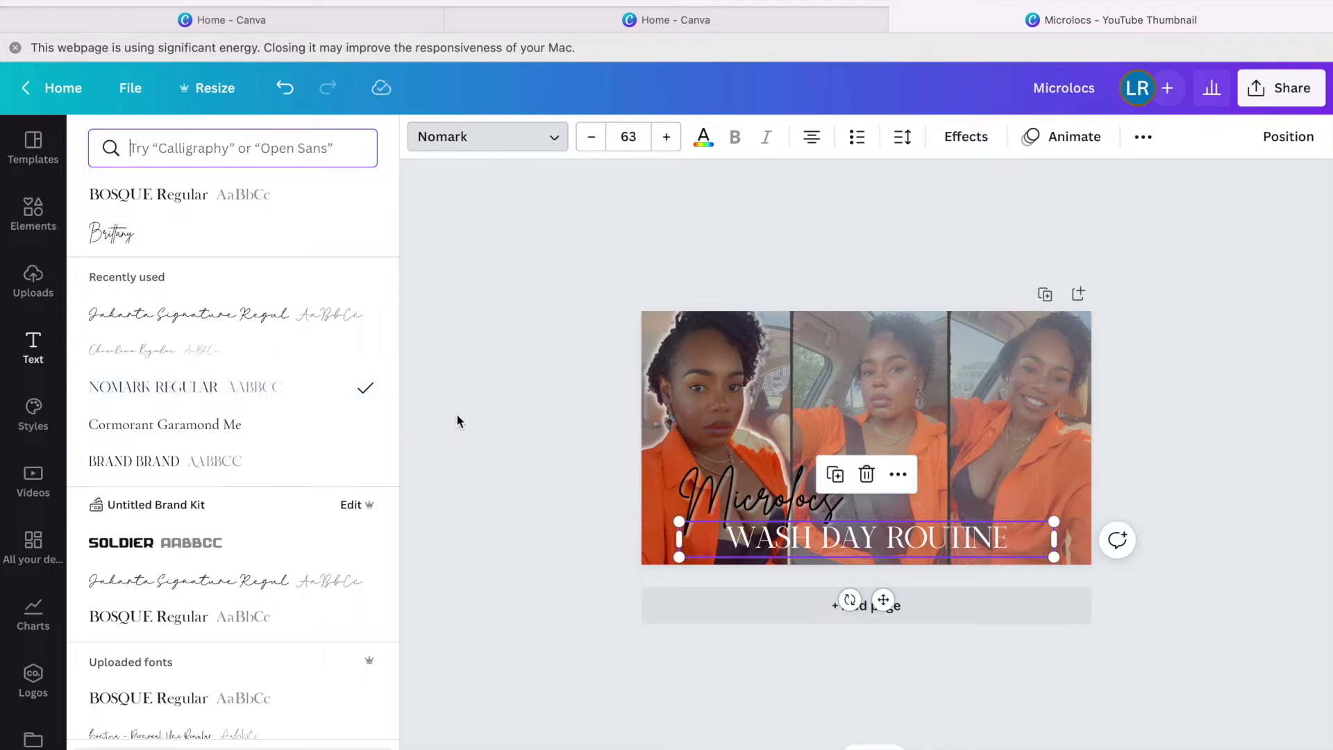
{"action": "left_click_drag", "start_coordinate": [684, 541], "coordinate": [764, 532]}
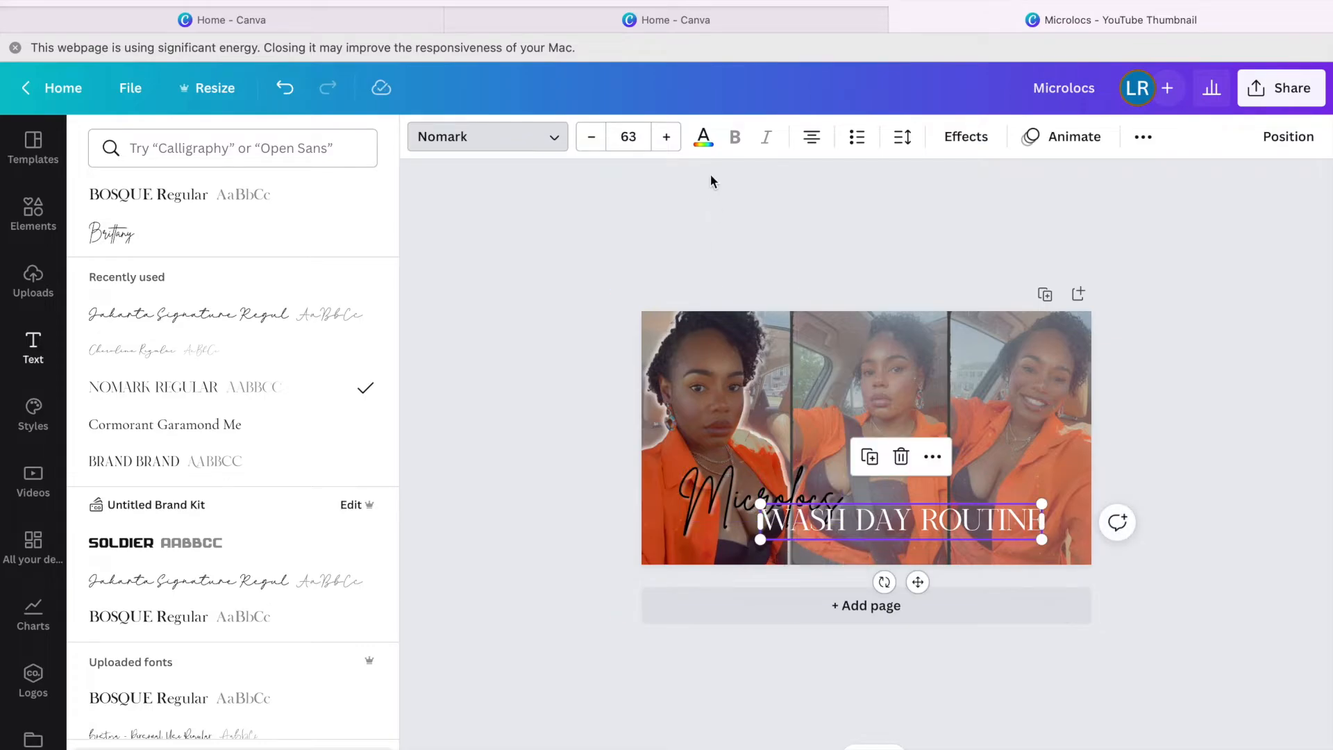
{"action": "left_click", "coordinate": [666, 136]}
{"action": "left_click", "coordinate": [663, 138]}
{"action": "left_click", "coordinate": [665, 137]}
{"action": "left_click", "coordinate": [665, 137]}
{"action": "left_click_drag", "start_coordinate": [762, 552], "coordinate": [694, 552]}
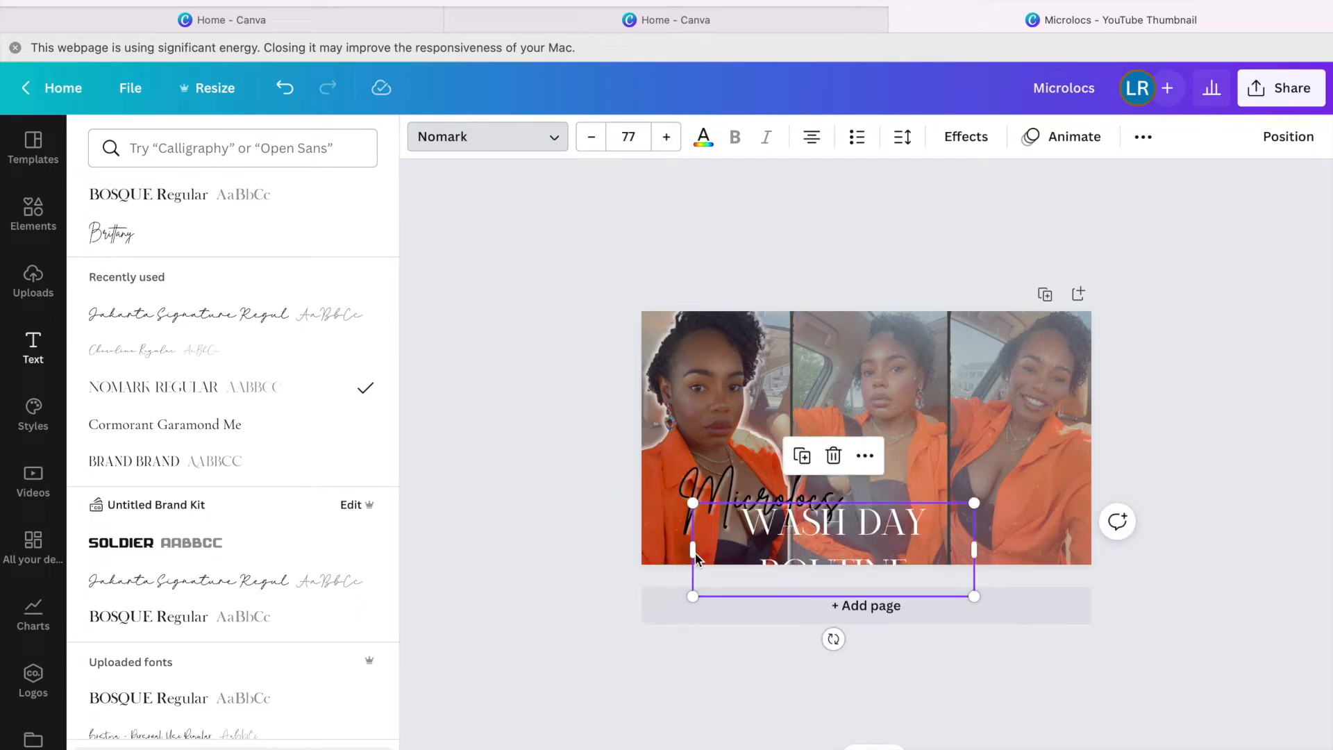
{"action": "left_click_drag", "start_coordinate": [693, 552], "coordinate": [632, 552]}
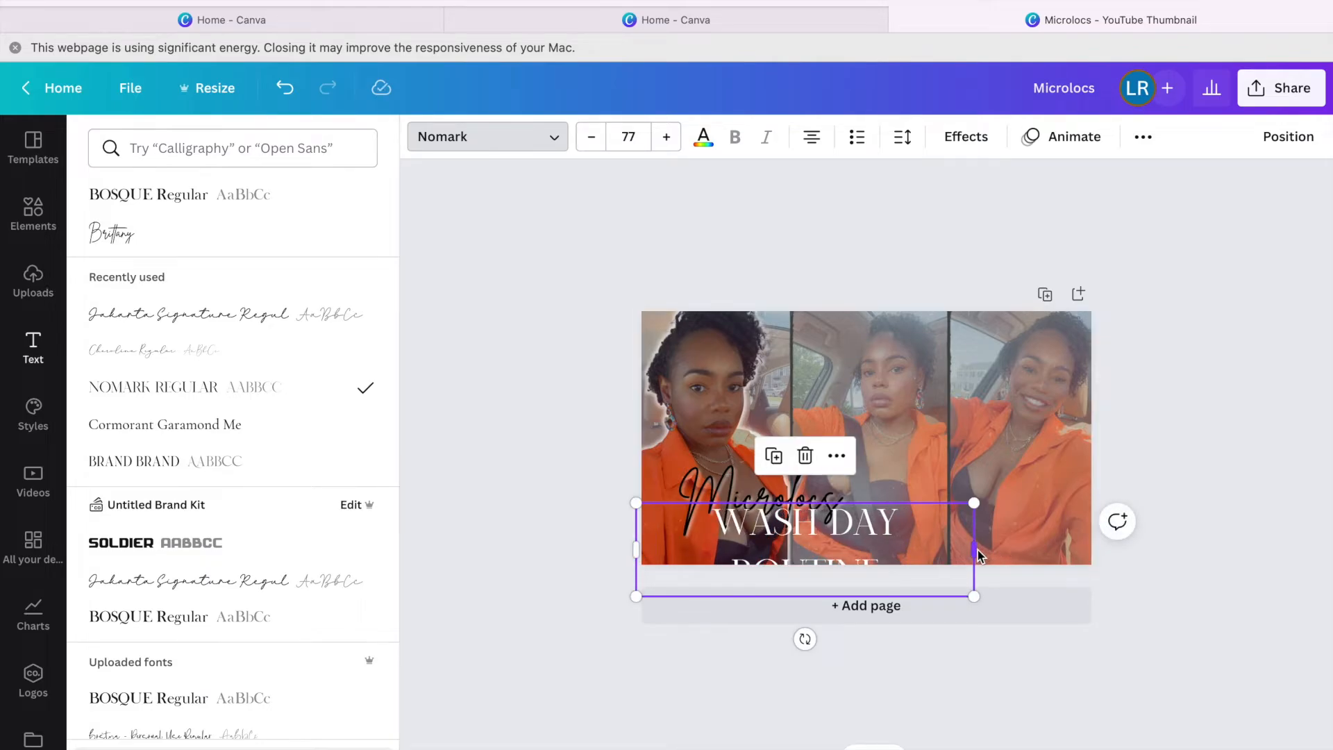
{"action": "left_click_drag", "start_coordinate": [979, 554], "coordinate": [1046, 552]}
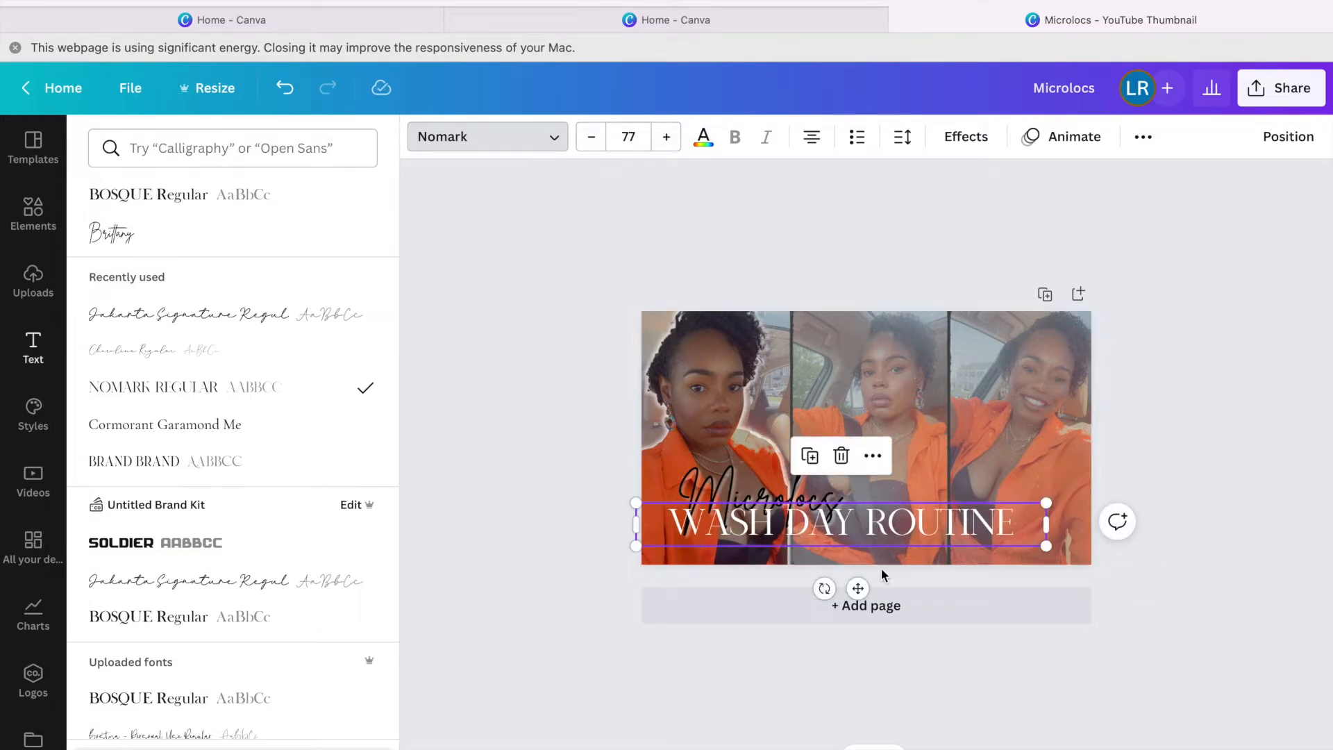
{"action": "left_click_drag", "start_coordinate": [858, 588], "coordinate": [881, 594]}
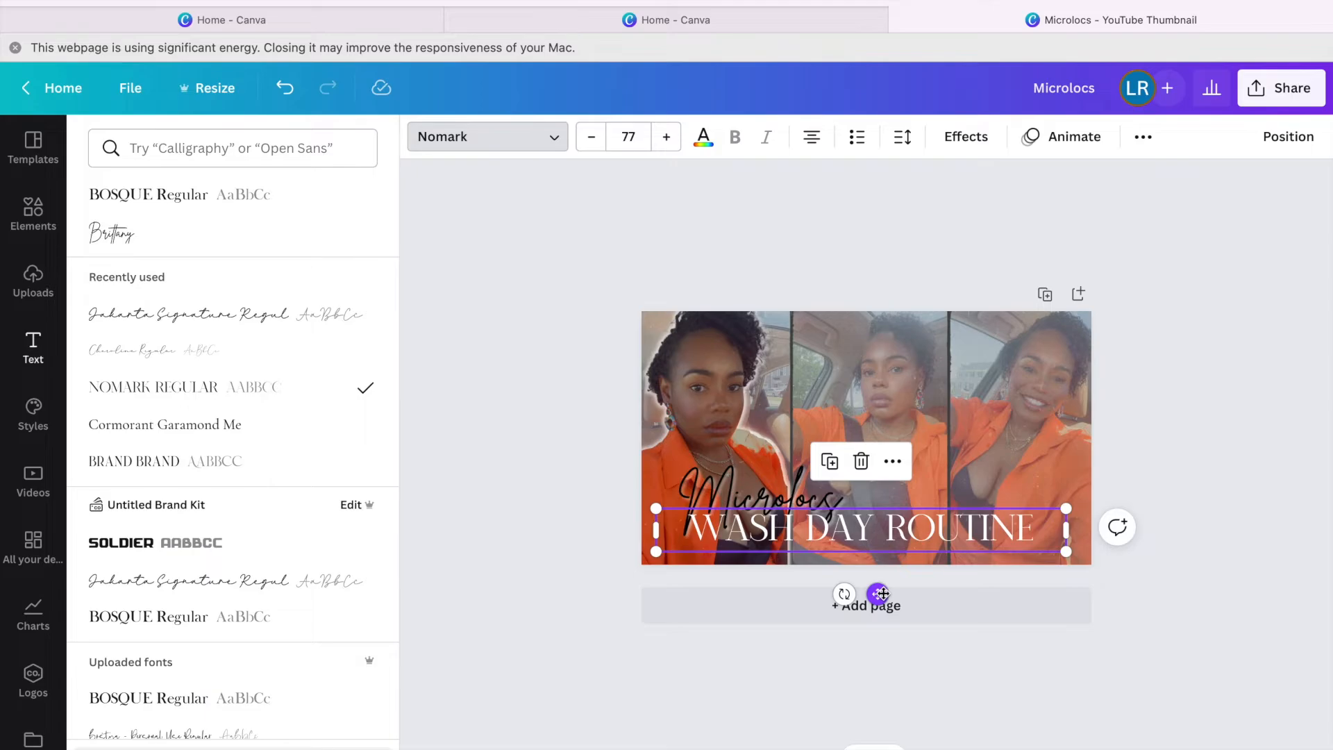
Shrink the Microlocs title slightly and nudge it up and left.
{"action": "left_click", "coordinate": [824, 481]}
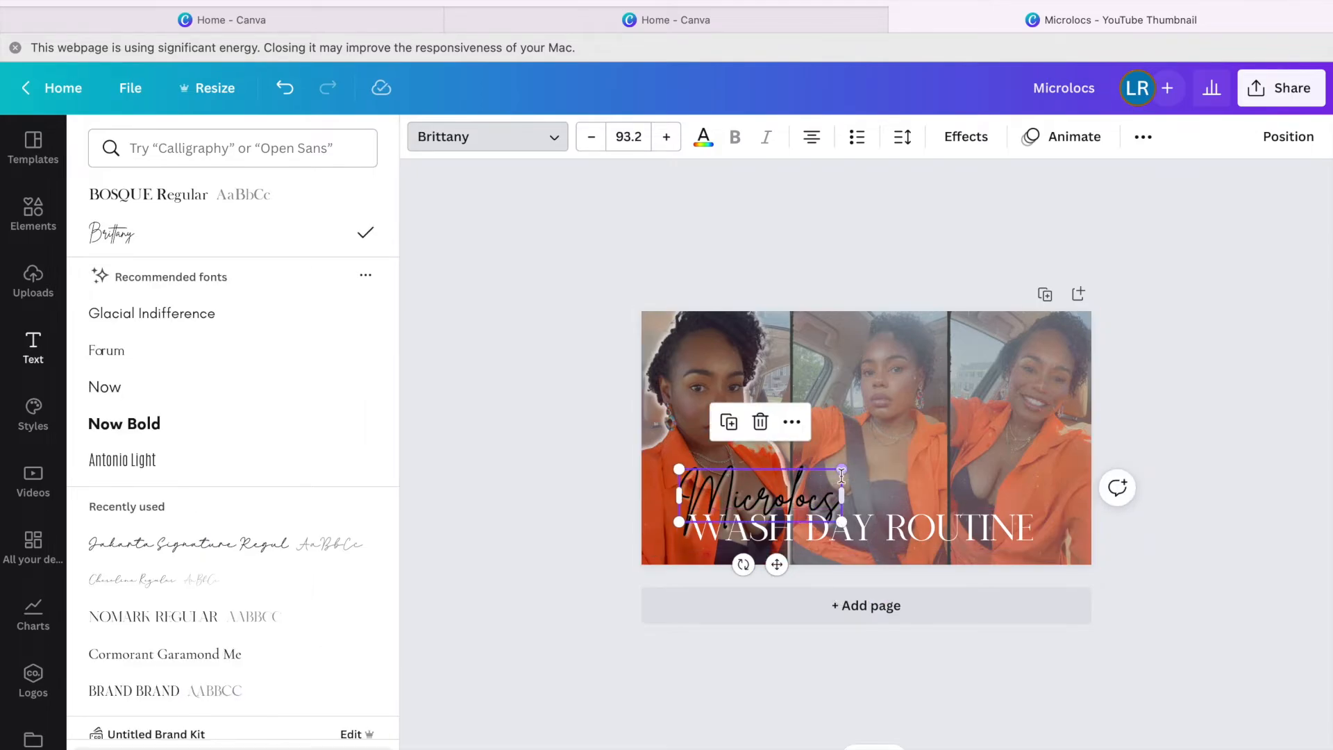
{"action": "left_click_drag", "start_coordinate": [831, 480], "coordinate": [814, 490]}
{"action": "left_click_drag", "start_coordinate": [763, 561], "coordinate": [762, 557]}
Make the WASH DAY ROUTINE text black.
{"action": "left_click", "coordinate": [890, 520]}
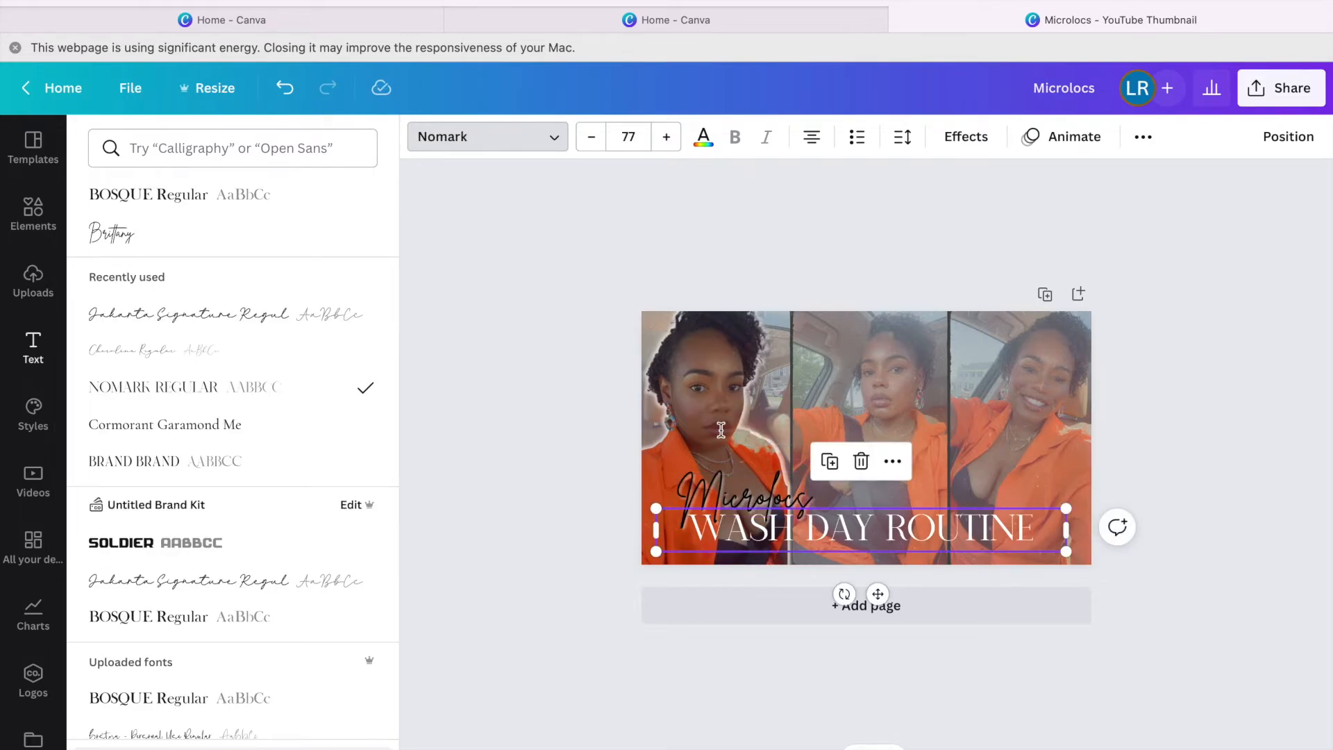
{"action": "left_click", "coordinate": [704, 137]}
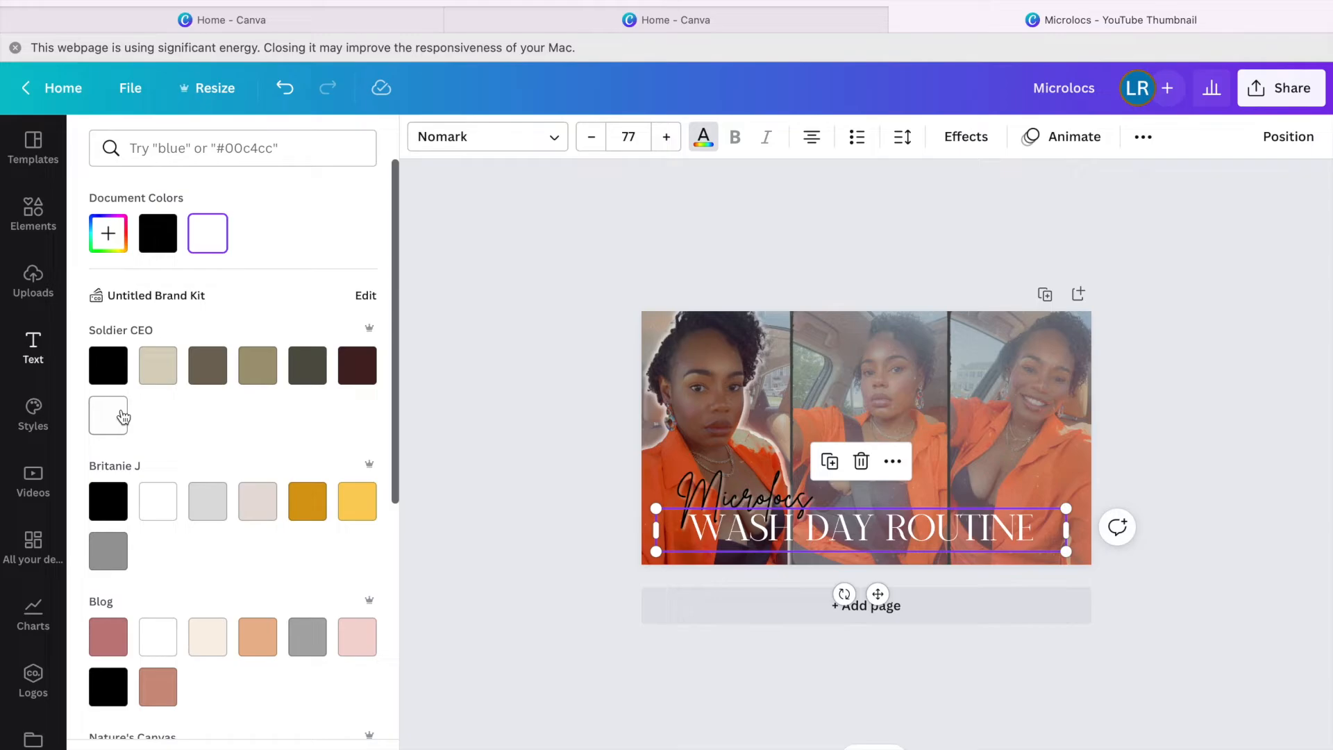
{"action": "left_click", "coordinate": [115, 381]}
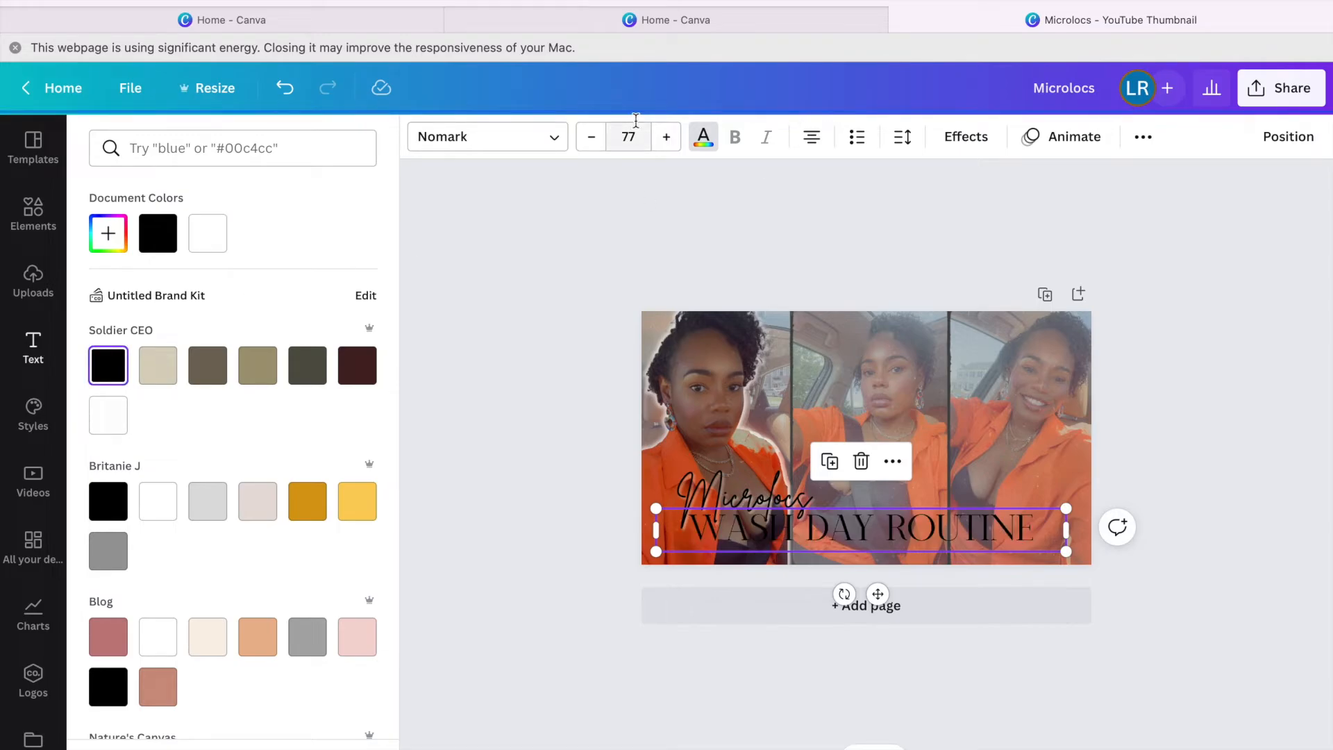
{"action": "left_click", "coordinate": [967, 141]}
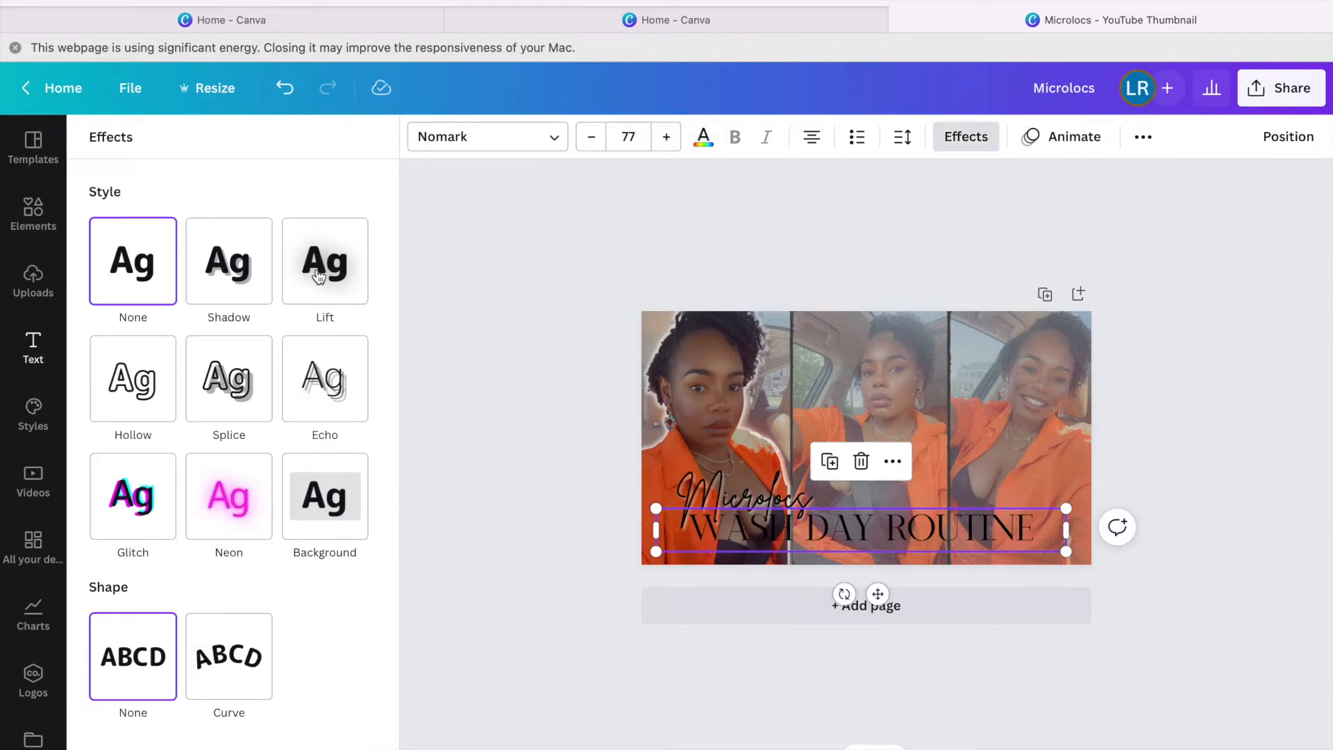
Try a white, blurred Shadow effect on WASH DAY ROUTINE.
{"action": "left_click", "coordinate": [227, 285]}
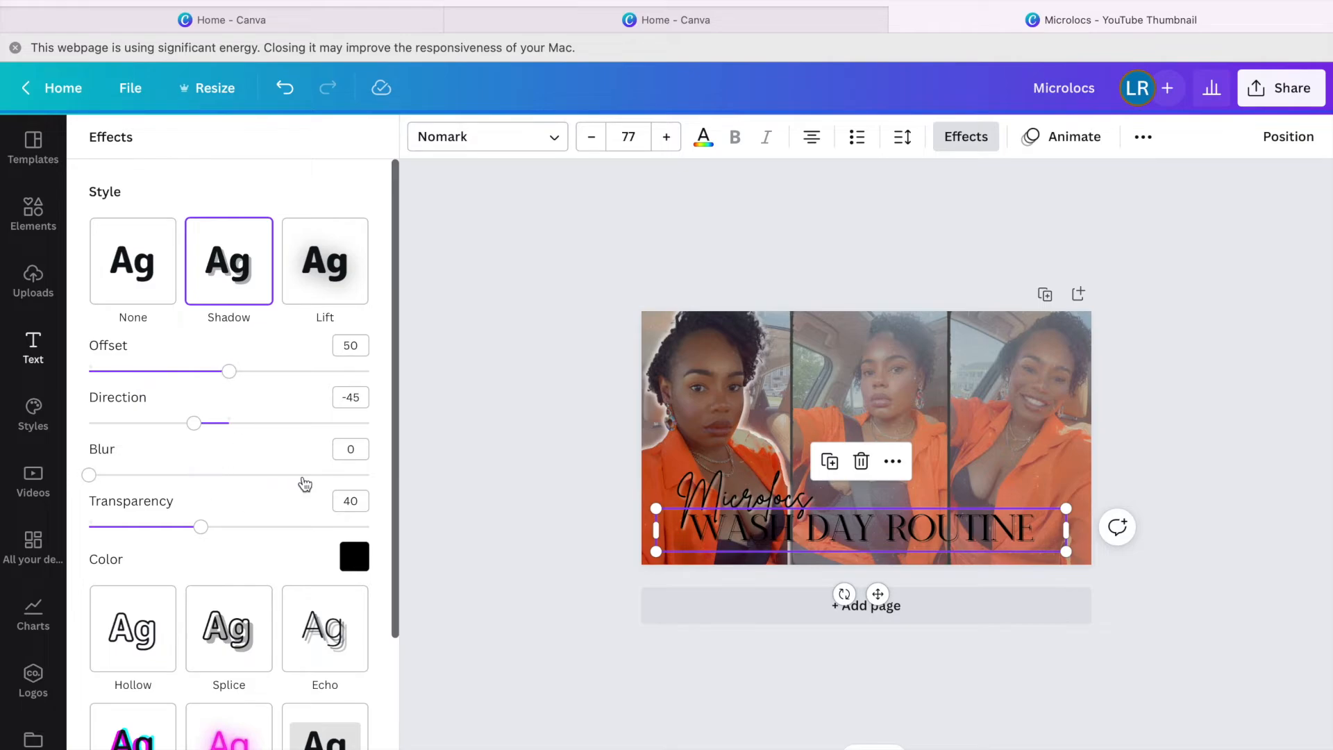
{"action": "left_click", "coordinate": [354, 556]}
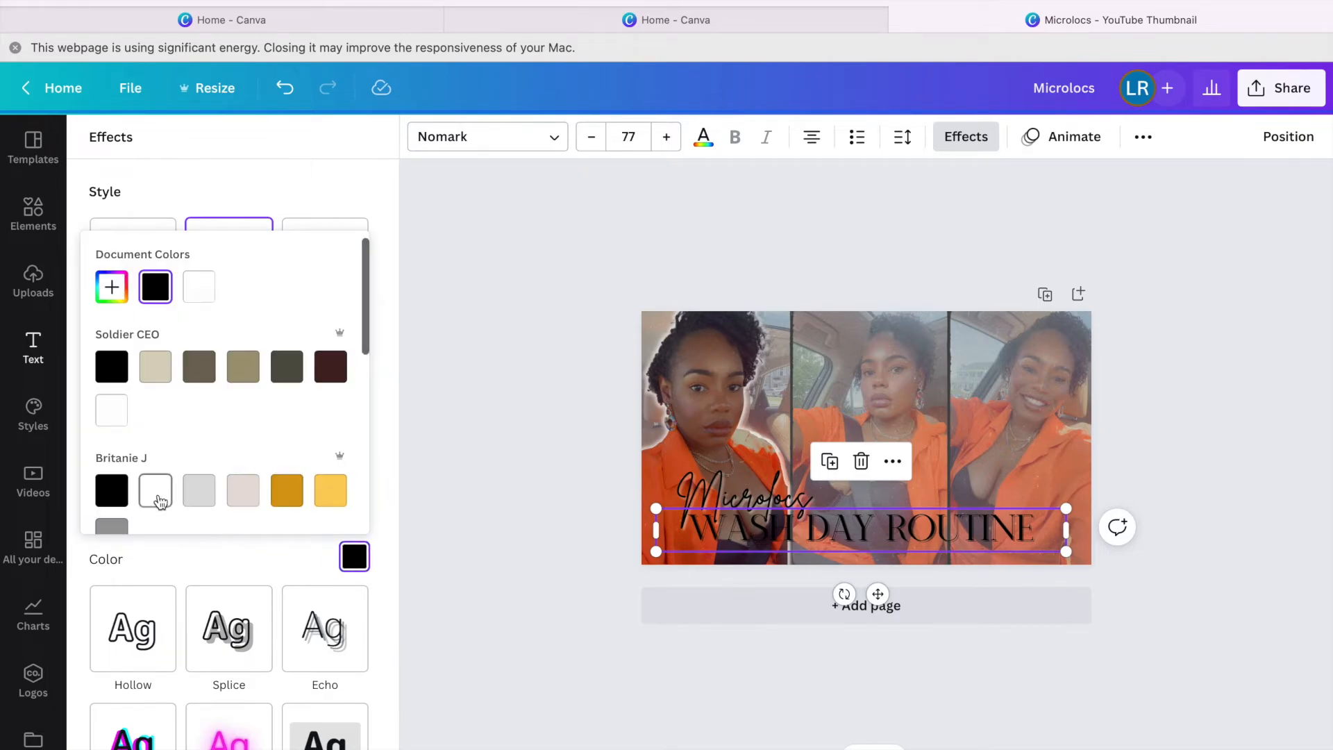
{"action": "left_click", "coordinate": [164, 490]}
{"action": "left_click", "coordinate": [388, 483]}
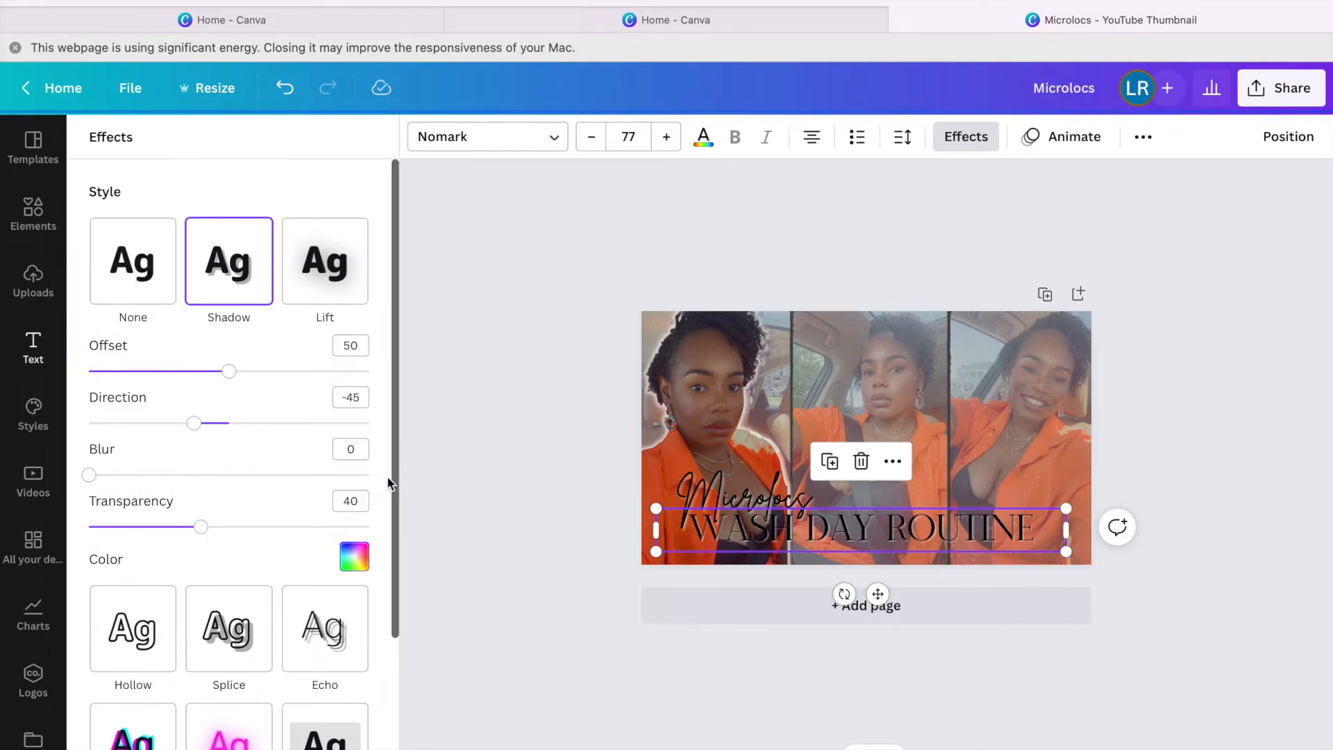
{"action": "left_click_drag", "start_coordinate": [89, 476], "coordinate": [251, 475]}
Try the Lift effect instead, raising its intensity to 93.
{"action": "left_click", "coordinate": [326, 274]}
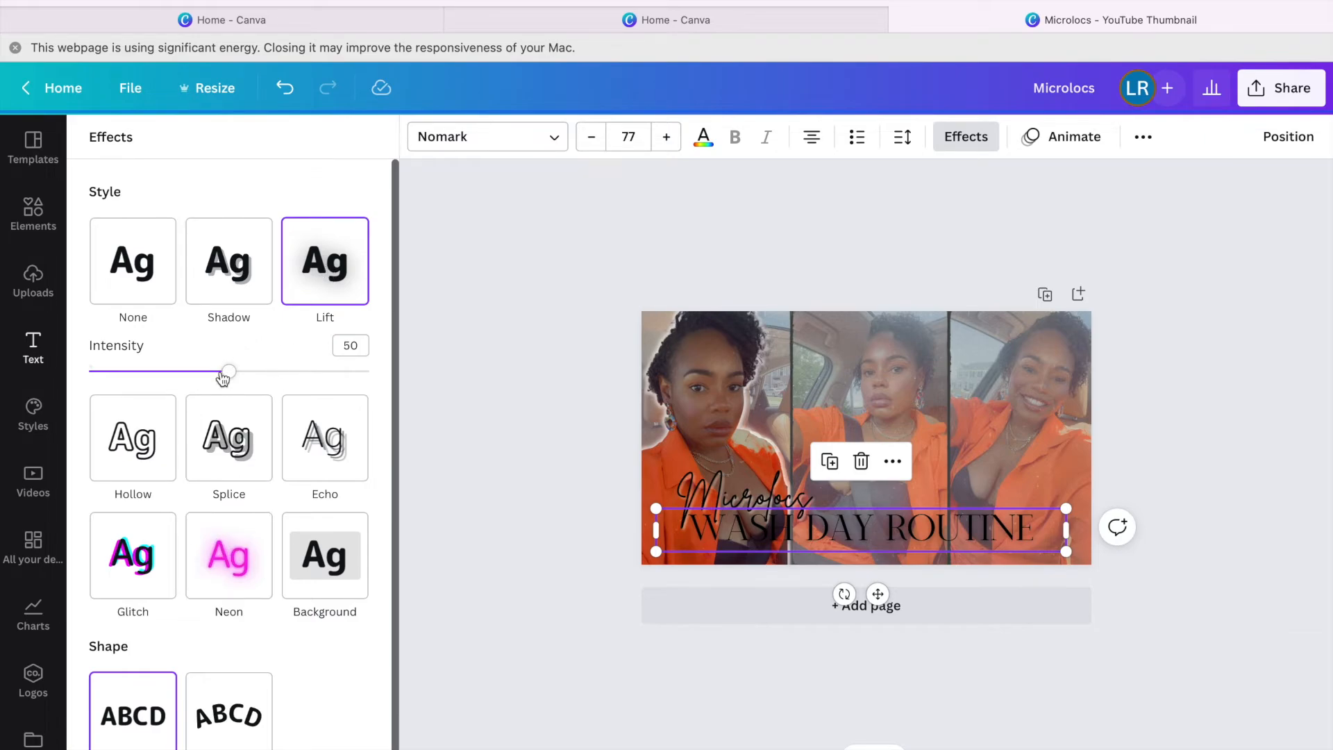
{"action": "left_click_drag", "start_coordinate": [223, 374], "coordinate": [359, 372]}
{"action": "scroll", "coordinate": [312, 438], "scroll_direction": "down", "scroll_amount": 1}
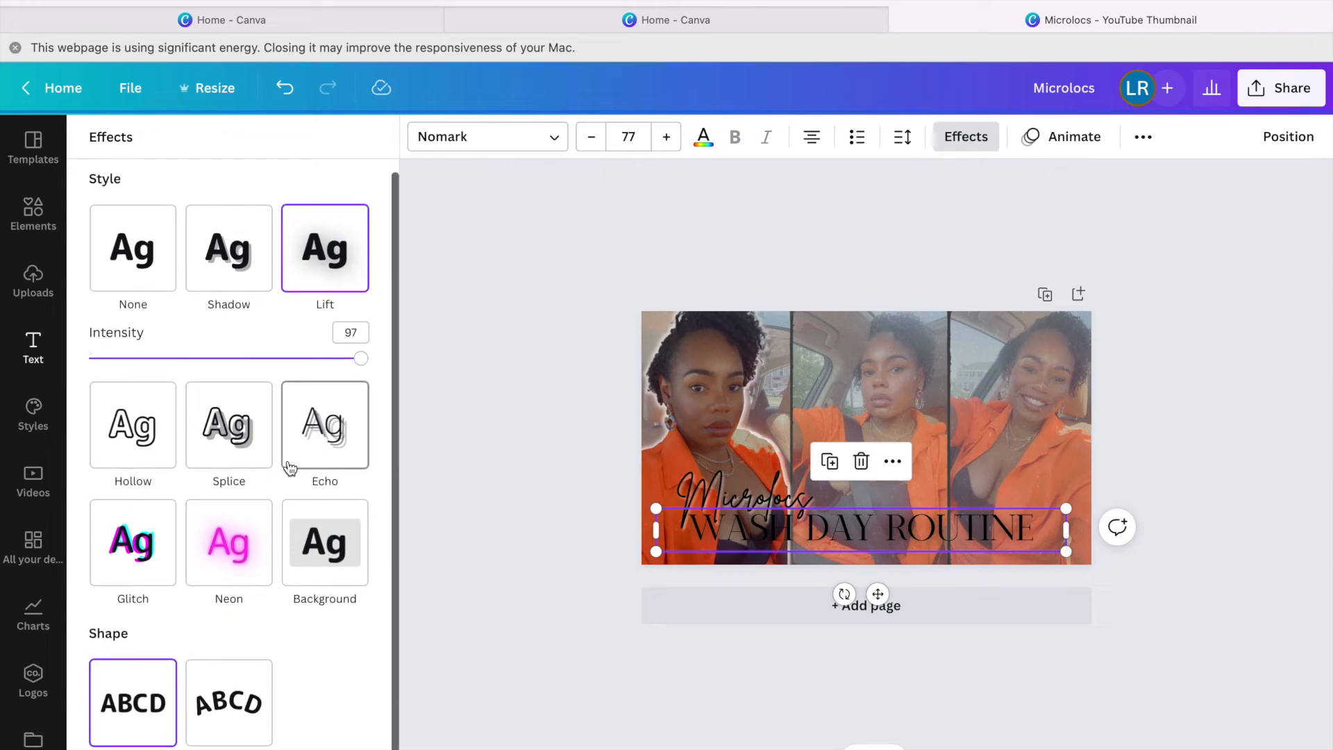
{"action": "left_click", "coordinate": [337, 287]}
{"action": "scroll", "coordinate": [326, 305], "scroll_direction": "up", "scroll_amount": 1}
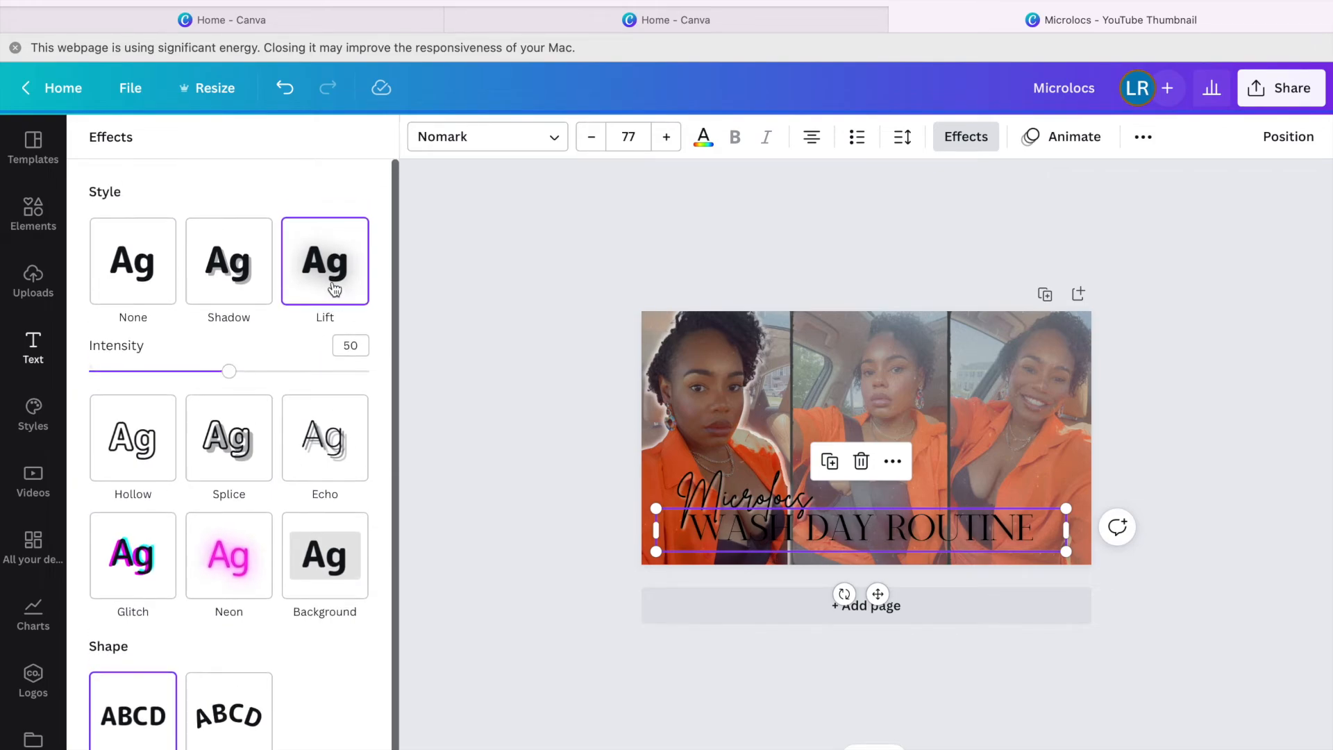
{"action": "left_click_drag", "start_coordinate": [229, 371], "coordinate": [350, 372]}
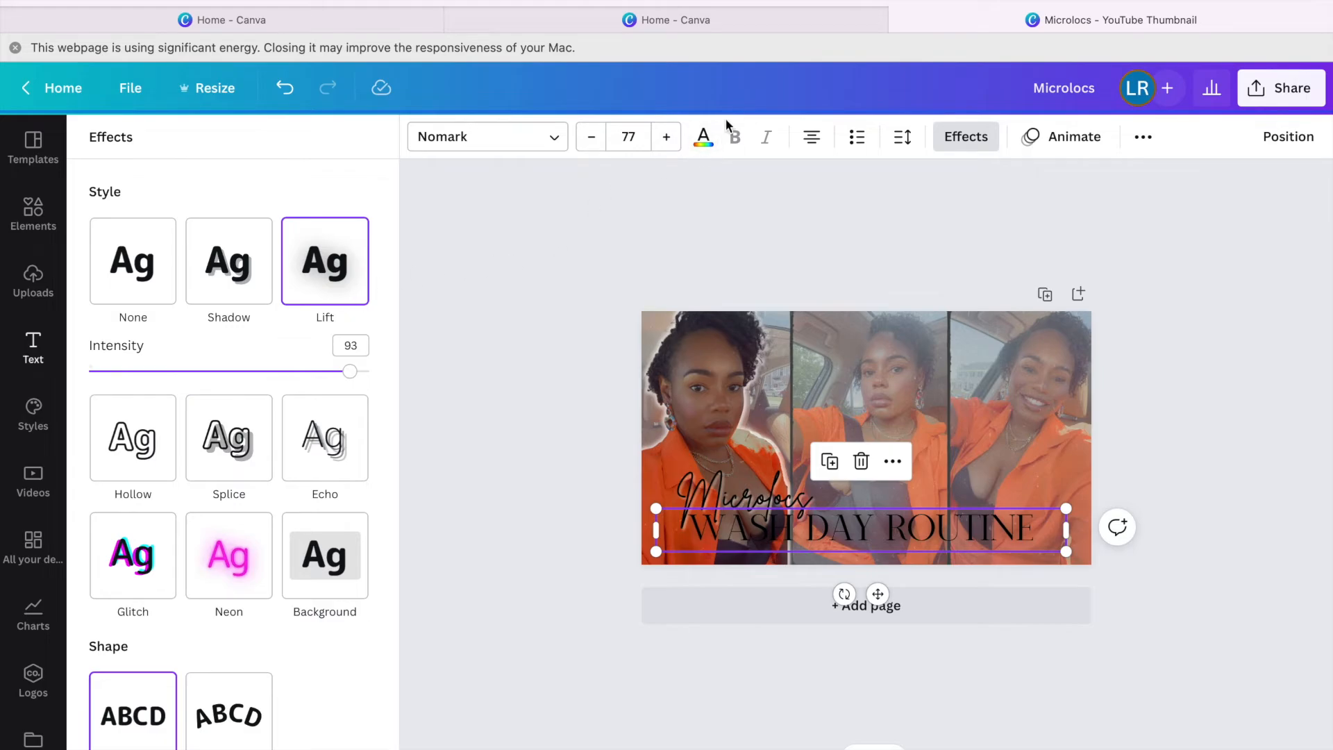
Try the Splice effect, then settle back on the Shadow effect.
{"action": "left_click", "coordinate": [711, 139]}
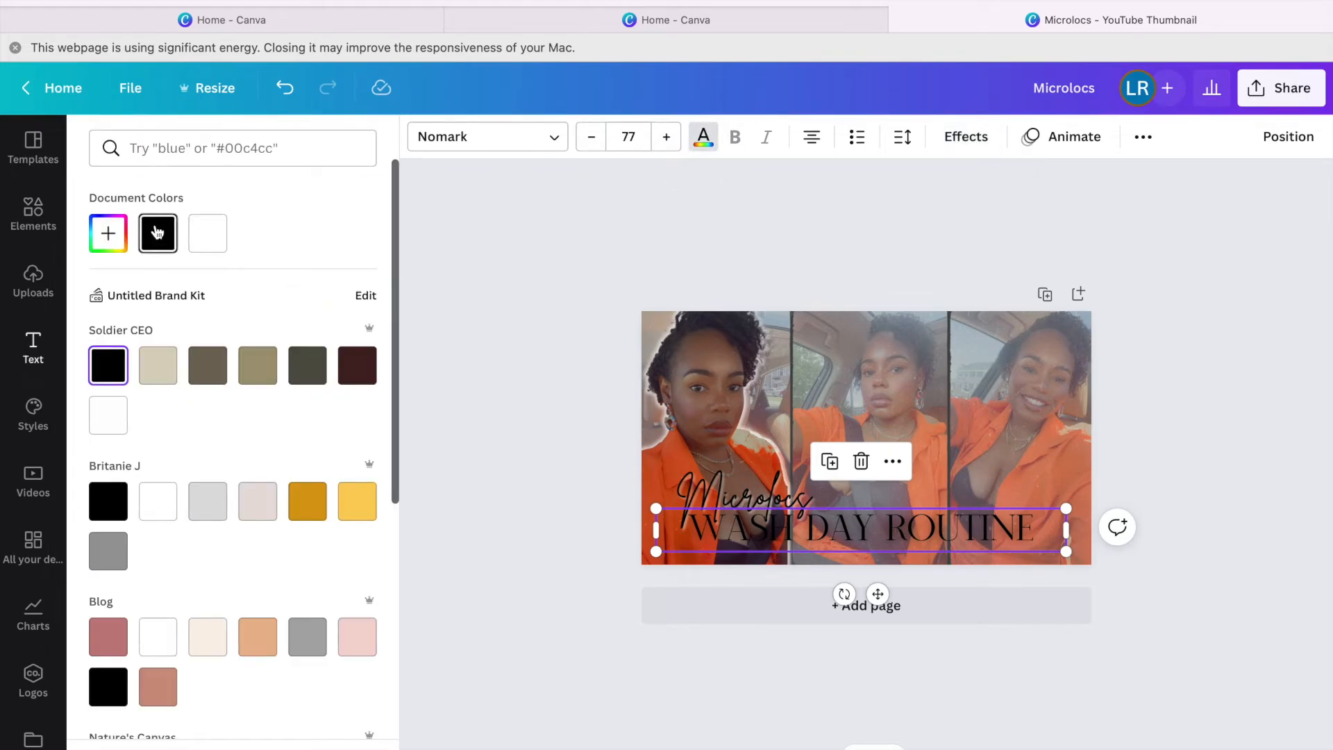
{"action": "left_click", "coordinate": [965, 137]}
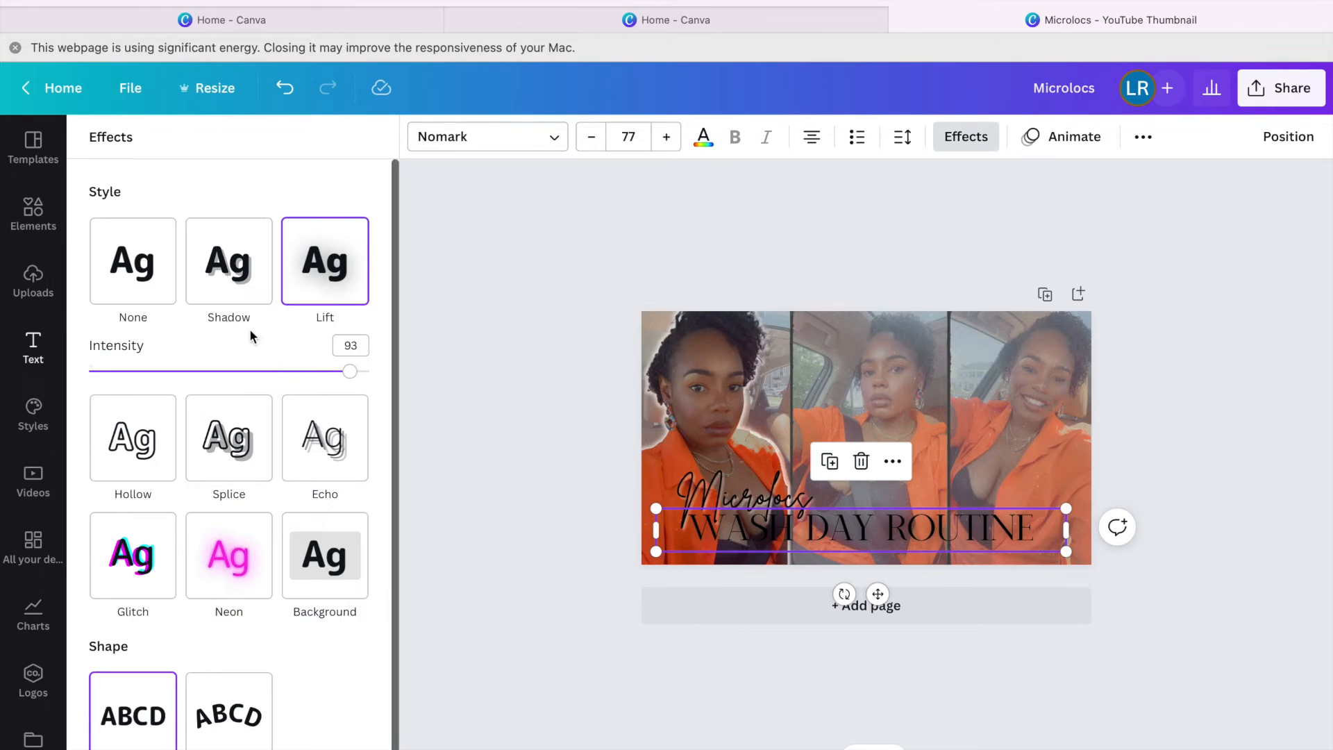
{"action": "scroll", "coordinate": [197, 325], "scroll_direction": "down", "scroll_amount": 1}
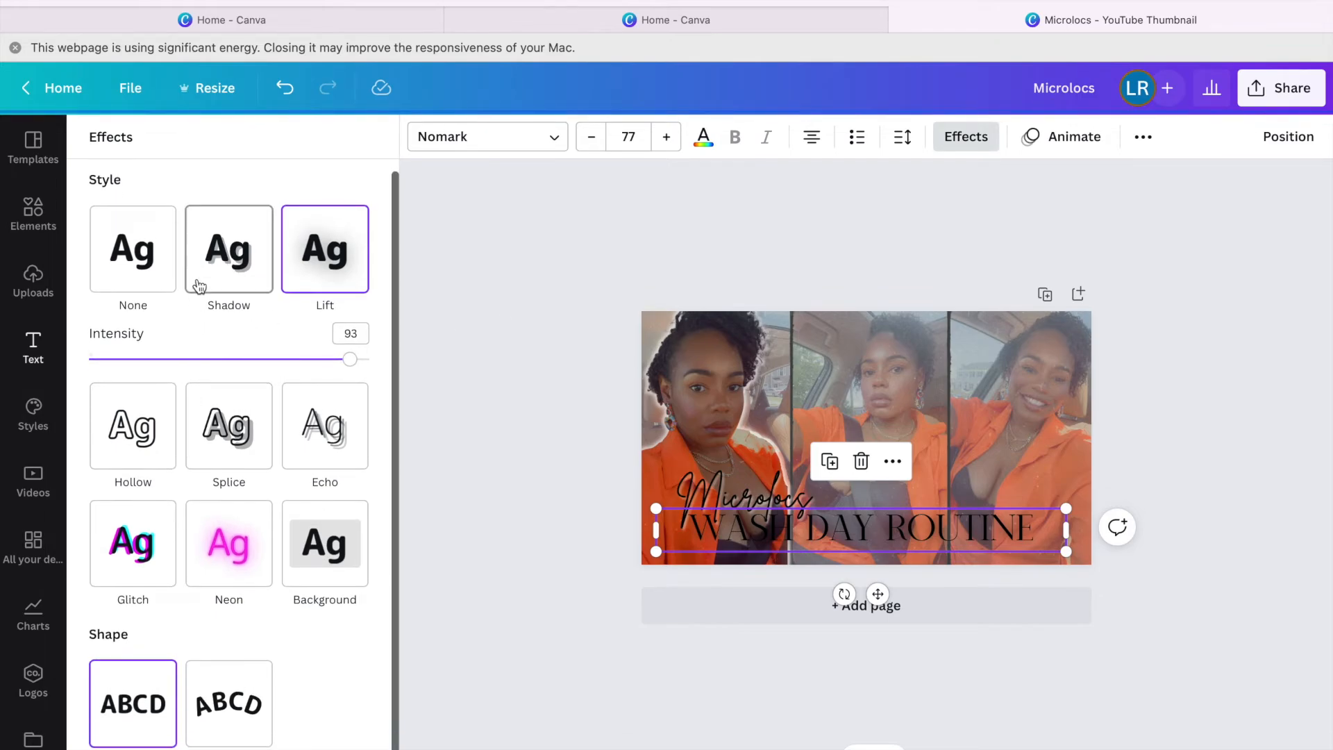
{"action": "left_click", "coordinate": [218, 452]}
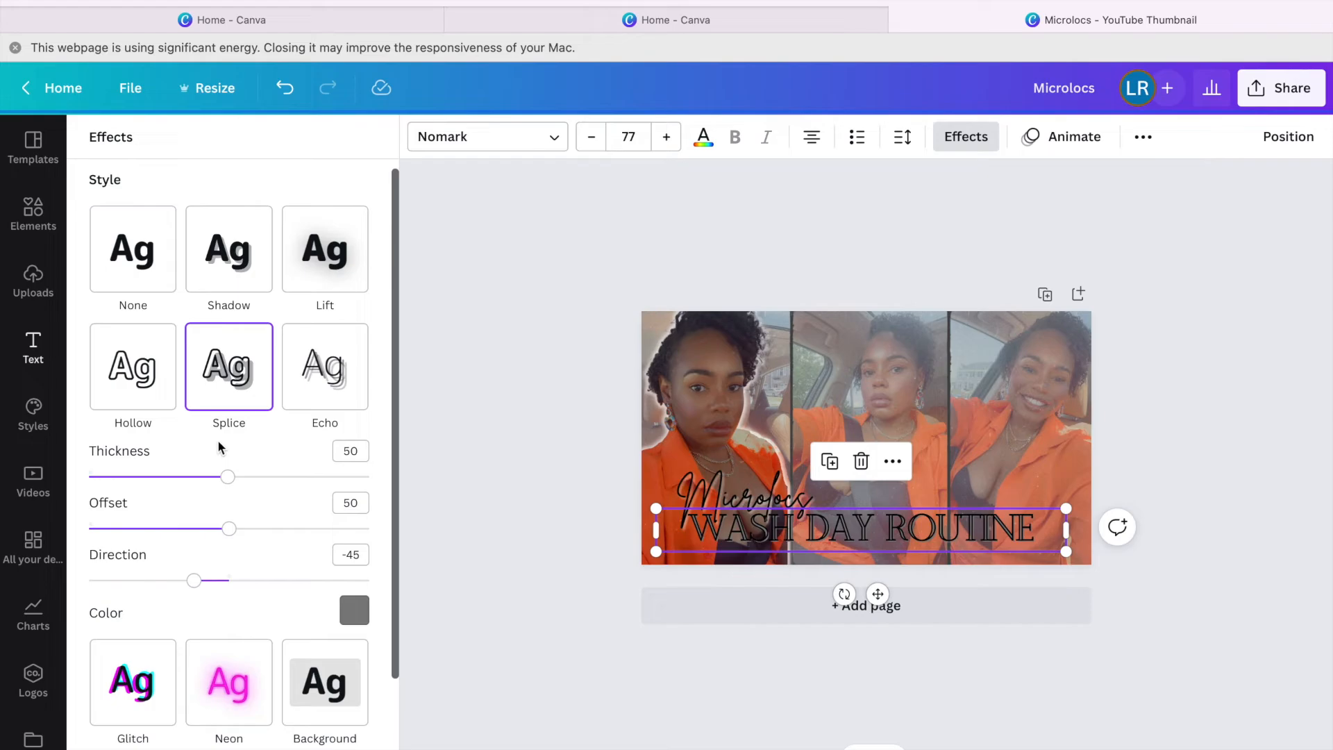
{"action": "left_click", "coordinate": [210, 290]}
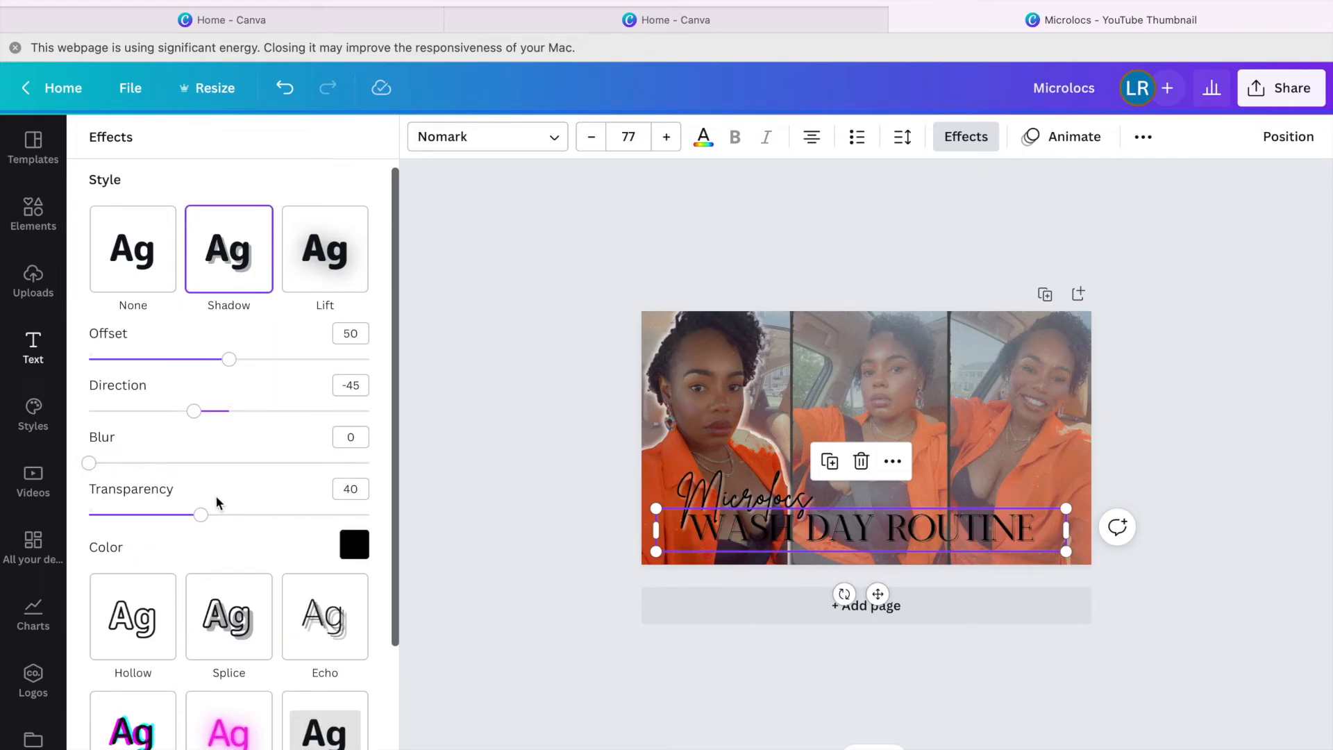
Make the subtitle's shadow white and set its transparency to 36.
{"action": "left_click", "coordinate": [354, 545]}
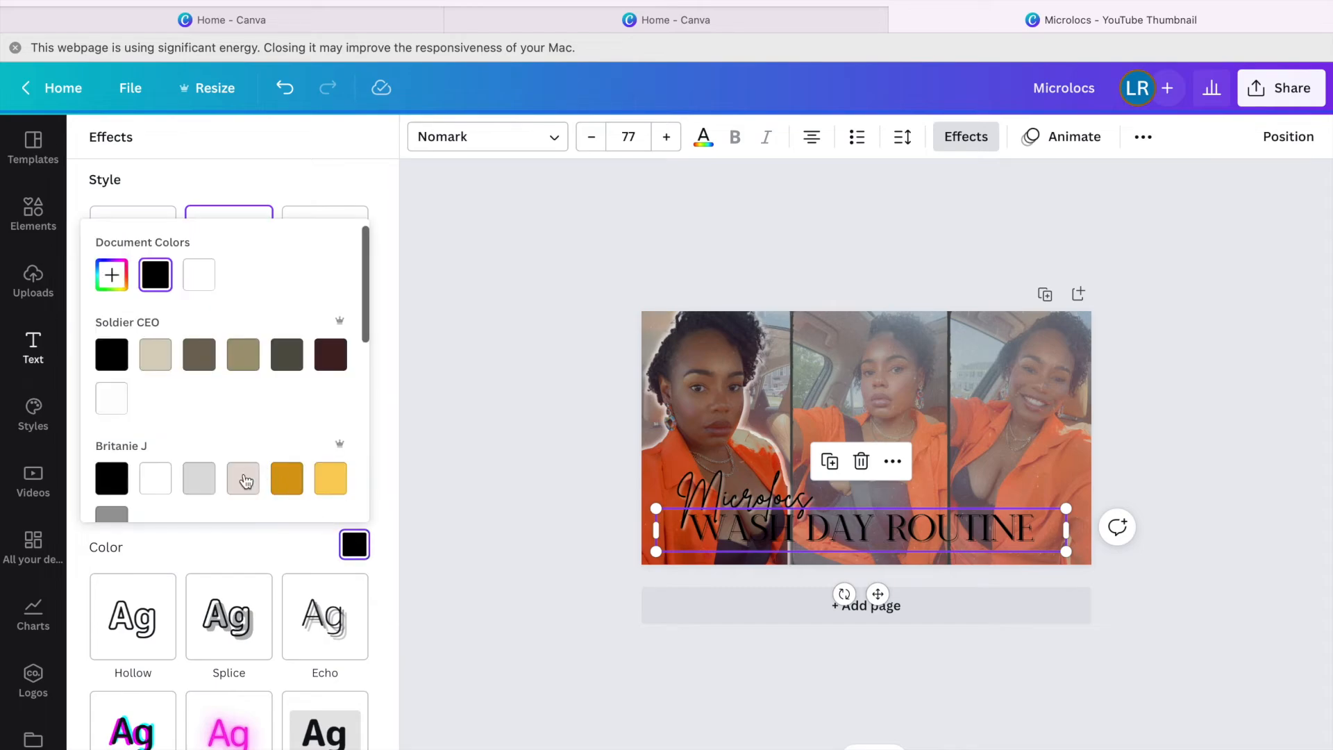
{"action": "left_click", "coordinate": [165, 479]}
{"action": "left_click", "coordinate": [264, 532]}
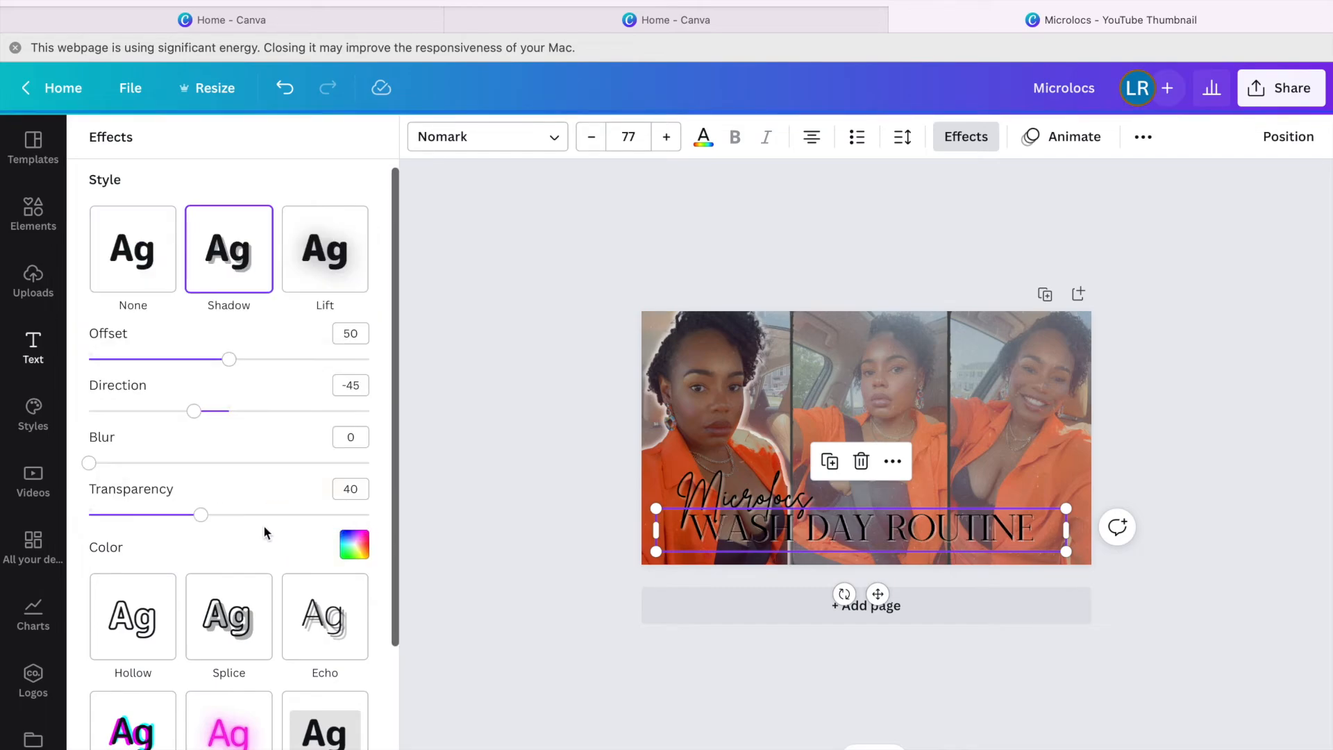
{"action": "mouse_move", "coordinate": [125, 465]}
{"action": "left_mouse_down"}
{"action": "mouse_move", "coordinate": [162, 472]}
{"action": "mouse_move", "coordinate": [119, 473]}
{"action": "left_mouse_up"}
{"action": "left_click_drag", "start_coordinate": [231, 361], "coordinate": [303, 364]}
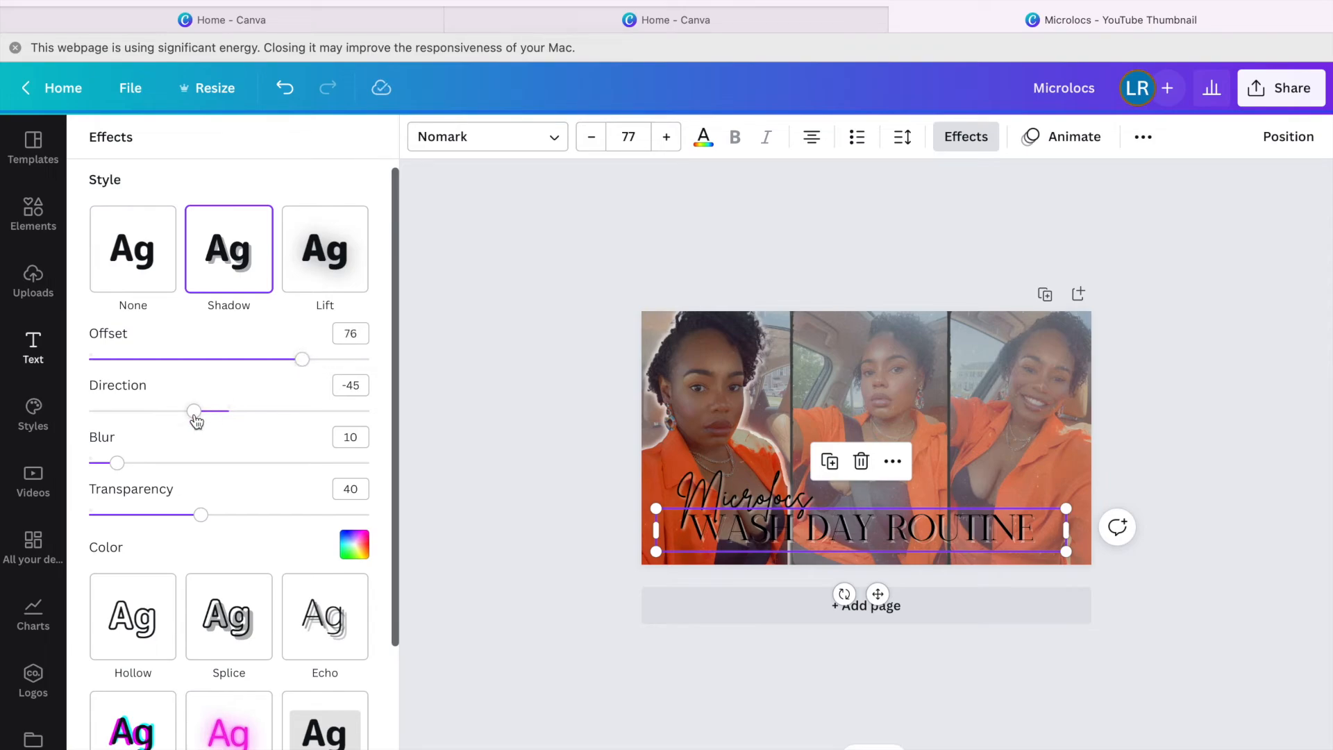
{"action": "mouse_move", "coordinate": [201, 520]}
{"action": "left_mouse_down"}
{"action": "mouse_move", "coordinate": [277, 524]}
{"action": "mouse_move", "coordinate": [165, 514]}
{"action": "mouse_move", "coordinate": [191, 516]}
{"action": "left_mouse_up"}
Raise the shadow blur to 61 and offset to 99, then close the effects options.
{"action": "left_click_drag", "start_coordinate": [119, 469], "coordinate": [258, 461]}
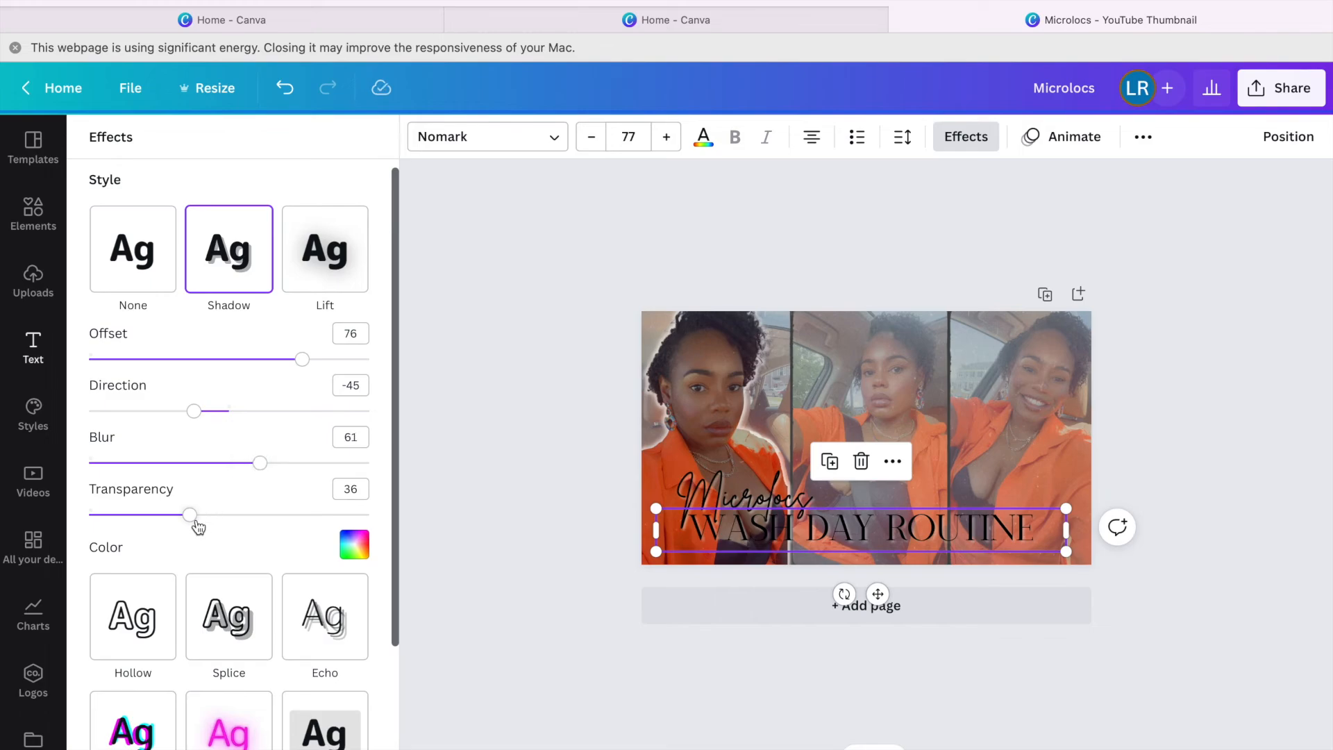
{"action": "scroll", "coordinate": [197, 527], "scroll_direction": "down", "scroll_amount": 3}
{"action": "scroll", "coordinate": [197, 527], "scroll_direction": "up", "scroll_amount": 3}
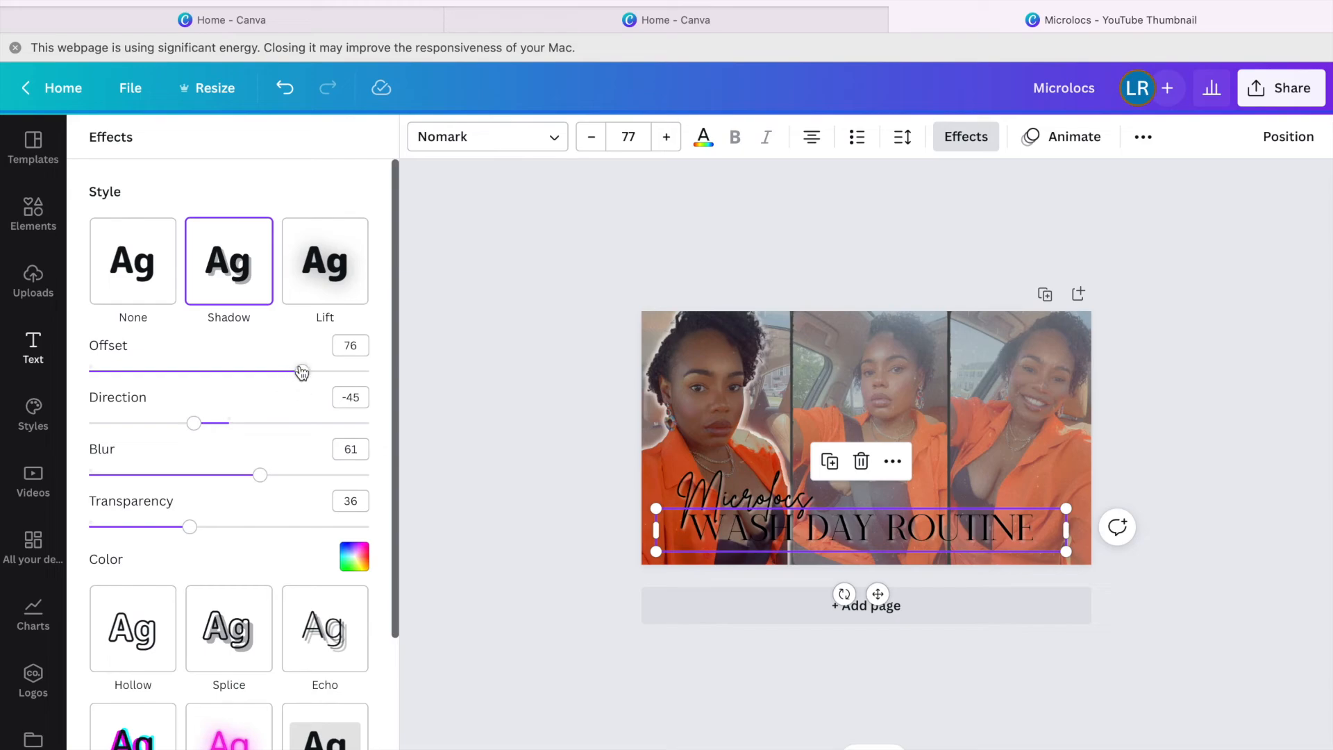
{"action": "left_click_drag", "start_coordinate": [310, 374], "coordinate": [365, 376]}
{"action": "left_click_drag", "start_coordinate": [362, 375], "coordinate": [368, 378]}
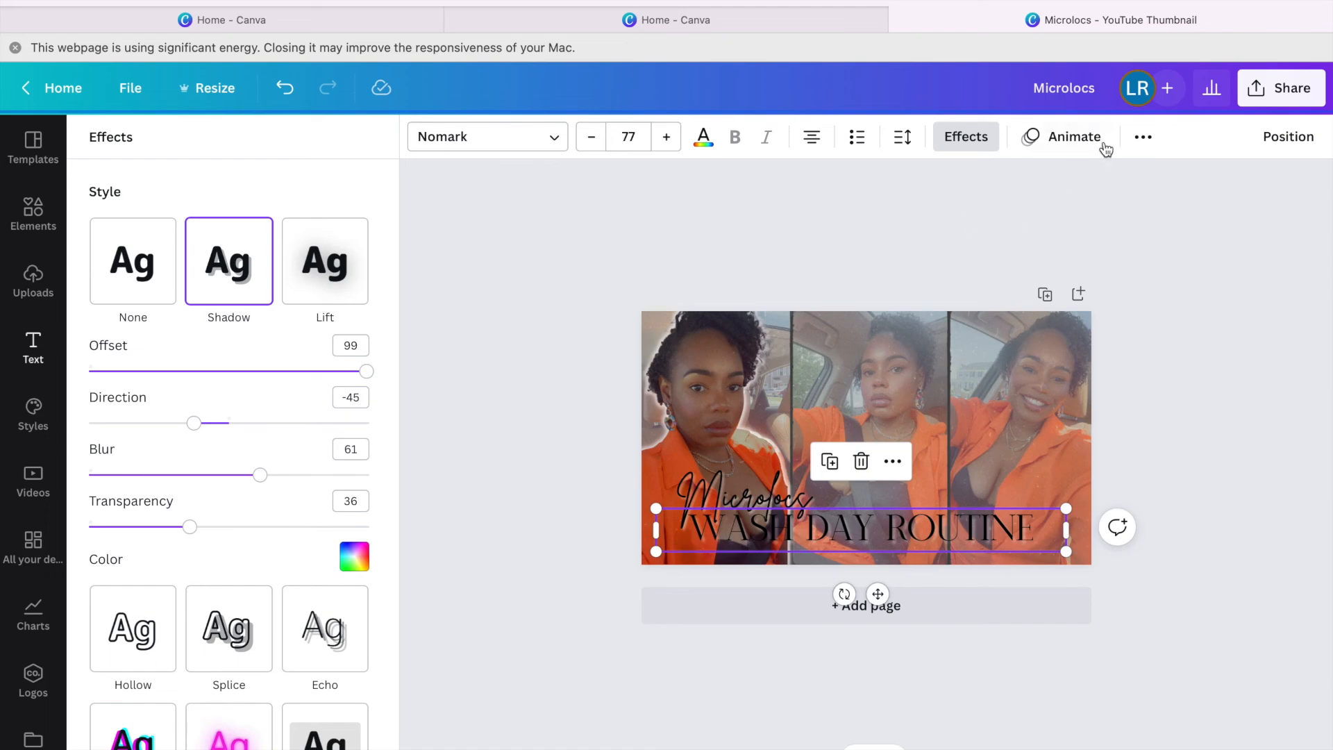
{"action": "left_click", "coordinate": [1142, 142]}
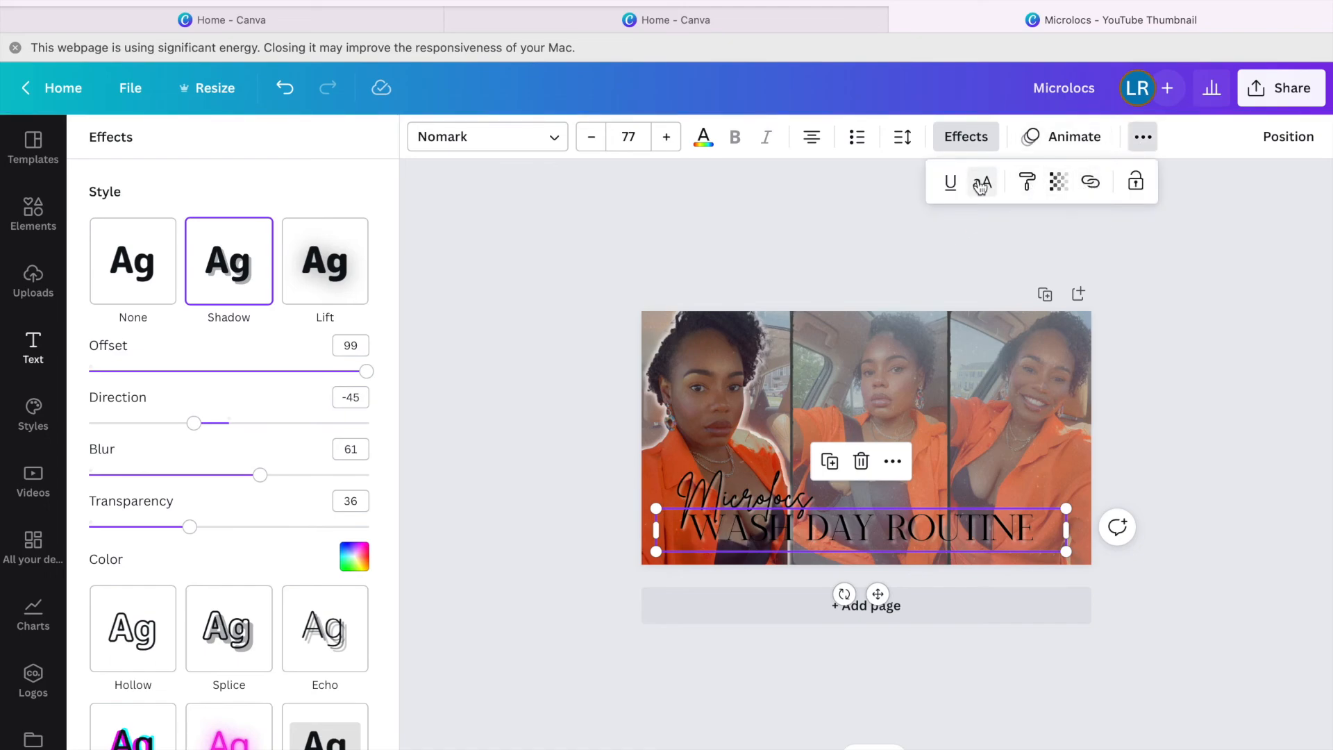
{"action": "left_click", "coordinate": [1034, 232]}
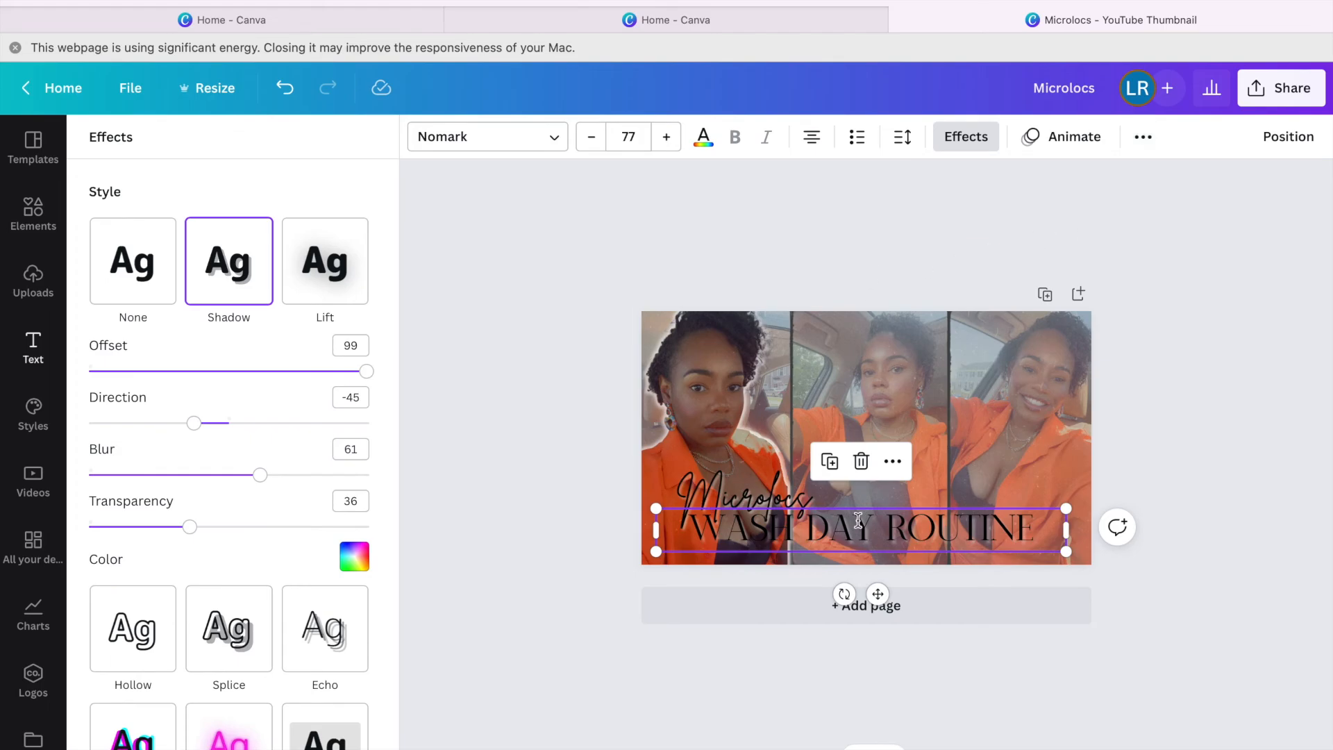
{"action": "left_click", "coordinate": [718, 701]}
{"action": "left_click", "coordinate": [627, 588]}
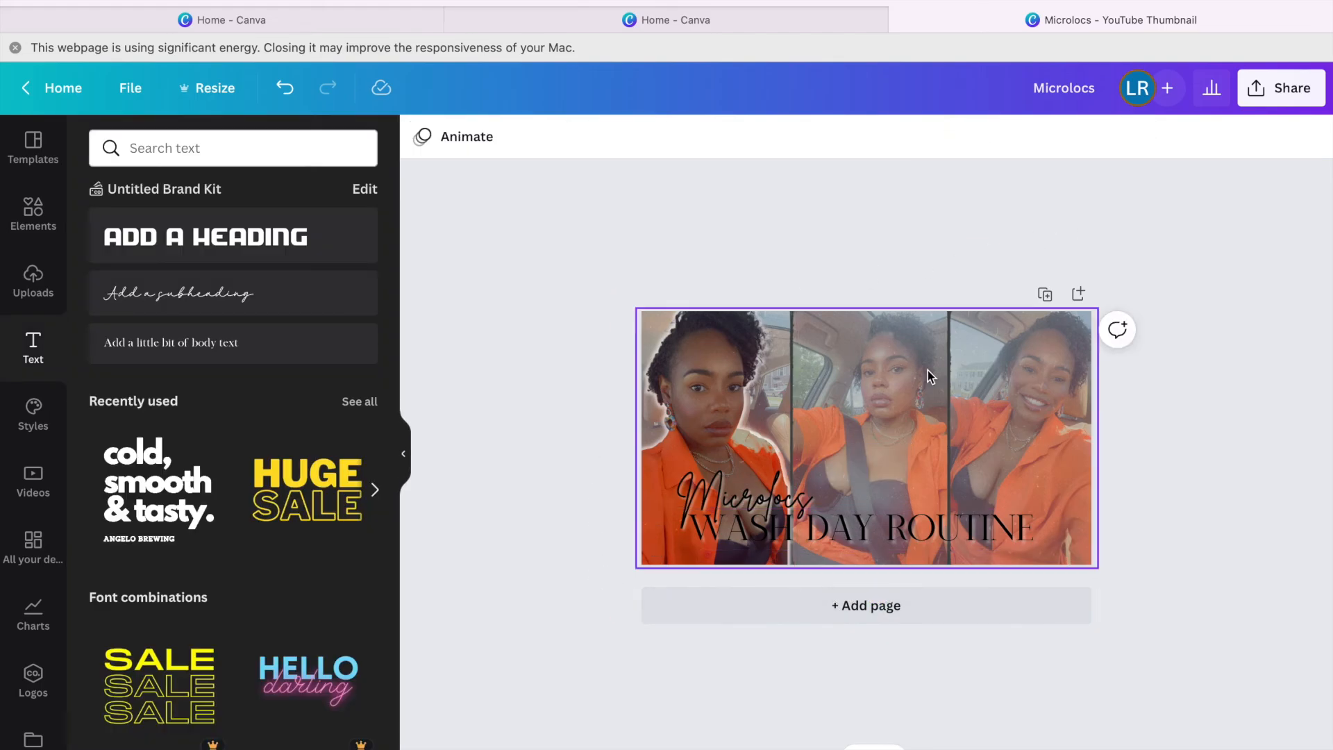
{"action": "scroll", "coordinate": [867, 437], "scroll_direction": "down", "scroll_amount": 2}
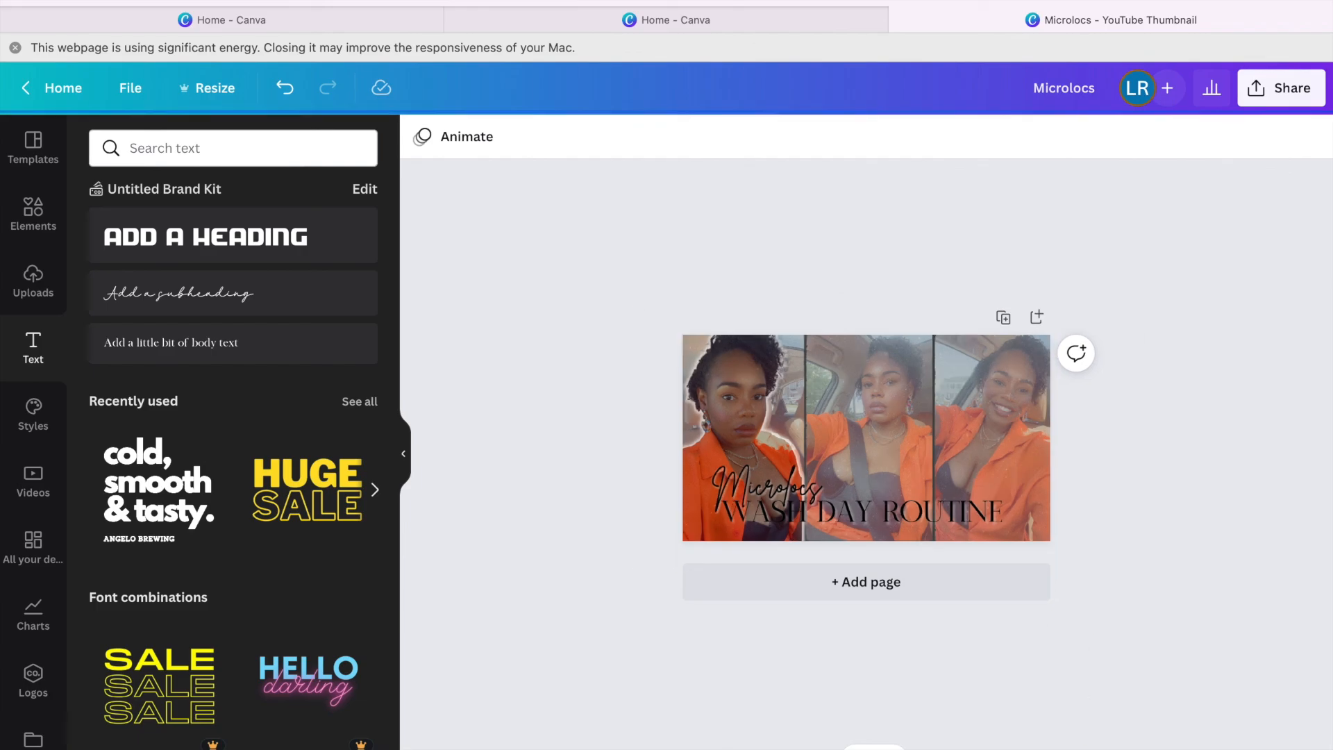
{"action": "scroll", "coordinate": [867, 438], "scroll_direction": "up", "scroll_amount": 8}
{"action": "scroll", "coordinate": [866, 437], "scroll_direction": "up", "scroll_amount": 3}
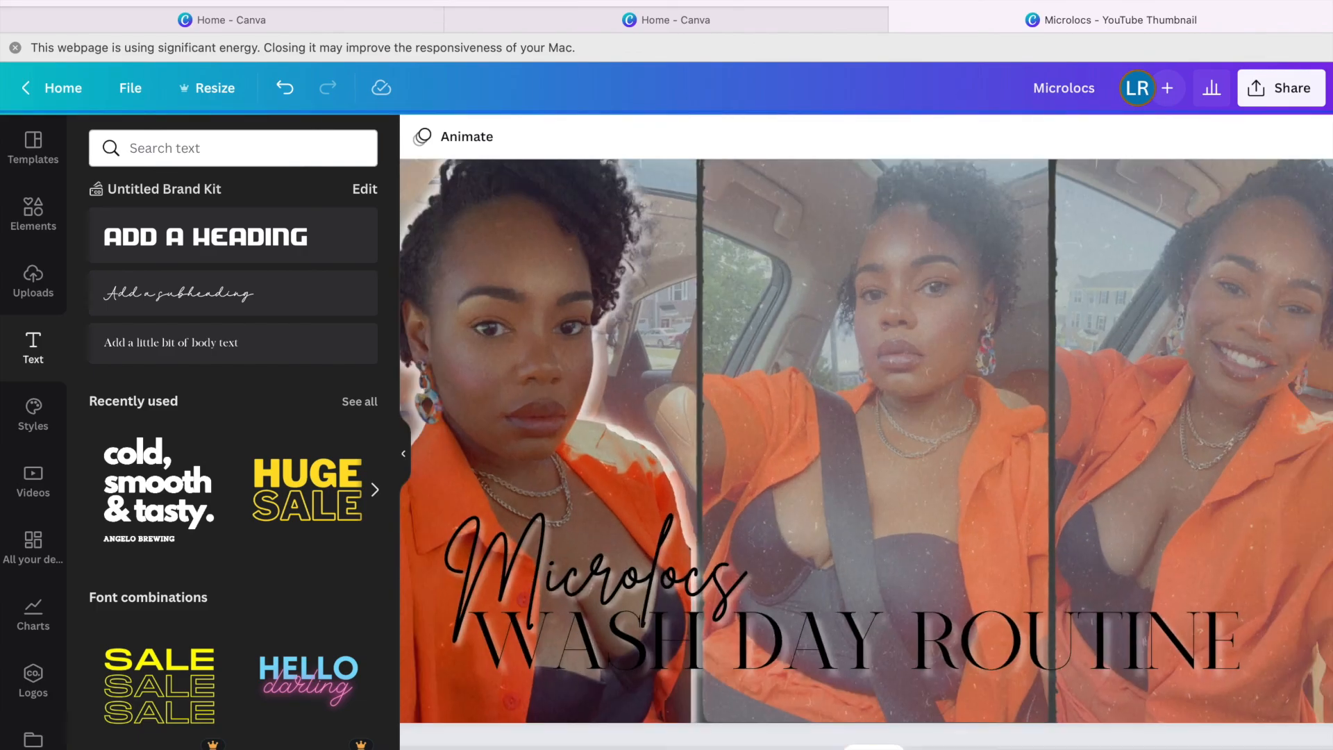
{"action": "scroll", "coordinate": [867, 438], "scroll_direction": "down", "scroll_amount": 5}
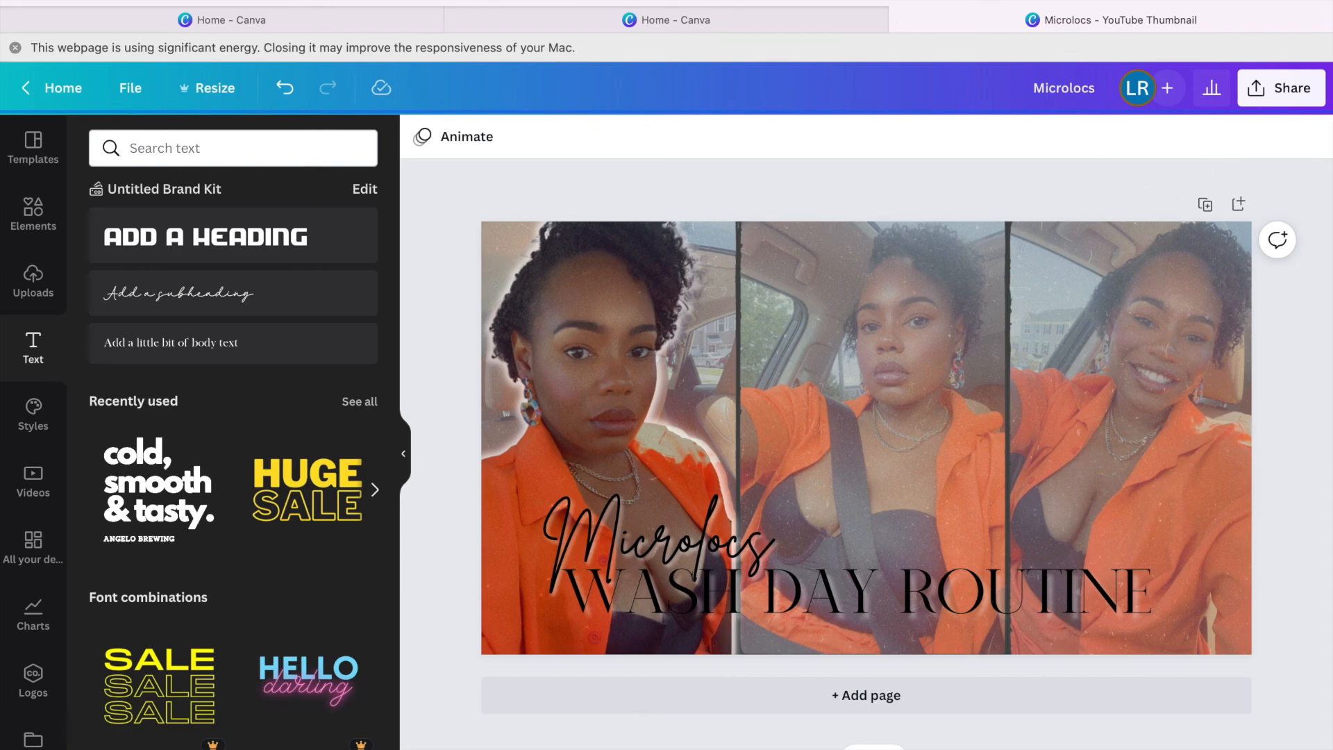
{"action": "mouse_move", "coordinate": [900, 3]}
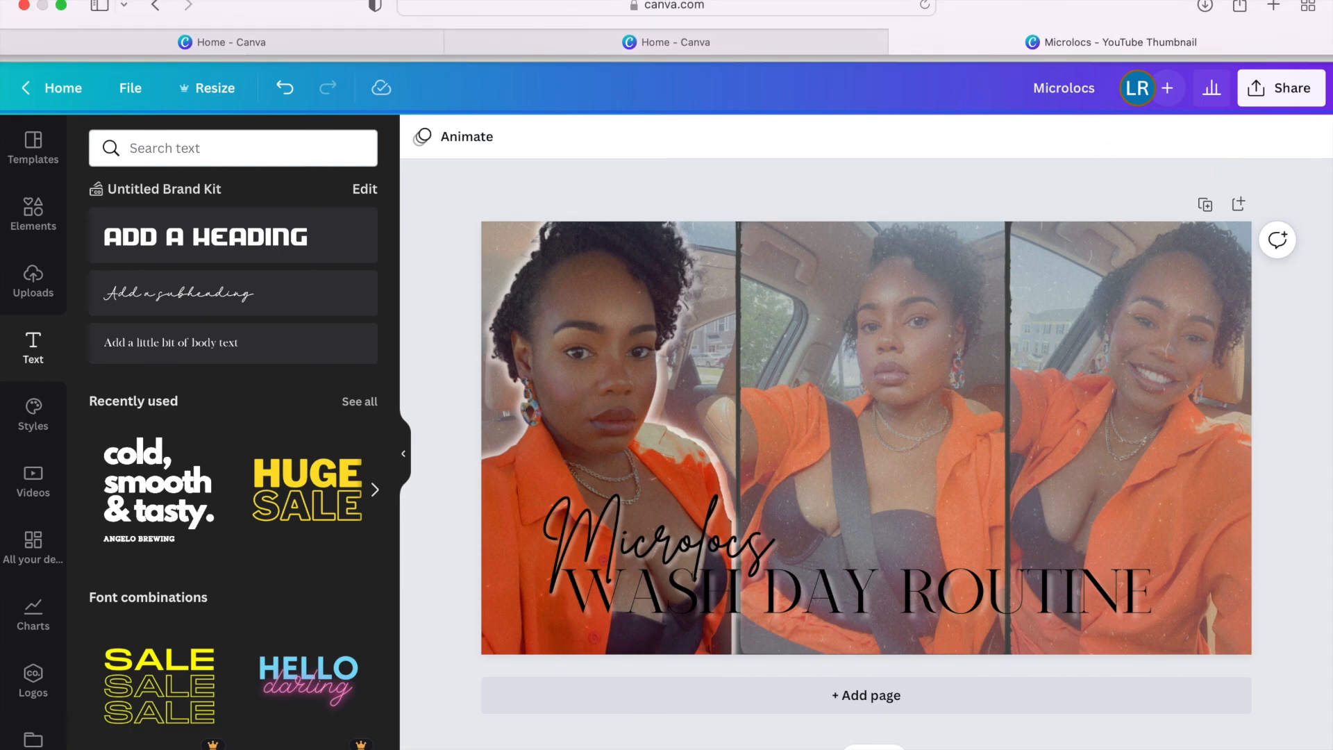